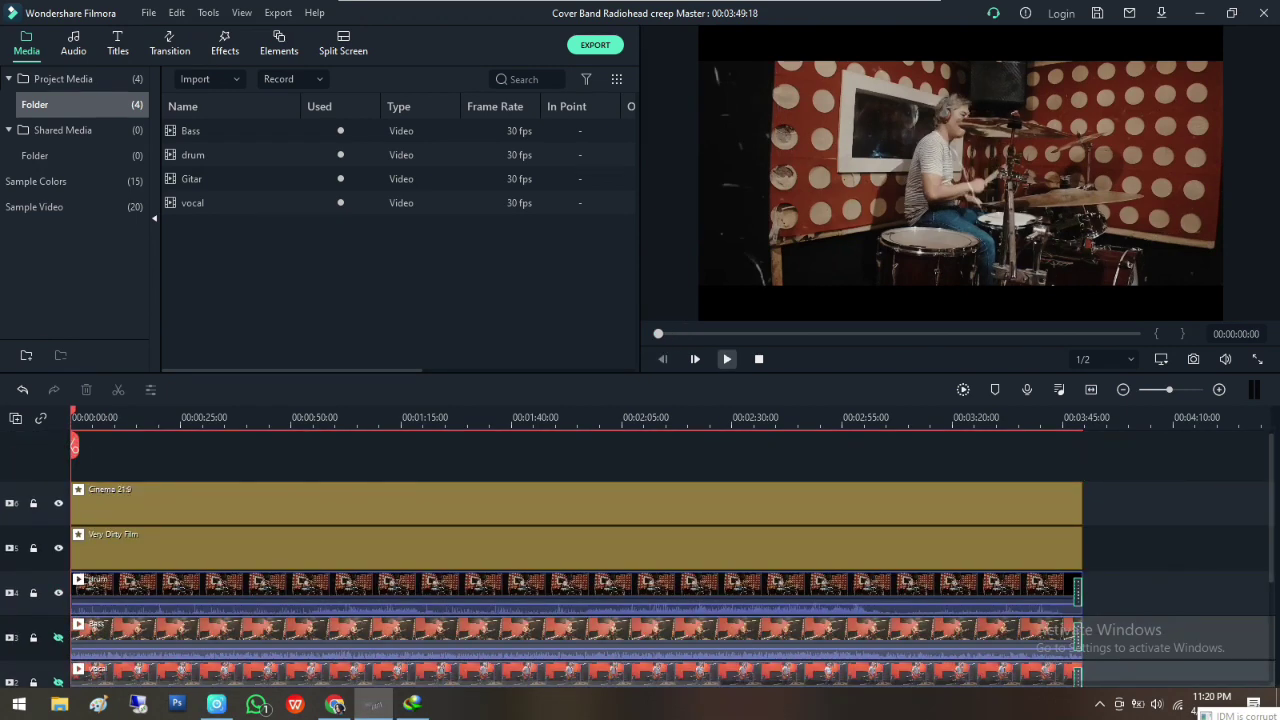
# Play back the drum, Bass, vocal and Gitar tracks one after another, hiding each checked track to reveal the one beneath
pyautogui.press('space')
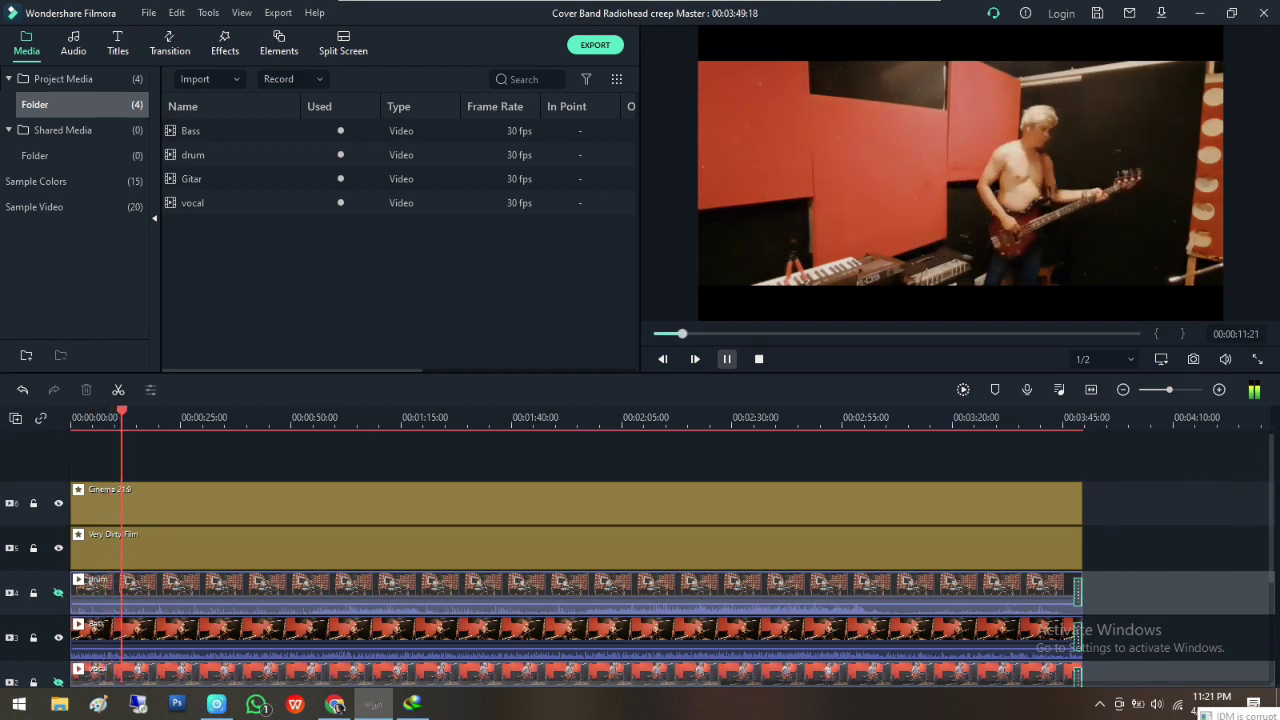
pyautogui.press('space')
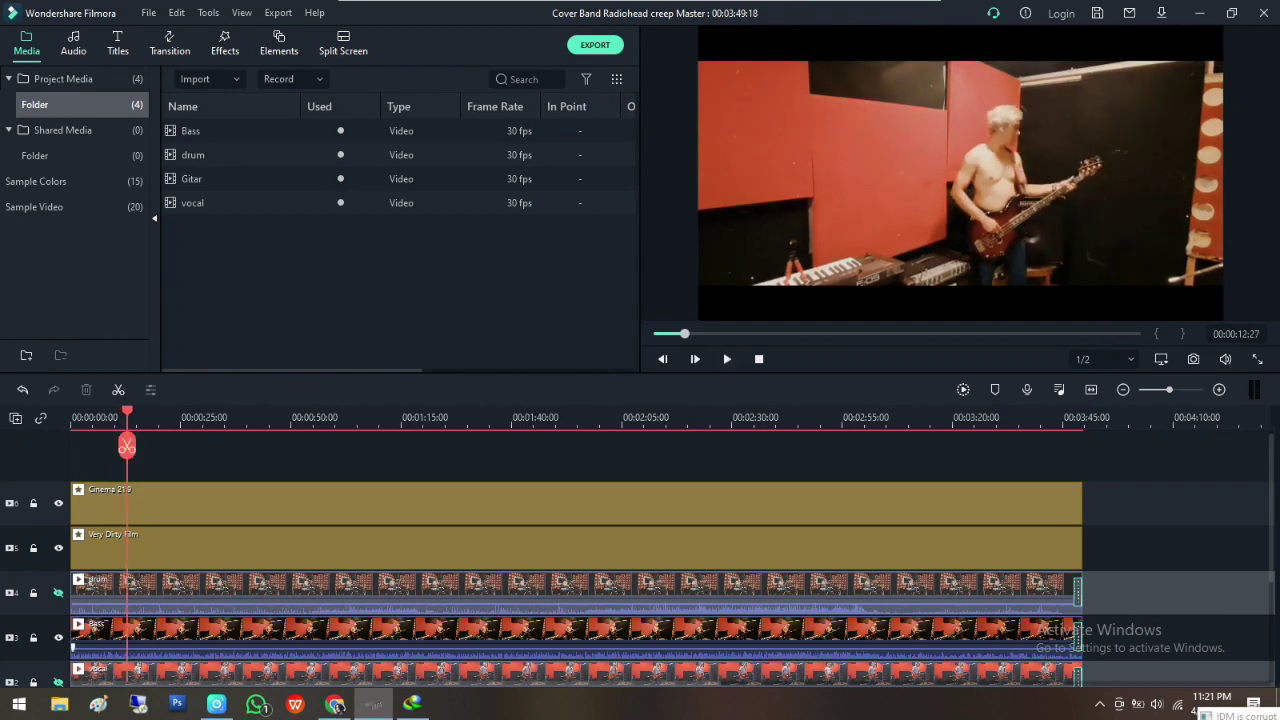
pyautogui.click(58, 638)
pyautogui.click(759, 359)
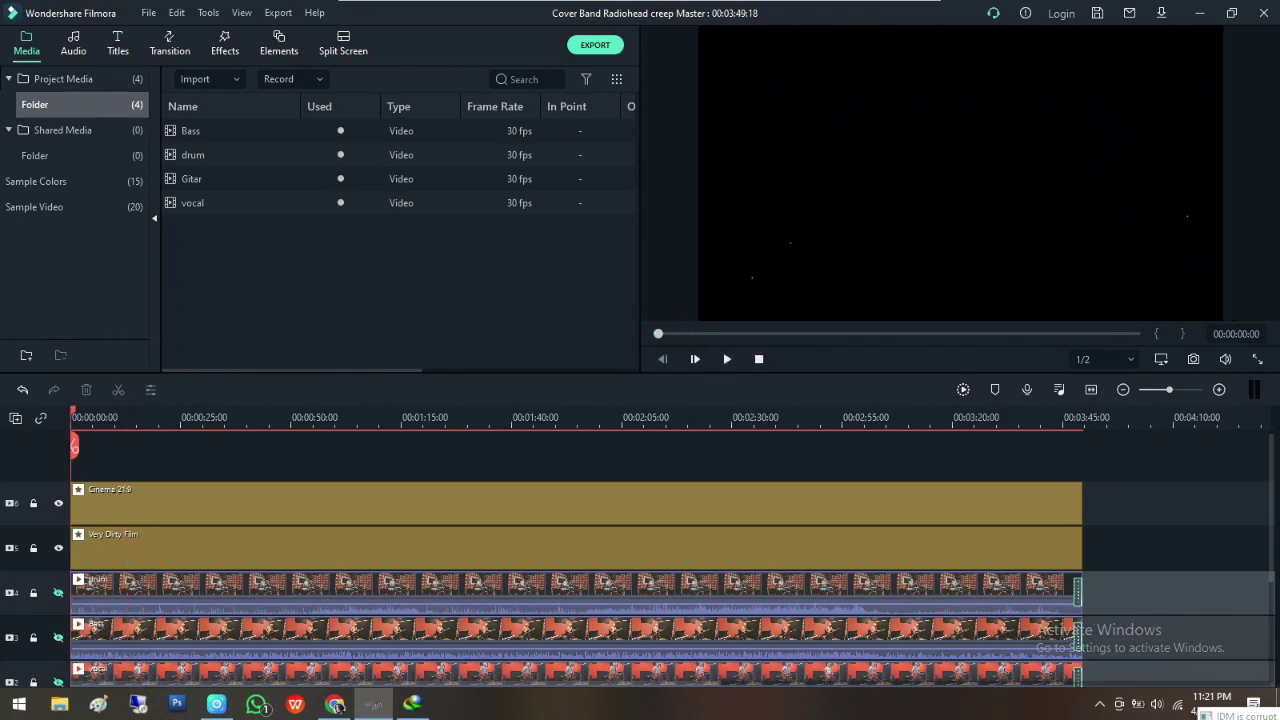
pyautogui.scroll(-1, 500, 580)
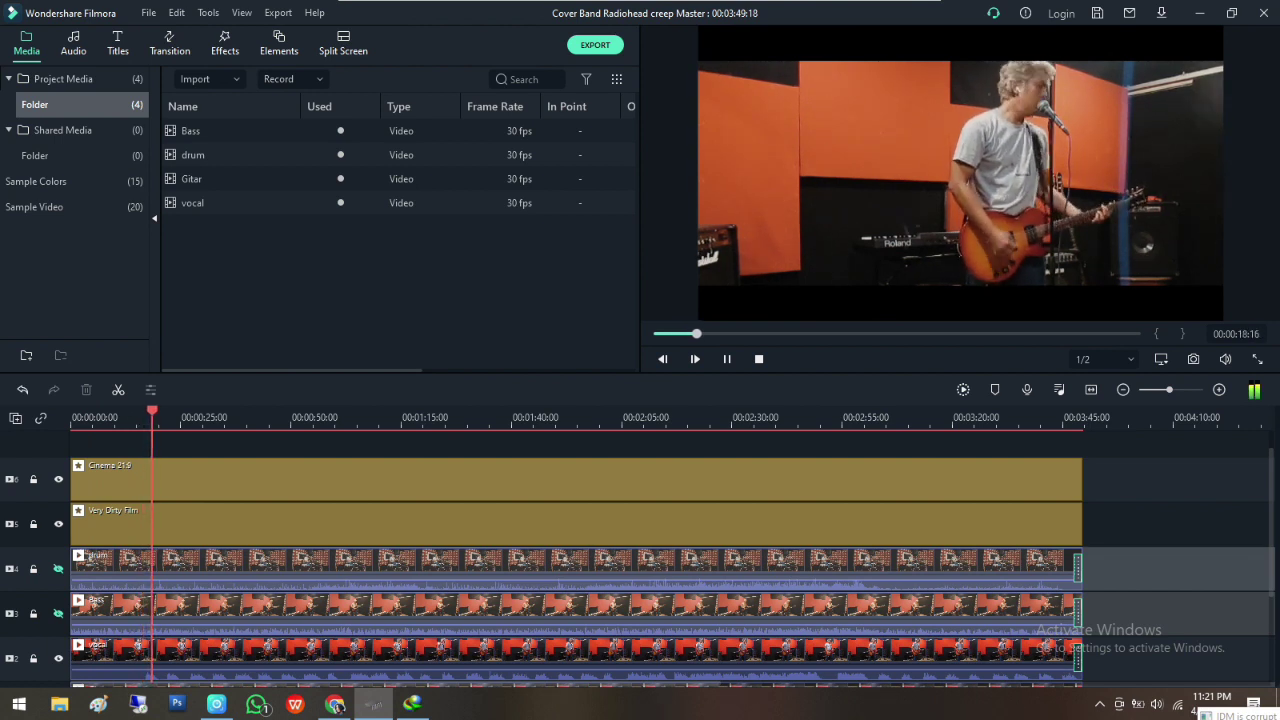
pyautogui.scroll(-2, 575, 555)
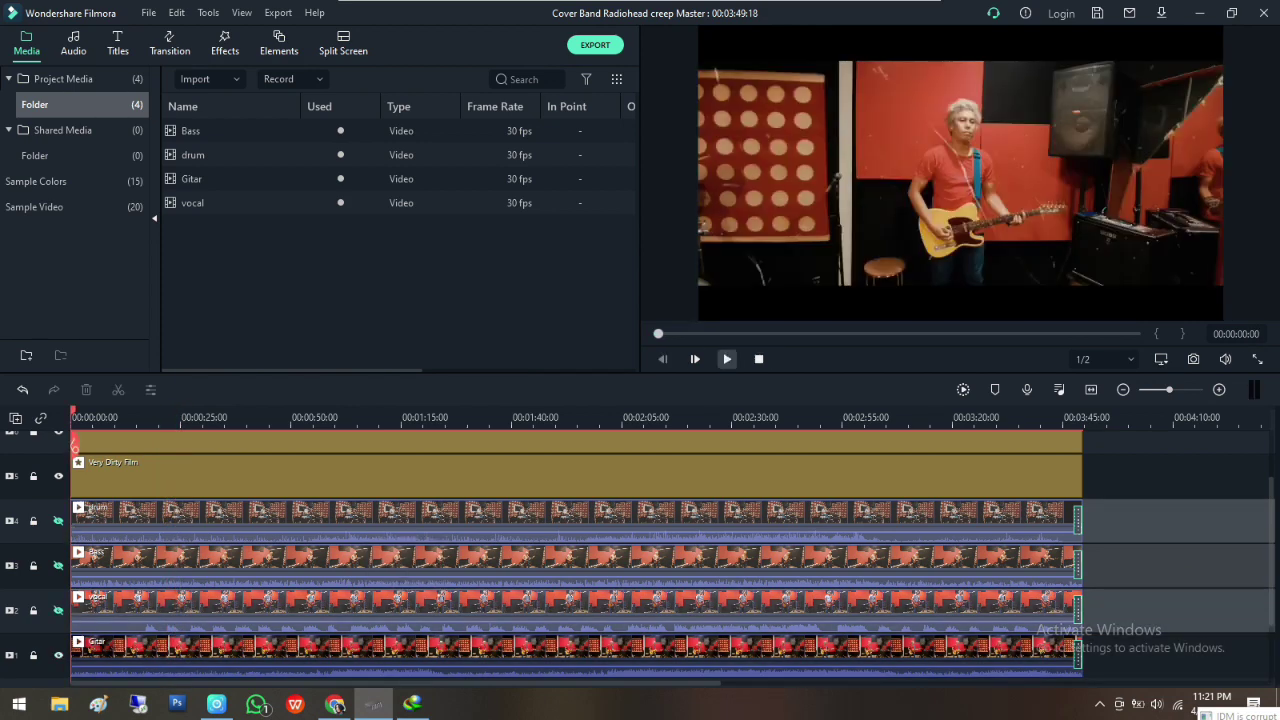
pyautogui.click(727, 358)
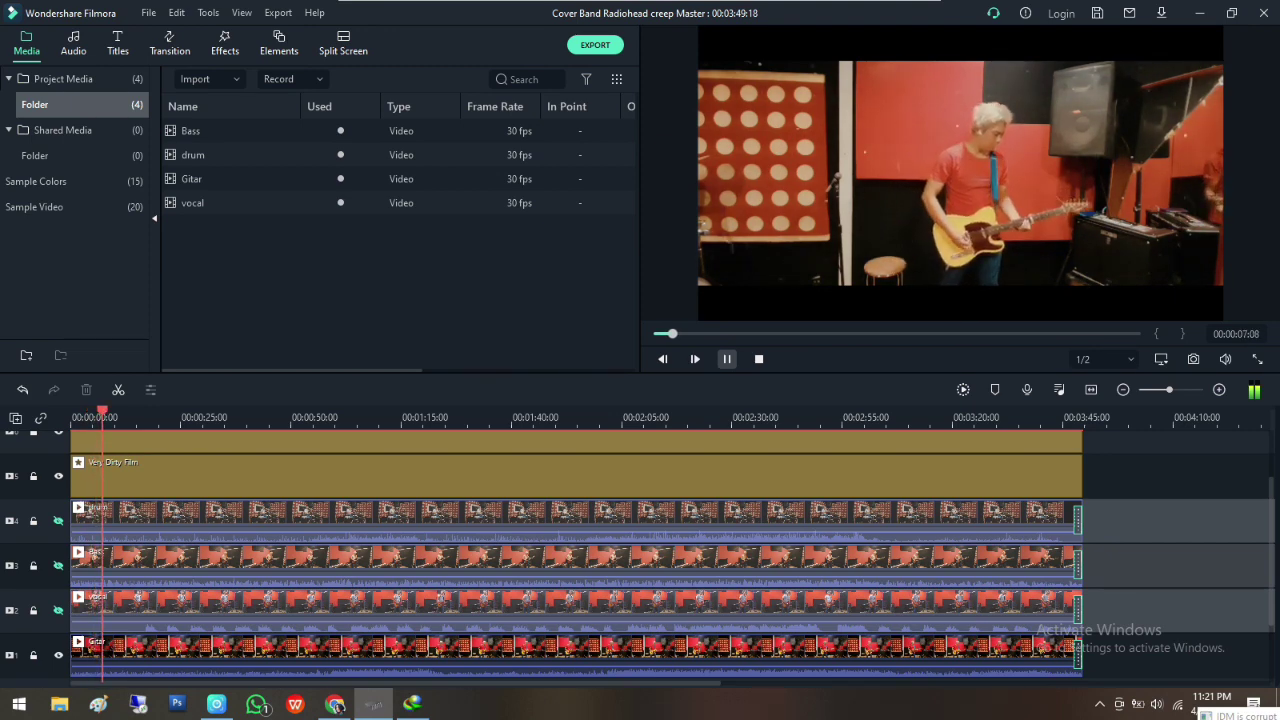
# Show the hidden drum, Bass, vocal and Gitar tracks again and return the playhead to the timeline start
pyautogui.click(58, 545)
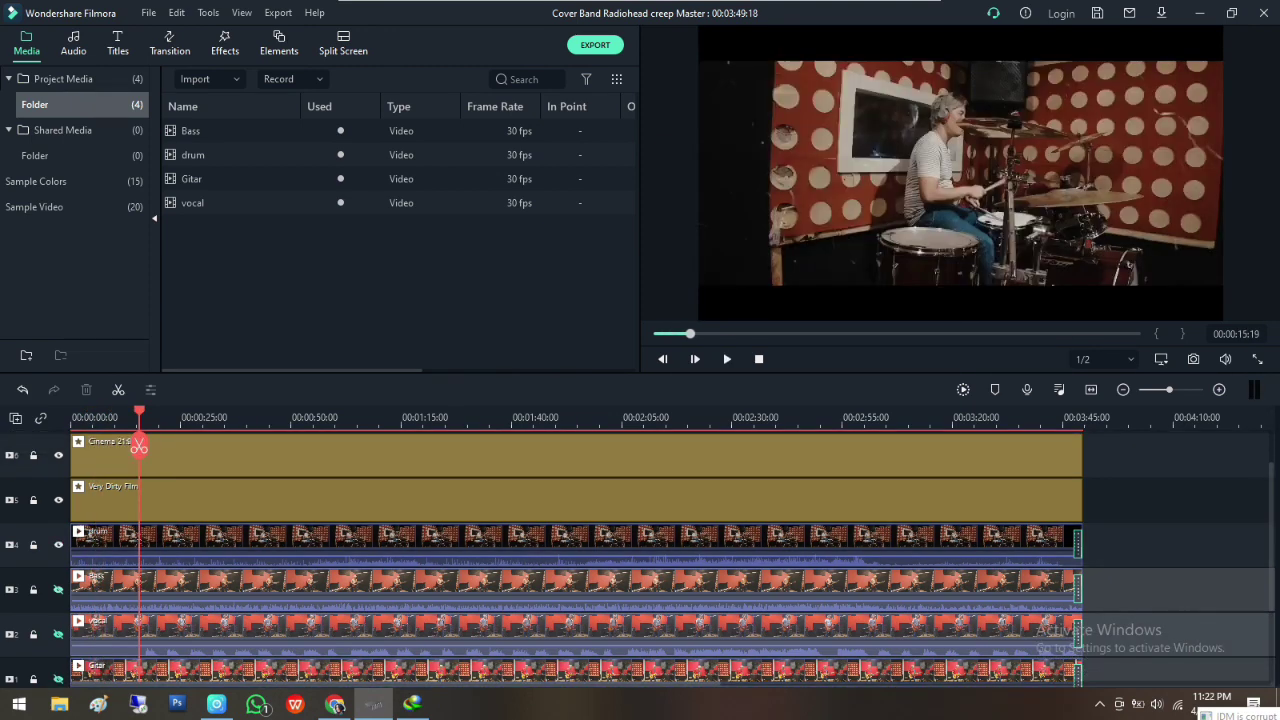
pyautogui.click(58, 590)
pyautogui.click(58, 635)
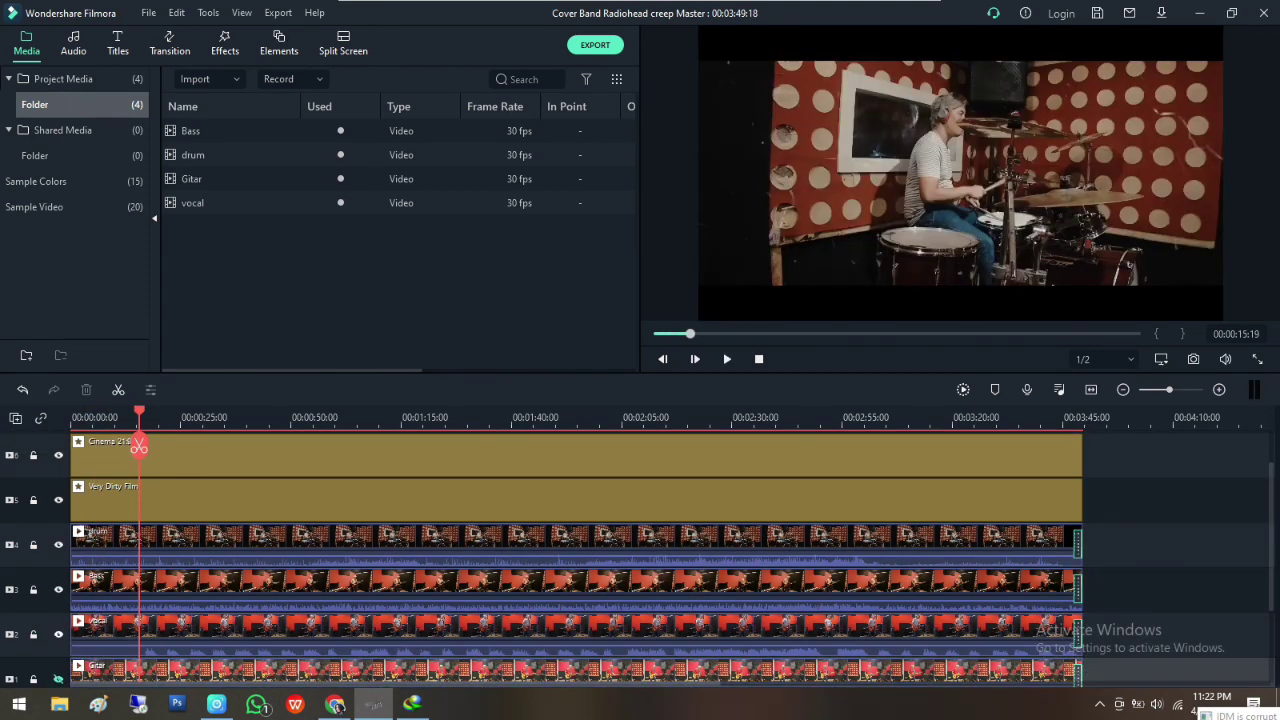
pyautogui.scroll(-2, 58, 635)
pyautogui.click(58, 631)
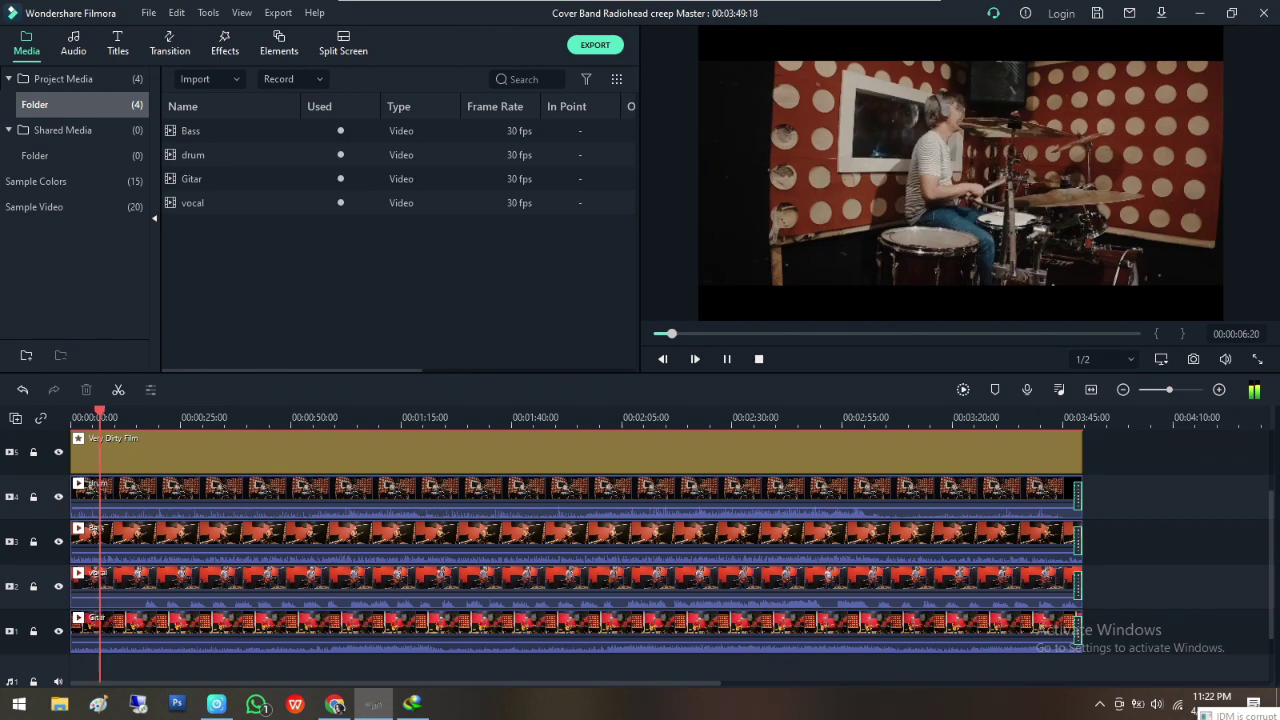
pyautogui.click(759, 359)
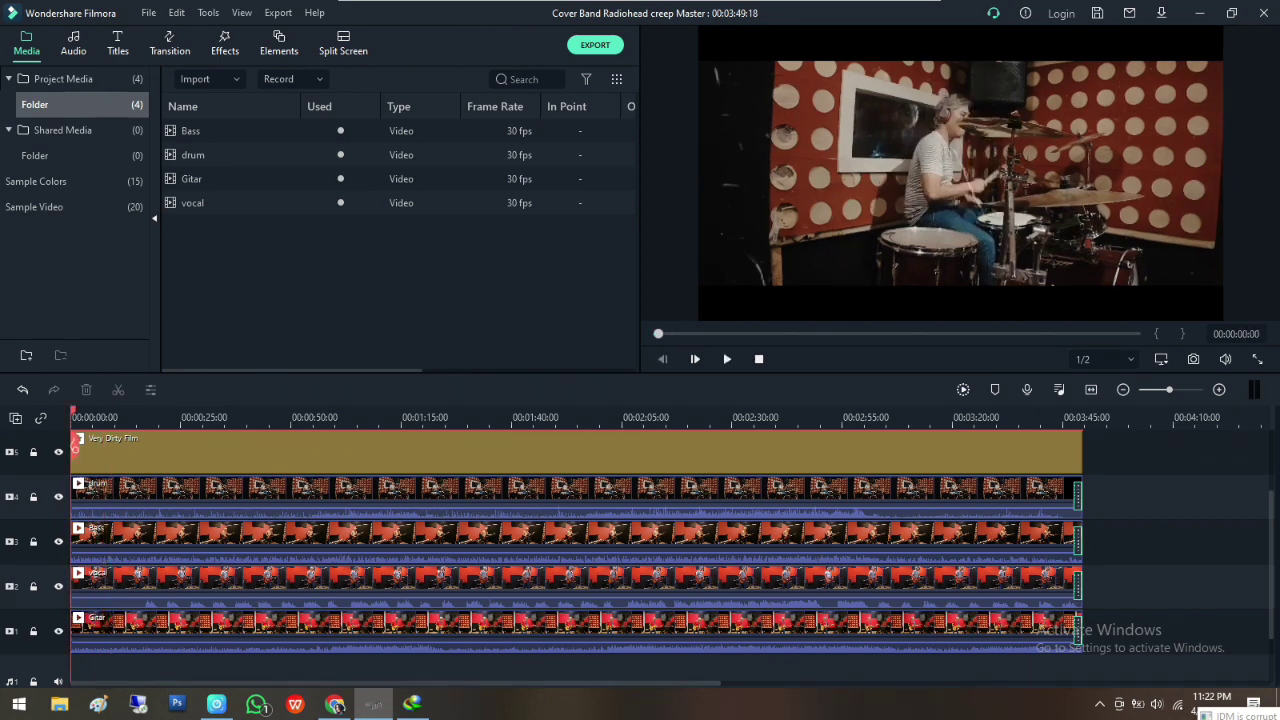
# Split the drum, Bass, vocal and Gitar clips together at about 10 seconds
pyautogui.click(131, 495)
pyautogui.keyDown('ctrl'); pyautogui.click(131, 540); pyautogui.keyUp('ctrl')
pyautogui.keyDown('ctrl'); pyautogui.click(116, 585); pyautogui.keyUp('ctrl')
pyautogui.keyDown('ctrl'); pyautogui.click(168, 625); pyautogui.keyUp('ctrl')
pyautogui.rightClick(166, 622)
pyautogui.click(201, 215)
# Split the remaining drum, Bass, vocal and Gitar clips at 00:00:22:09
pyautogui.click(168, 417)
pyautogui.click(190, 495)
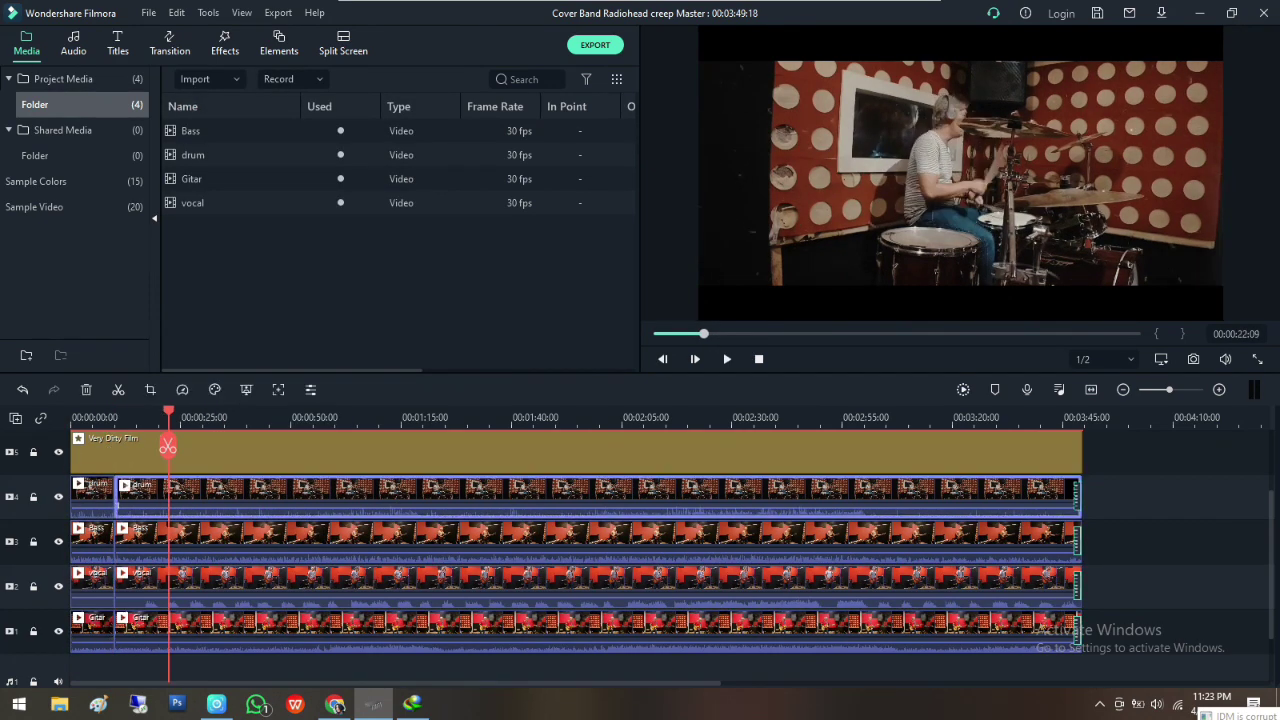
pyautogui.keyDown('ctrl'); pyautogui.click(190, 540); pyautogui.keyUp('ctrl')
pyautogui.keyDown('ctrl'); pyautogui.click(190, 585); pyautogui.keyUp('ctrl')
pyautogui.keyDown('ctrl'); pyautogui.click(190, 628); pyautogui.keyUp('ctrl')
# Split the remaining drum, Bass, vocal and Gitar clips at 00:00:35:00
pyautogui.click(224, 417)
pyautogui.click(256, 495)
pyautogui.keyDown('ctrl'); pyautogui.click(260, 540); pyautogui.keyUp('ctrl')
pyautogui.keyDown('ctrl'); pyautogui.click(264, 585); pyautogui.keyUp('ctrl')
pyautogui.keyDown('ctrl'); pyautogui.click(267, 625); pyautogui.keyUp('ctrl')
pyautogui.rightClick(268, 616)
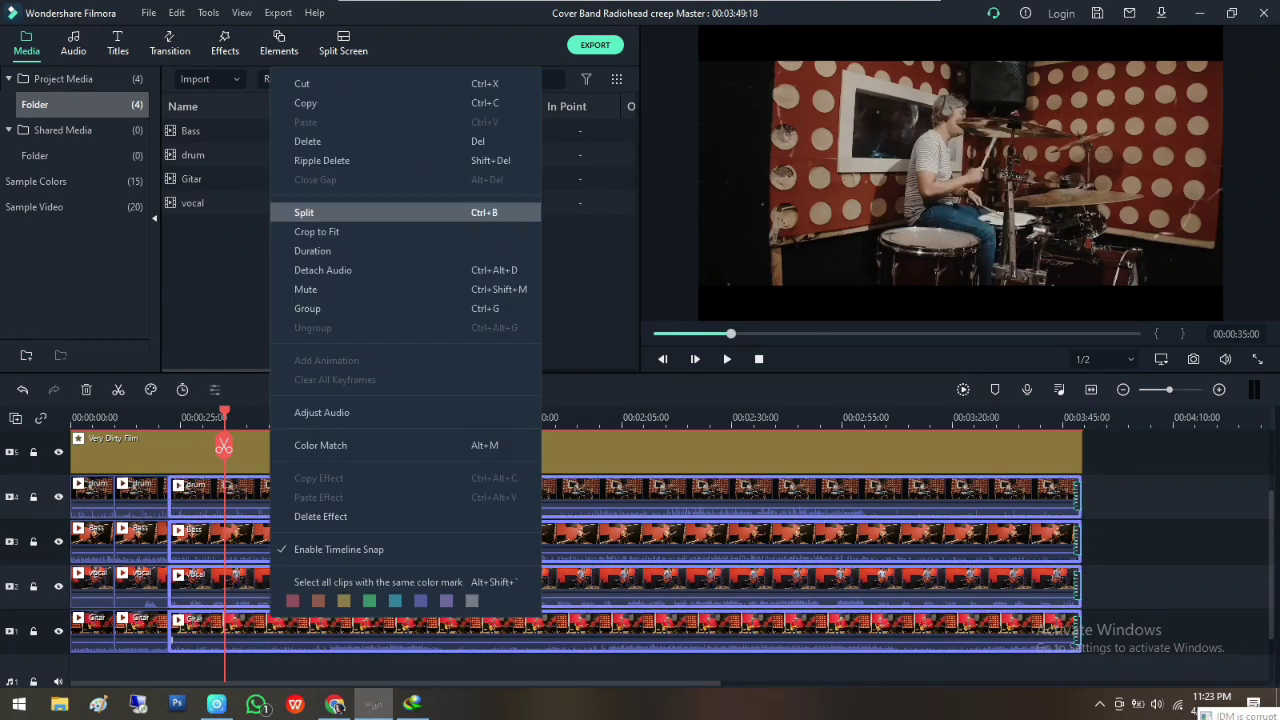
pyautogui.click(303, 213)
# Split the last segments of all four instrument tracks at about 47 seconds
pyautogui.click(280, 417)
pyautogui.keyDown('ctrl'); pyautogui.click(330, 625); pyautogui.keyUp('ctrl')
pyautogui.rightClick(334, 620)
pyautogui.click(369, 214)
# Split the last segments of all four instrument tracks at about one minute
pyautogui.click(341, 417)
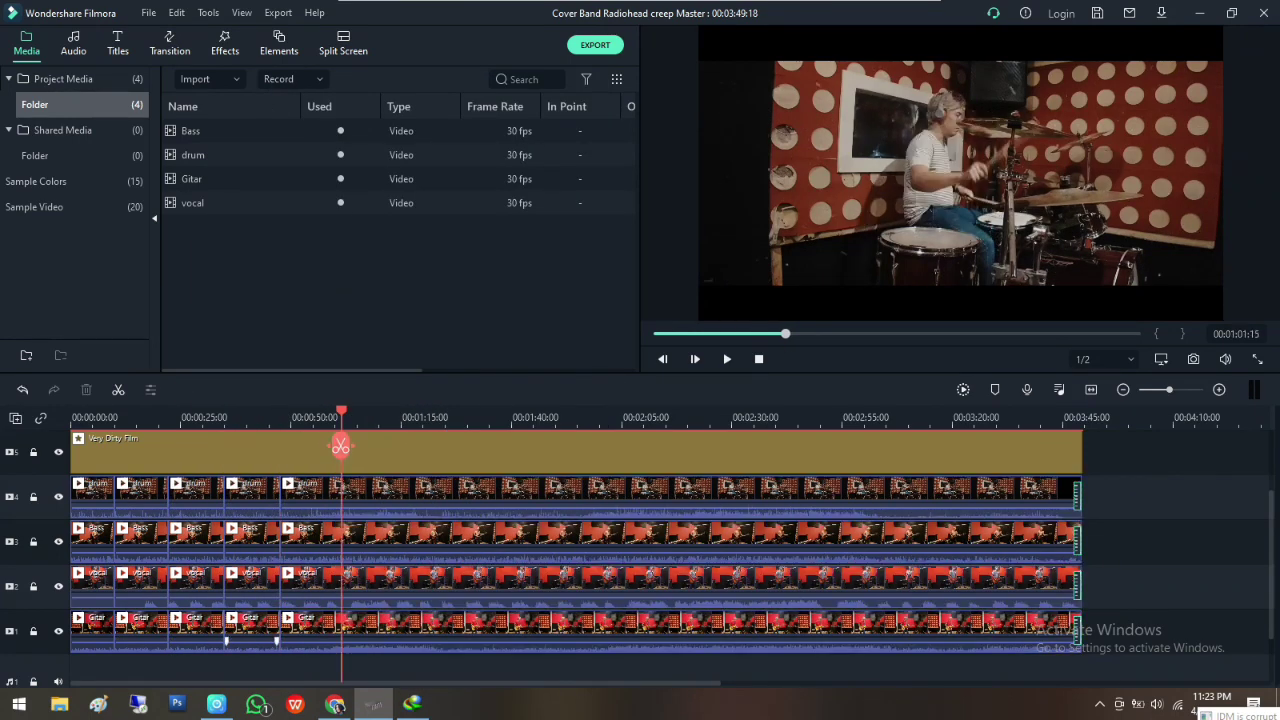
pyautogui.click(334, 417)
pyautogui.click(366, 495)
pyautogui.keyDown('ctrl'); pyautogui.click(370, 540); pyautogui.keyUp('ctrl')
pyautogui.keyDown('ctrl'); pyautogui.click(374, 585); pyautogui.keyUp('ctrl')
# Split the last segments of all four instrument tracks at 00:01:12:17 and again at about 1:24
pyautogui.click(391, 417)
pyautogui.click(424, 495)
pyautogui.keyDown('ctrl'); pyautogui.click(427, 540); pyautogui.keyUp('ctrl')
pyautogui.keyDown('ctrl'); pyautogui.click(430, 585); pyautogui.keyUp('ctrl')
pyautogui.keyDown('ctrl'); pyautogui.click(433, 625); pyautogui.keyUp('ctrl')
pyautogui.rightClick(435, 622)
pyautogui.click(470, 220)
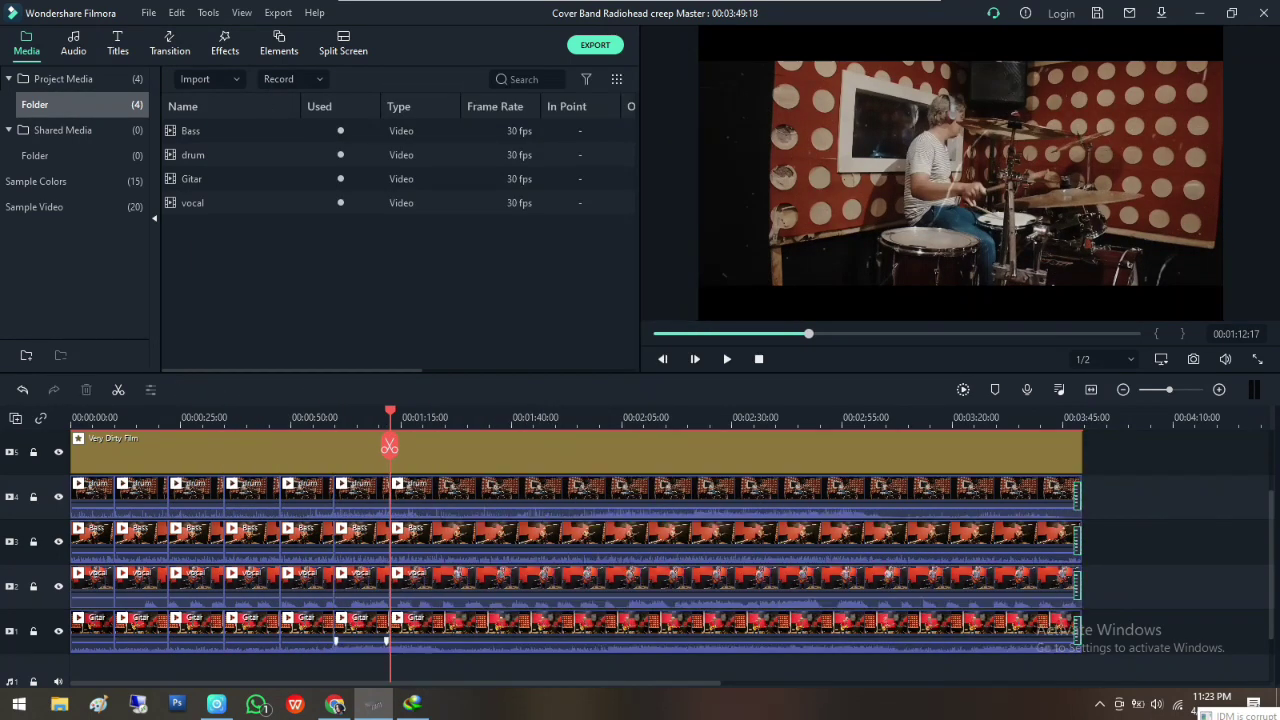
pyautogui.click(444, 417)
pyautogui.click(498, 224)
# Split the last segments of all four instrument tracks at 00:01:36:26 and again at about 1:47
pyautogui.click(503, 417)
pyautogui.click(497, 417)
pyautogui.click(512, 495)
pyautogui.keyDown('ctrl'); pyautogui.click(514, 540); pyautogui.keyUp('ctrl')
pyautogui.keyDown('ctrl'); pyautogui.click(515, 585); pyautogui.keyUp('ctrl')
pyautogui.keyDown('ctrl'); pyautogui.click(516, 625); pyautogui.keyUp('ctrl')
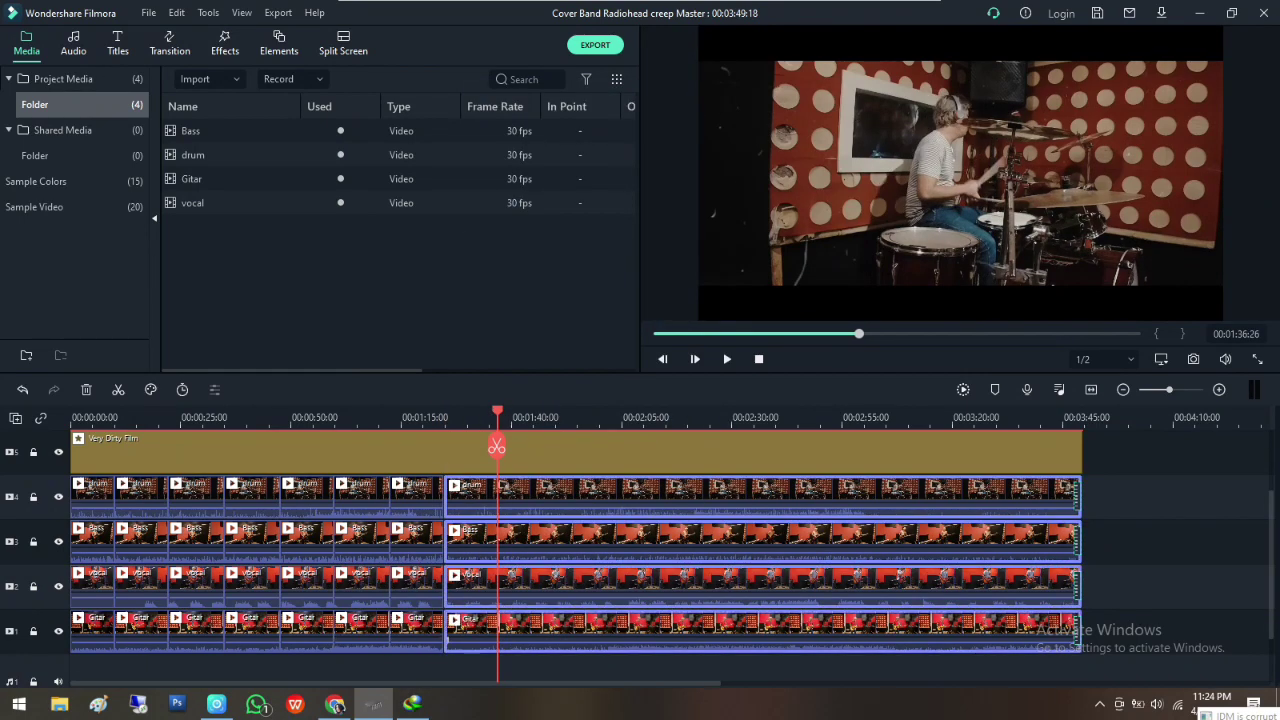
pyautogui.rightClick(516, 626)
pyautogui.rightClick(588, 630)
pyautogui.click(628, 226)
# Split the last segments of all four instrument tracks at 00:02:01:27 and again at about 2:14
pyautogui.click(607, 417)
pyautogui.click(636, 495)
pyautogui.keyDown('ctrl'); pyautogui.click(639, 540); pyautogui.keyUp('ctrl')
pyautogui.keyDown('ctrl'); pyautogui.click(642, 585); pyautogui.keyUp('ctrl')
pyautogui.keyDown('ctrl'); pyautogui.click(645, 627); pyautogui.keyUp('ctrl')
pyautogui.rightClick(649, 632)
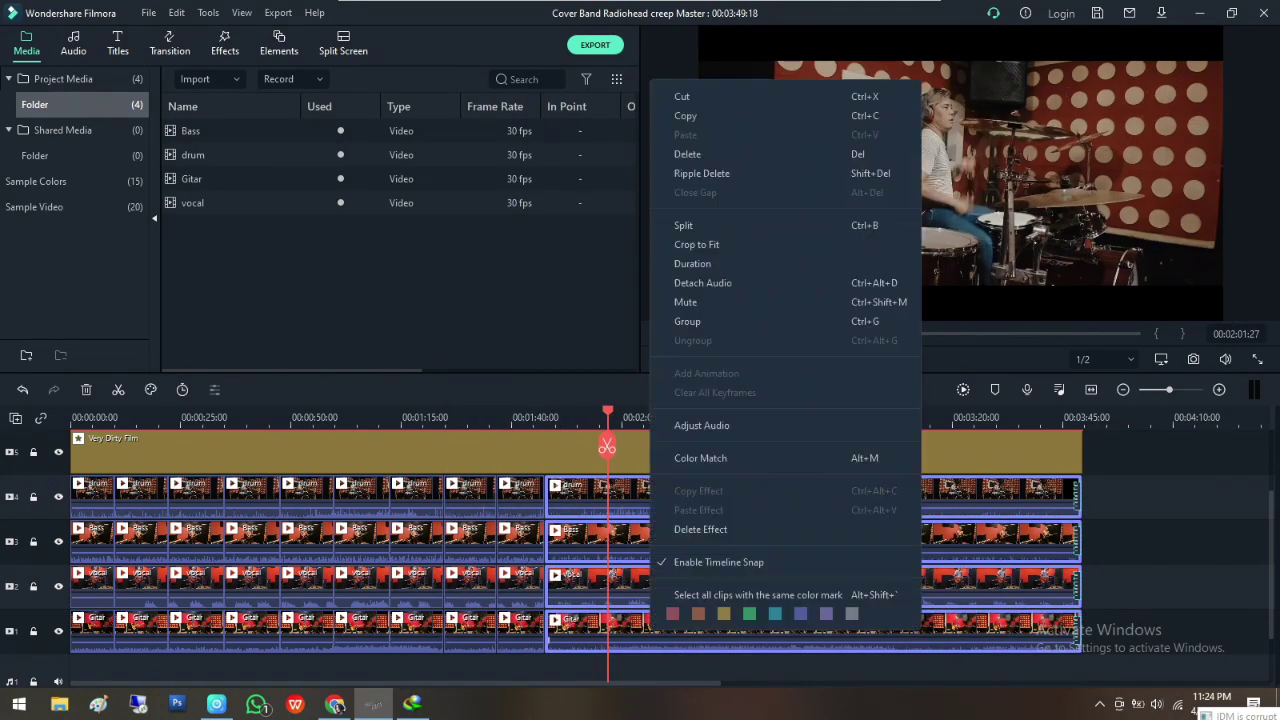
pyautogui.rightClick(722, 628)
pyautogui.click(760, 225)
# Split the last drum, Bass, vocal and Gitar segments at about 2:29
pyautogui.click(717, 417)
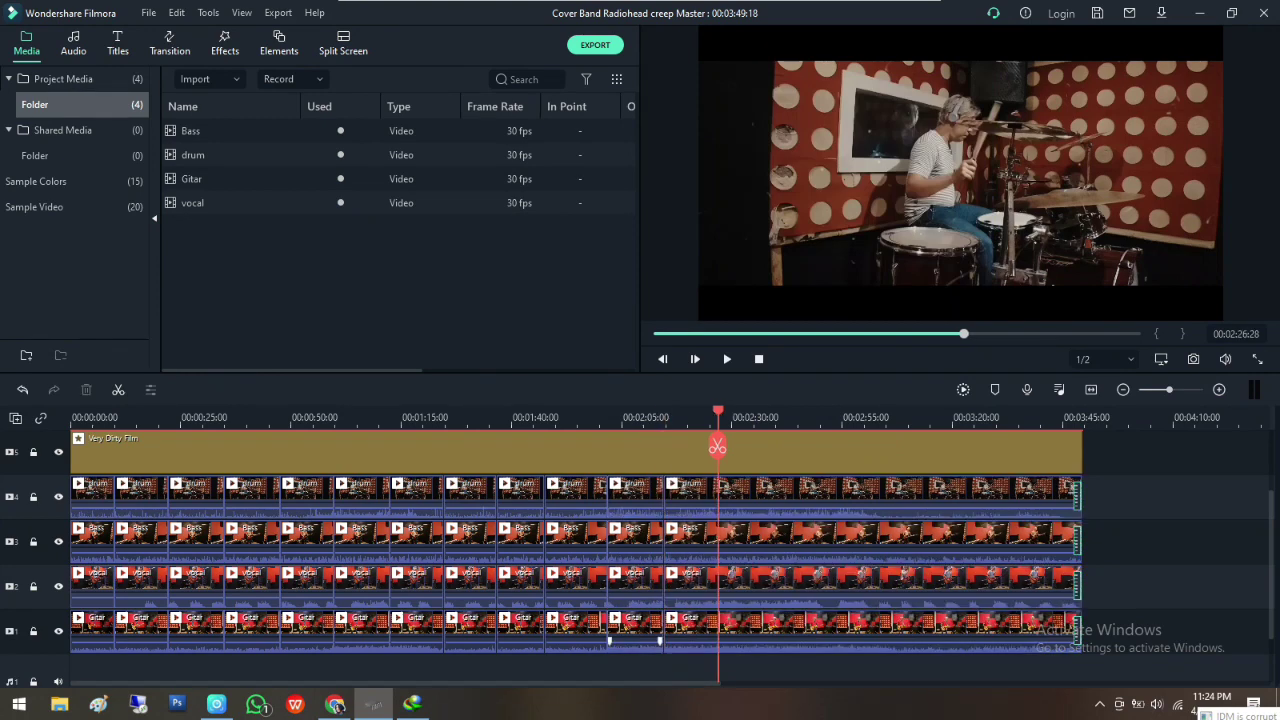
pyautogui.click(728, 417)
pyautogui.click(762, 495)
pyautogui.keyDown('ctrl'); pyautogui.click(766, 540); pyautogui.keyUp('ctrl')
pyautogui.keyDown('ctrl'); pyautogui.click(770, 585); pyautogui.keyUp('ctrl')
pyautogui.keyDown('ctrl'); pyautogui.click(774, 629); pyautogui.keyUp('ctrl')
# Split the last drum, Bass, vocal and Gitar segments at 00:02:43:08
pyautogui.click(790, 417)
pyautogui.click(832, 495)
pyautogui.keyDown('ctrl'); pyautogui.click(836, 540); pyautogui.keyUp('ctrl')
pyautogui.keyDown('ctrl'); pyautogui.click(840, 580); pyautogui.keyUp('ctrl')
pyautogui.keyDown('ctrl'); pyautogui.click(843, 627); pyautogui.keyUp('ctrl')
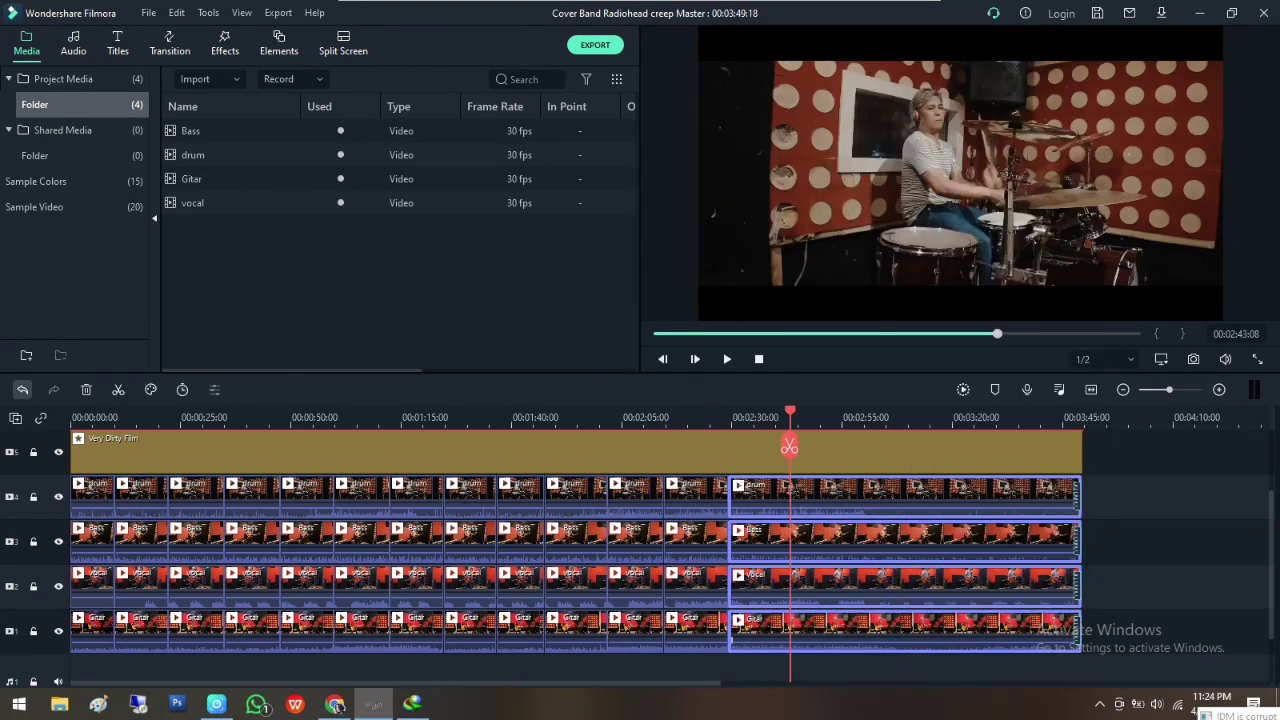
pyautogui.rightClick(868, 552)
pyautogui.click(905, 146)
# Split the last segments of all four instrument tracks at 00:02:58:20 and again at about 3:13
pyautogui.click(857, 417)
pyautogui.click(880, 495)
pyautogui.keyDown('ctrl'); pyautogui.click(883, 540); pyautogui.keyUp('ctrl')
pyautogui.keyDown('ctrl'); pyautogui.click(886, 585); pyautogui.keyUp('ctrl')
pyautogui.keyDown('ctrl'); pyautogui.click(889, 628); pyautogui.keyUp('ctrl')
pyautogui.rightClick(892, 630)
pyautogui.click(930, 225)
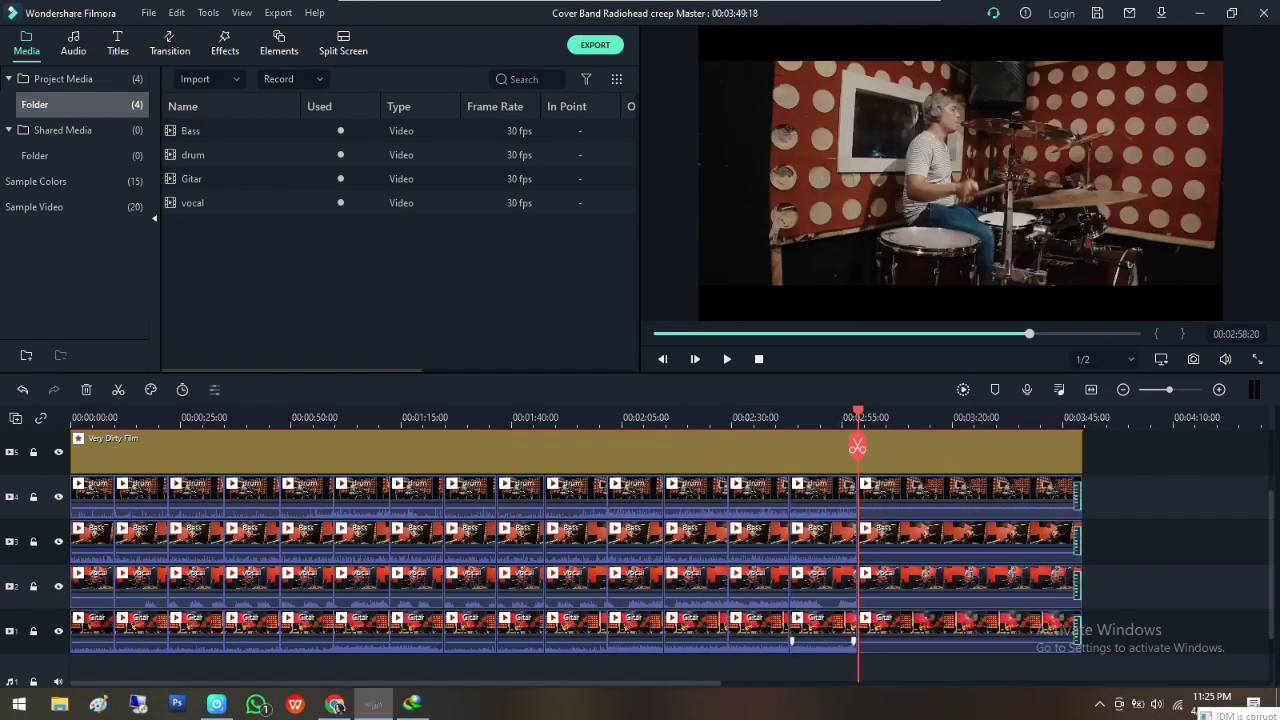
pyautogui.click(922, 417)
# Split the last segments of all four instrument tracks at 00:03:23:27 and again at about 3:35
pyautogui.click(988, 417)
pyautogui.click(970, 417)
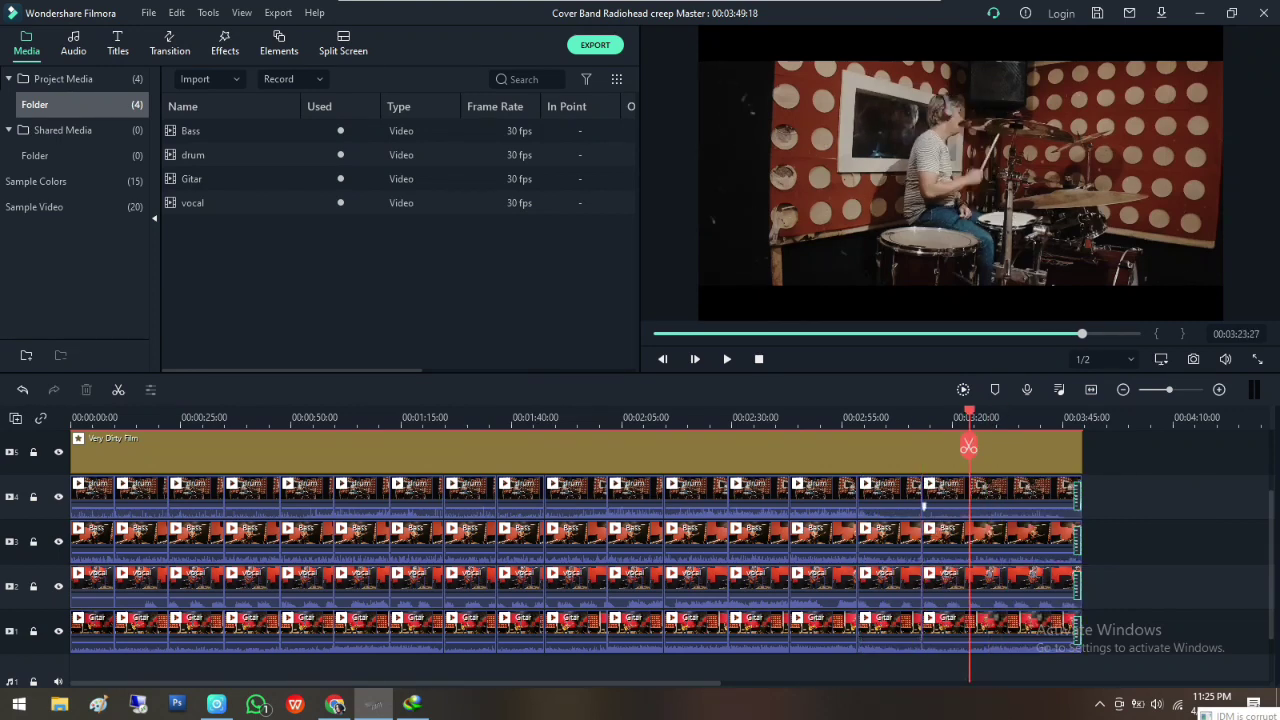
pyautogui.click(992, 495)
pyautogui.keyDown('ctrl'); pyautogui.click(995, 540); pyautogui.keyUp('ctrl')
pyautogui.keyDown('ctrl'); pyautogui.click(997, 585); pyautogui.keyUp('ctrl')
pyautogui.keyDown('ctrl'); pyautogui.click(1000, 629); pyautogui.keyUp('ctrl')
pyautogui.hotkey('ctrl', 'b')
pyautogui.click(1020, 417)
pyautogui.rightClick(1020, 543)
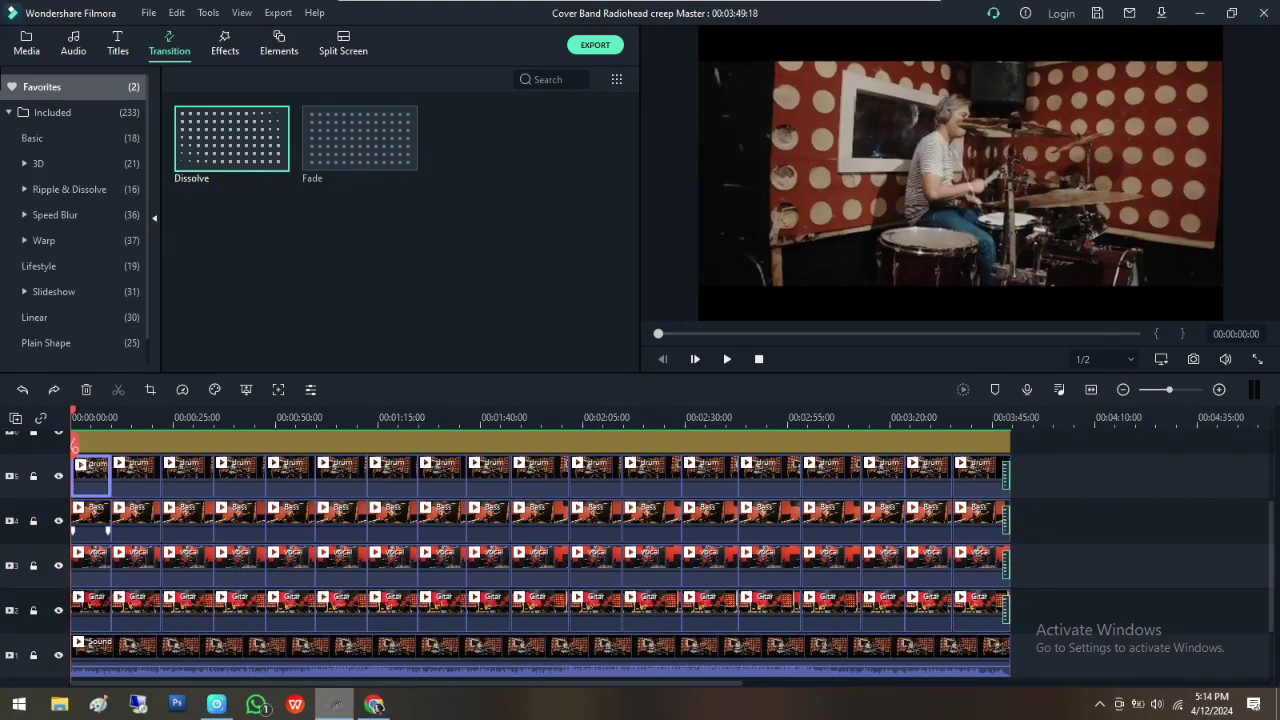
# Delete the first Bass, vocal and Gitar segments, keeping only the first drum segment
pyautogui.rightClick(92, 526)
pyautogui.click(136, 108)
pyautogui.rightClick(100, 571)
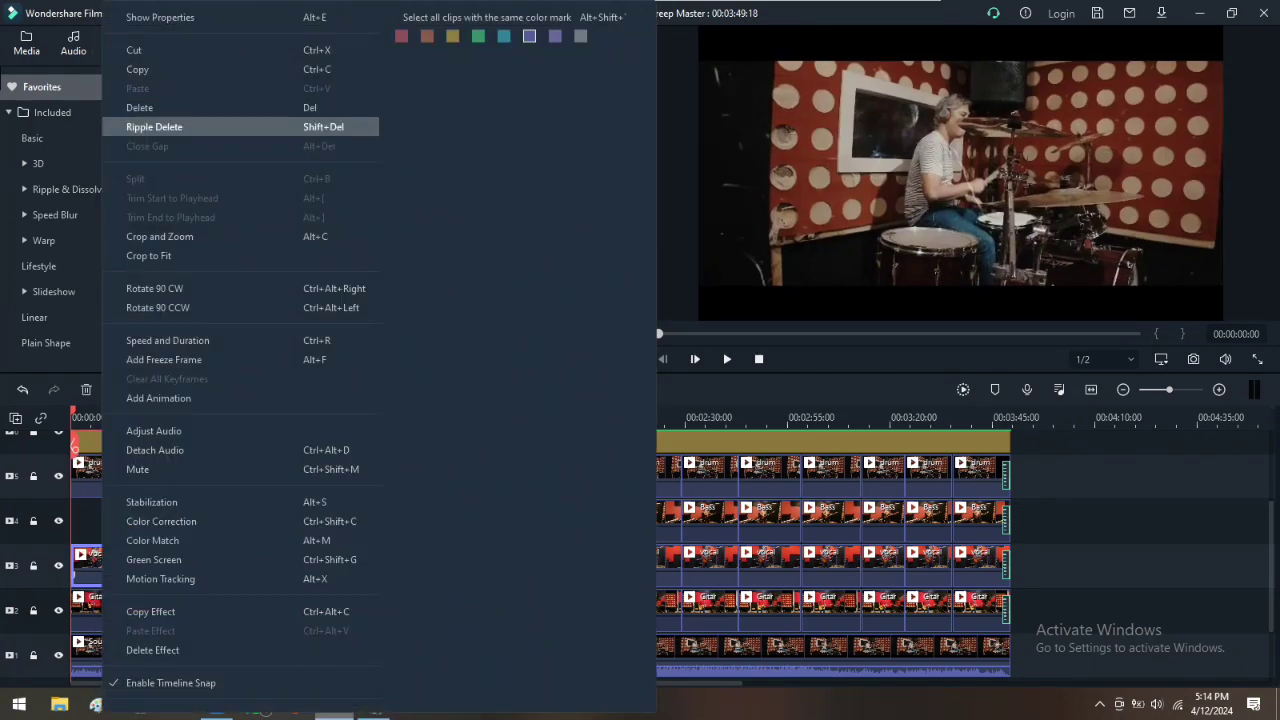
pyautogui.click(140, 108)
pyautogui.rightClick(97, 614)
pyautogui.click(136, 108)
# Delete the second drum, Bass and Gitar segments, and move the first drum and second vocal segments straight down onto the Gitar track
pyautogui.click(142, 417)
pyautogui.rightClick(131, 478)
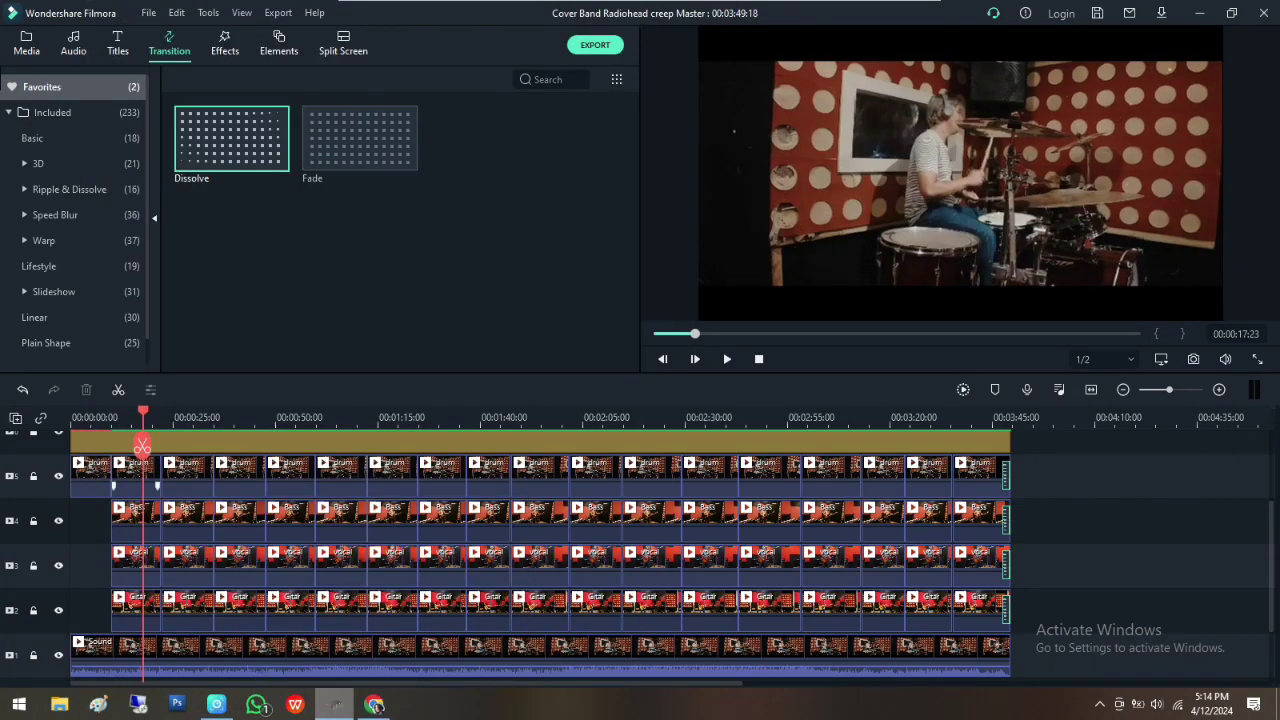
pyautogui.click(178, 108)
pyautogui.rightClick(145, 524)
pyautogui.click(186, 108)
pyautogui.rightClick(155, 612)
pyautogui.click(200, 108)
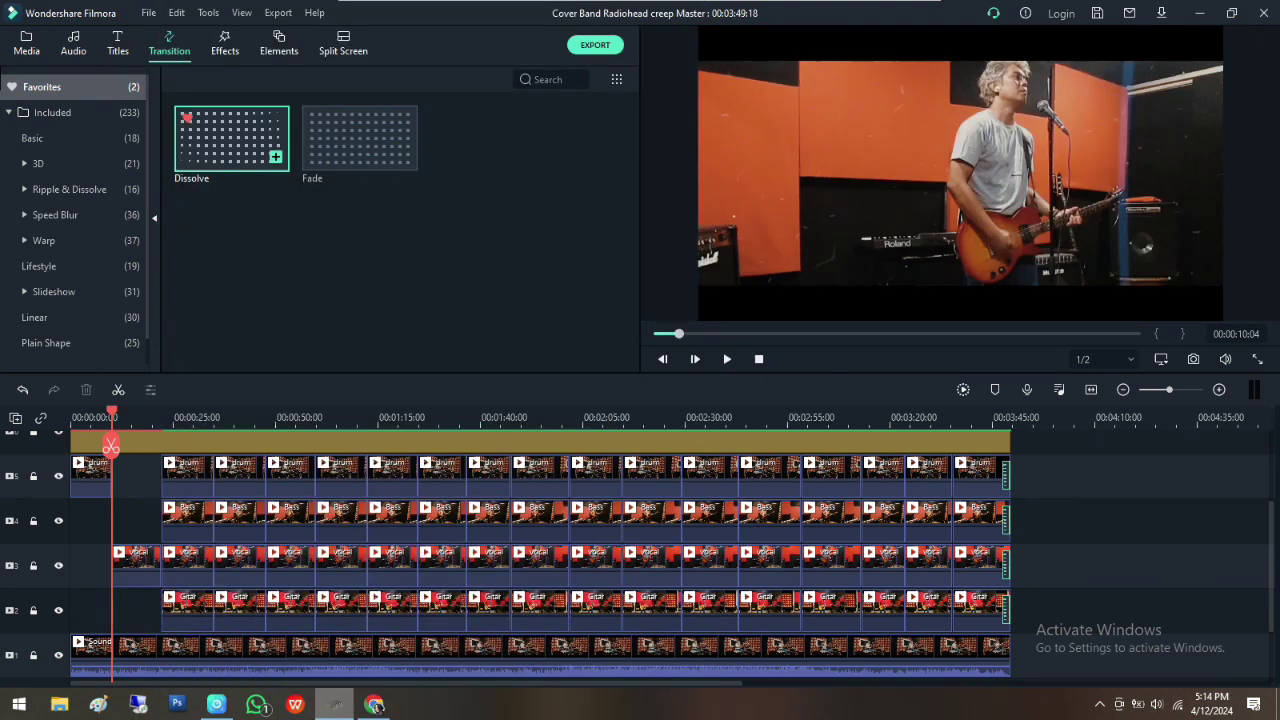
pyautogui.moveTo(92, 478); pyautogui.dragTo(92, 610)
pyautogui.moveTo(136, 568); pyautogui.dragTo(136, 611)
# Delete the third drum, Bass and vocal segments, keeping the third Gitar segment
pyautogui.click(187, 570)
pyautogui.keyDown('shift'); pyautogui.click(187, 479); pyautogui.keyUp('shift')
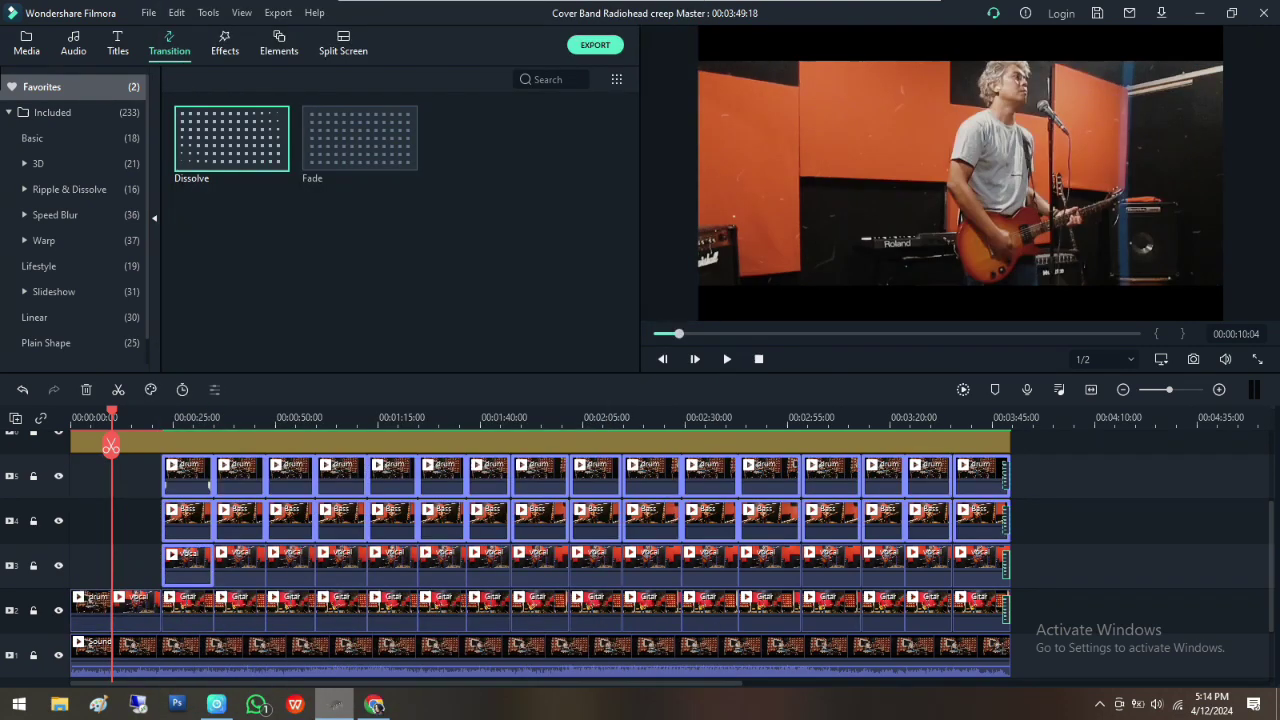
pyautogui.click(141, 479)
pyautogui.moveTo(141, 479); pyautogui.dragTo(190, 564)
pyautogui.rightClick(193, 564)
pyautogui.click(232, 80)
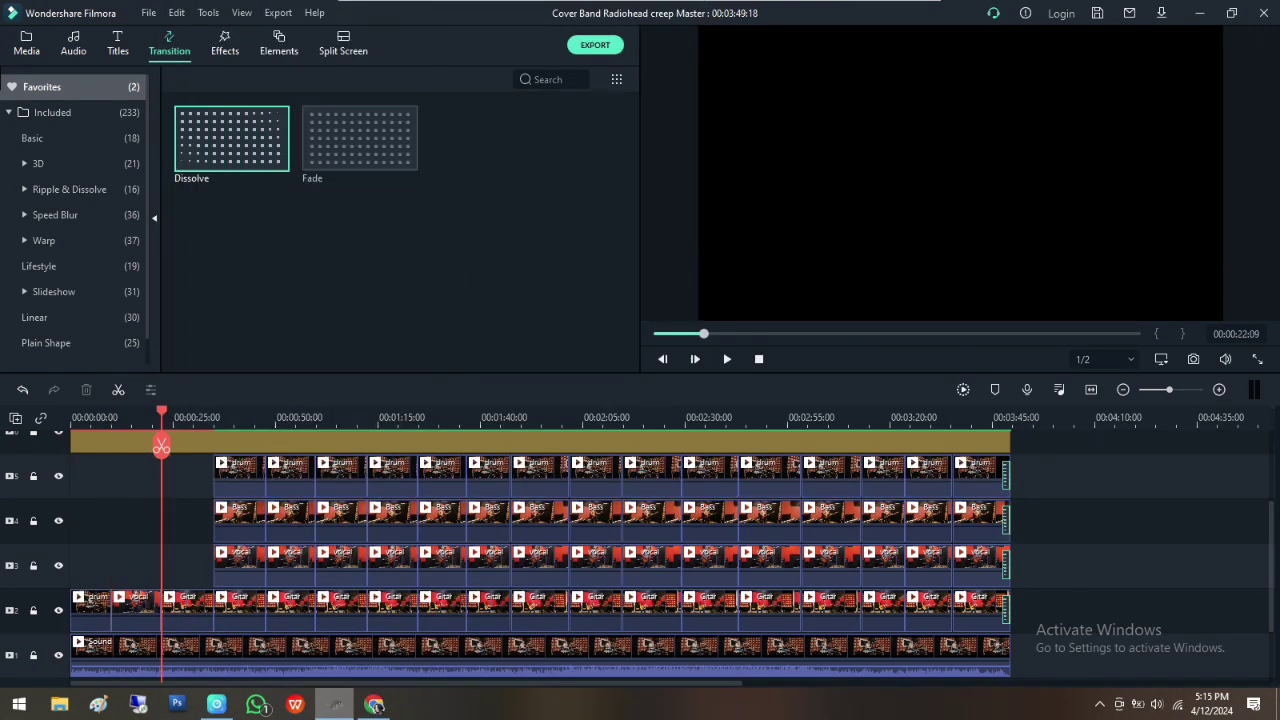
# Play back the assembled opening shots from the timeline start into the Gitar shot
pyautogui.click(759, 359)
pyautogui.press('space')
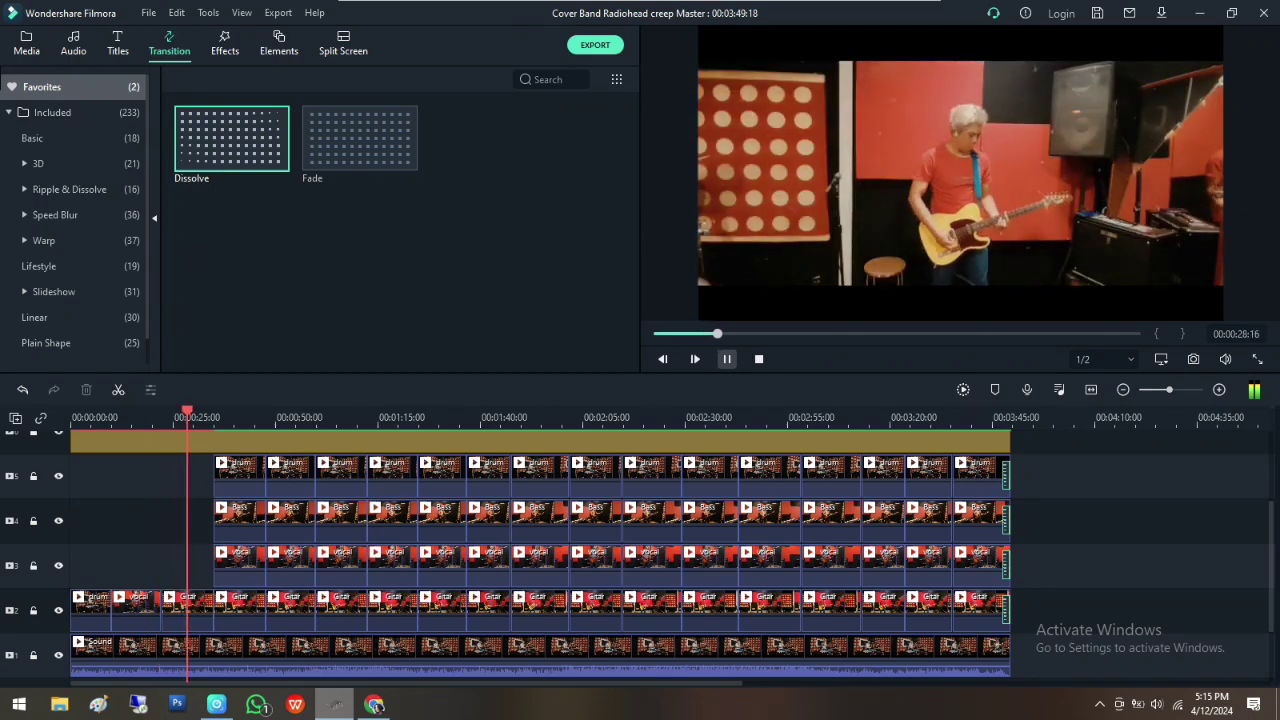
pyautogui.press('space')
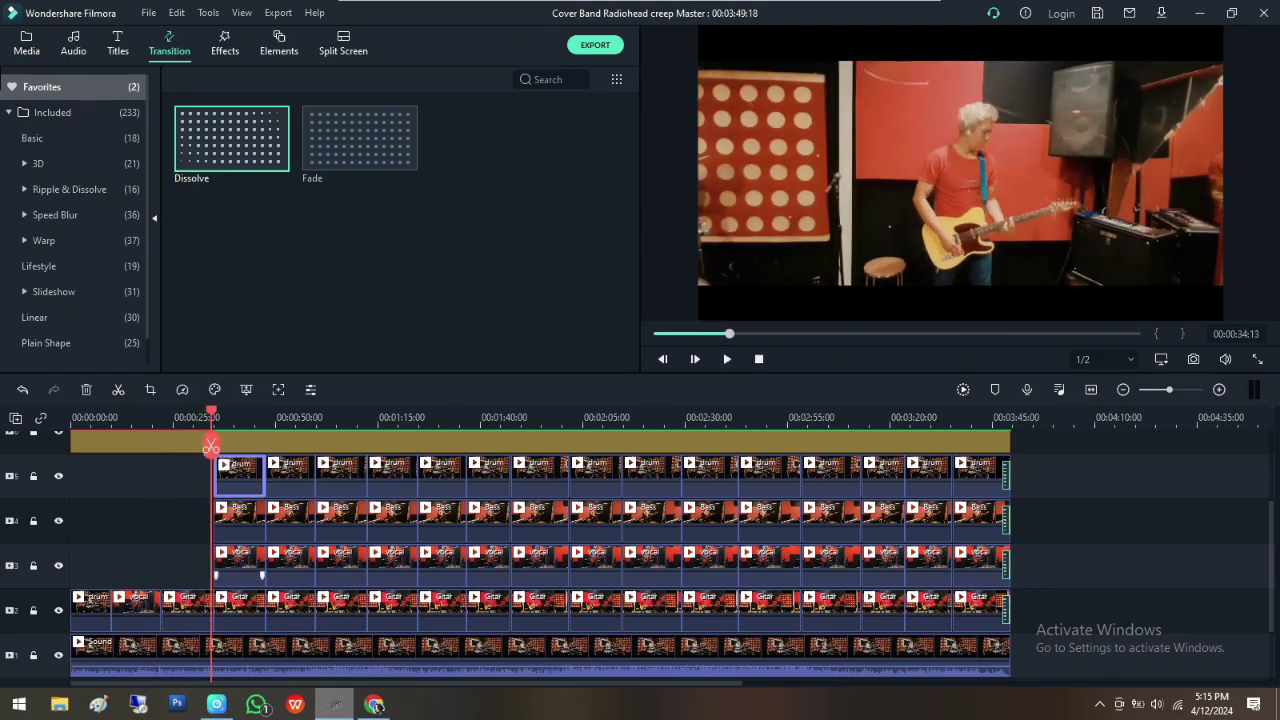
# Delete the fourth drum, vocal and Gitar segments and move the fourth Bass segment into the gap on the Gitar track
pyautogui.keyDown('ctrl'); pyautogui.click(241, 564); pyautogui.keyUp('ctrl')
pyautogui.keyDown('ctrl'); pyautogui.click(242, 606); pyautogui.keyUp('ctrl')
pyautogui.rightClick(242, 606)
pyautogui.click(290, 126)
pyautogui.moveTo(241, 516); pyautogui.dragTo(241, 606)
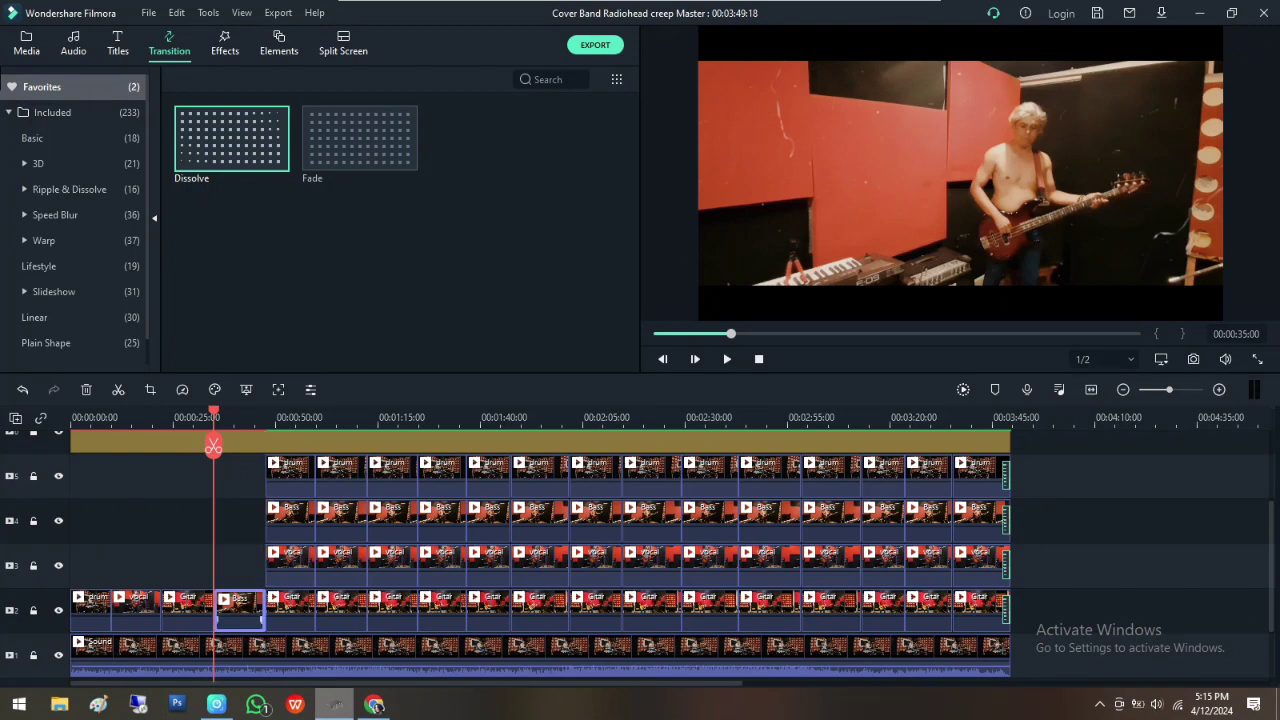
# Delete the fifth drum, Bass and Gitar segments and move the fifth vocal segment into the gap on the Gitar track
pyautogui.keyDown('ctrl'); pyautogui.click(291, 476); pyautogui.keyUp('ctrl')
pyautogui.keyDown('ctrl'); pyautogui.click(291, 521); pyautogui.keyUp('ctrl')
pyautogui.keyDown('ctrl'); pyautogui.click(291, 608); pyautogui.keyUp('ctrl')
pyautogui.keyDown('ctrl'); pyautogui.click(291, 566); pyautogui.keyUp('ctrl')
pyautogui.rightClick(291, 525)
pyautogui.click(340, 126)
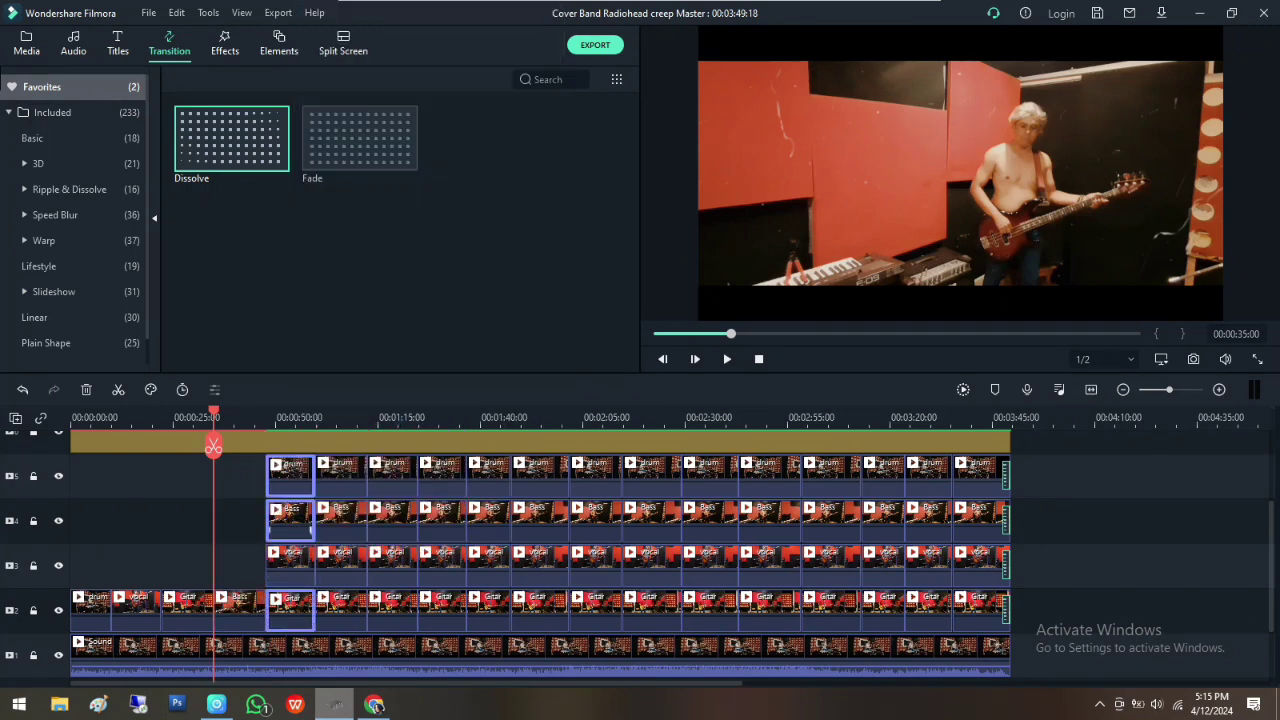
pyautogui.moveTo(291, 566); pyautogui.dragTo(291, 608)
# Play back the edit from about 20 seconds through the Gitar, Bass, vocal and following drum shots
pyautogui.click(153, 417)
pyautogui.press('space')
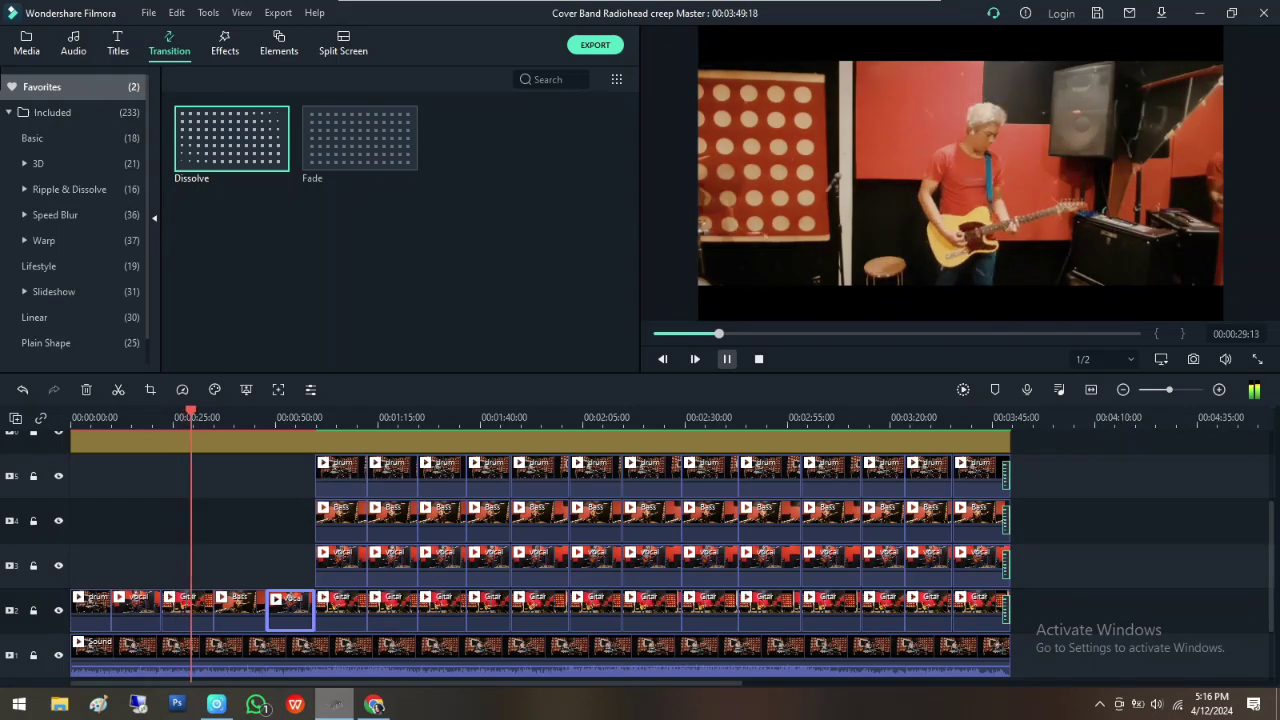
pyautogui.scroll(2, 640, 550)
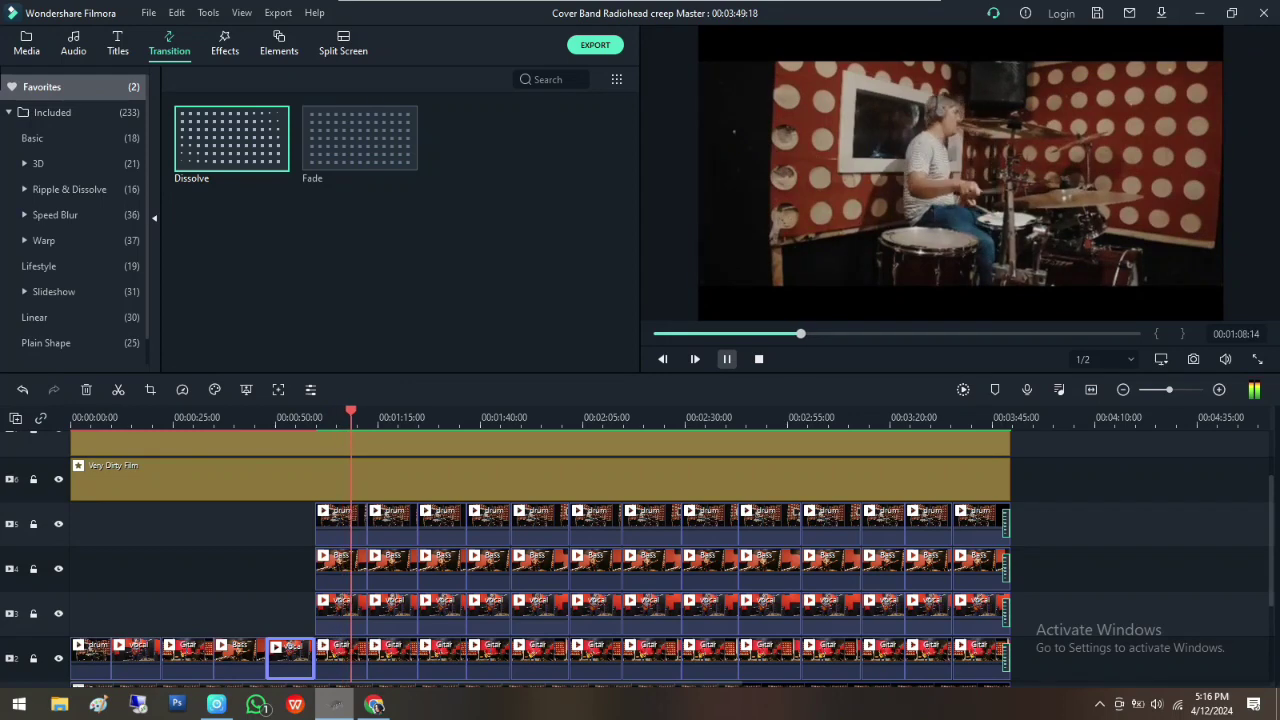
pyautogui.click(727, 359)
# Delete the sixth Bass, vocal and Gitar segments and move the sixth drum segment into the gap on the Gitar track
pyautogui.click(343, 570)
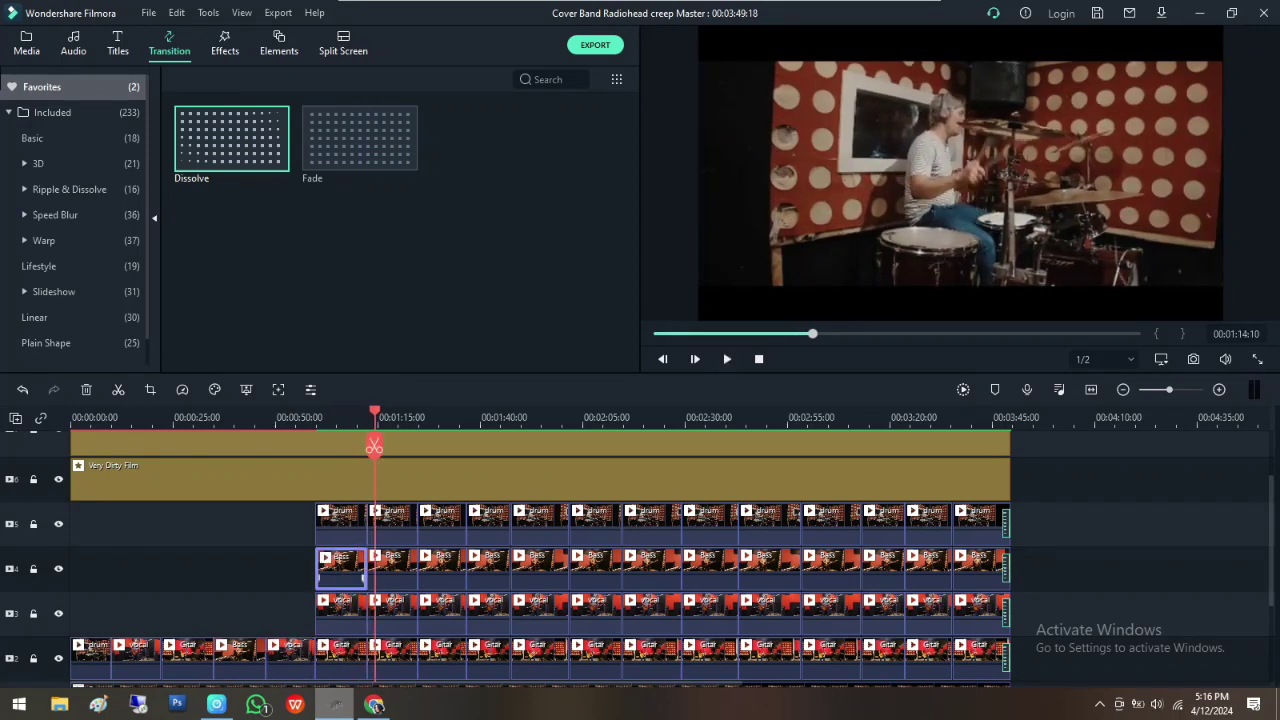
pyautogui.keyDown('ctrl'); pyautogui.click(343, 615); pyautogui.keyUp('ctrl')
pyautogui.keyDown('ctrl'); pyautogui.click(343, 660); pyautogui.keyUp('ctrl')
pyautogui.press('Delete')
pyautogui.moveTo(345, 526); pyautogui.dragTo(347, 660)
# Play back the newly placed drum shot from about 1:07 up to the cut that follows it
pyautogui.click(347, 660)
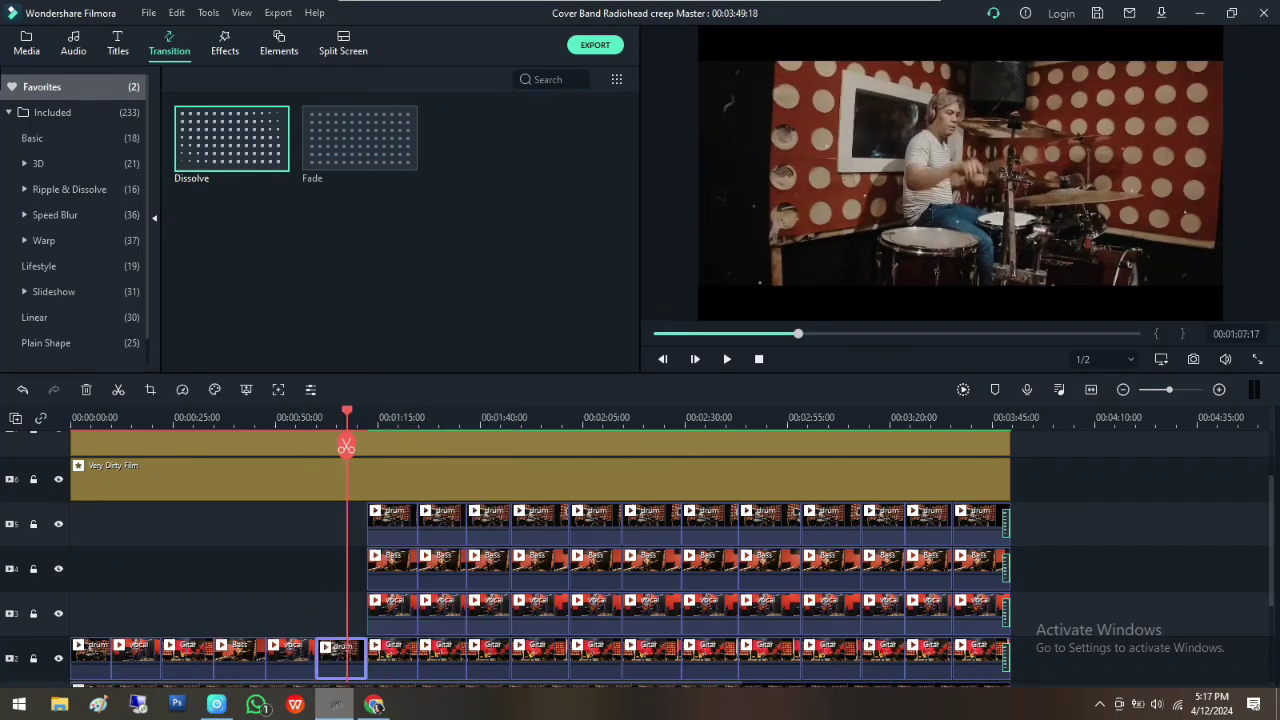
pyautogui.press('space')
pyautogui.press('space')
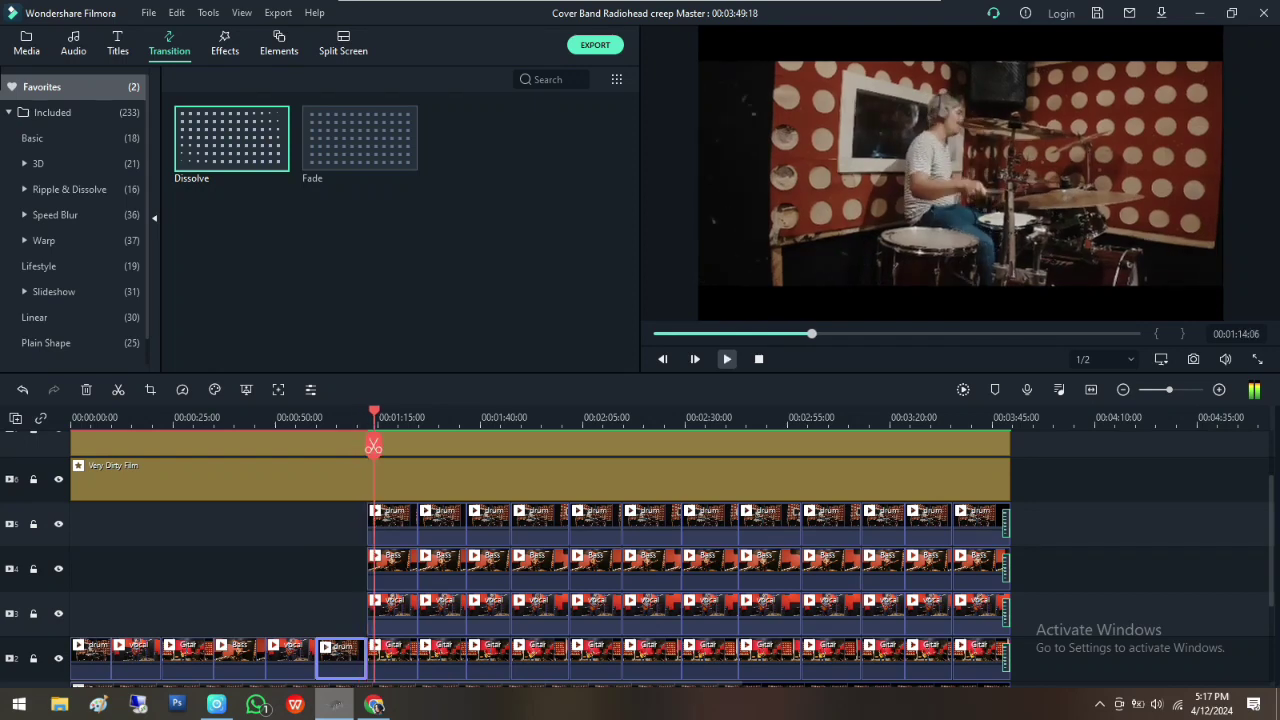
# Delete the seventh drum, Bass and vocal segments, keeping the Gitar segment as the shot starting at about 1:12
pyautogui.click(391, 525)
pyautogui.keyDown('ctrl'); pyautogui.click(391, 569); pyautogui.keyUp('ctrl')
pyautogui.keyDown('ctrl'); pyautogui.click(391, 603); pyautogui.keyUp('ctrl')
pyautogui.rightClick(391, 601)
pyautogui.click(434, 118)
# Play back the edit from about 1:08 through the seventh Gitar shot up to the next cut
pyautogui.click(351, 417)
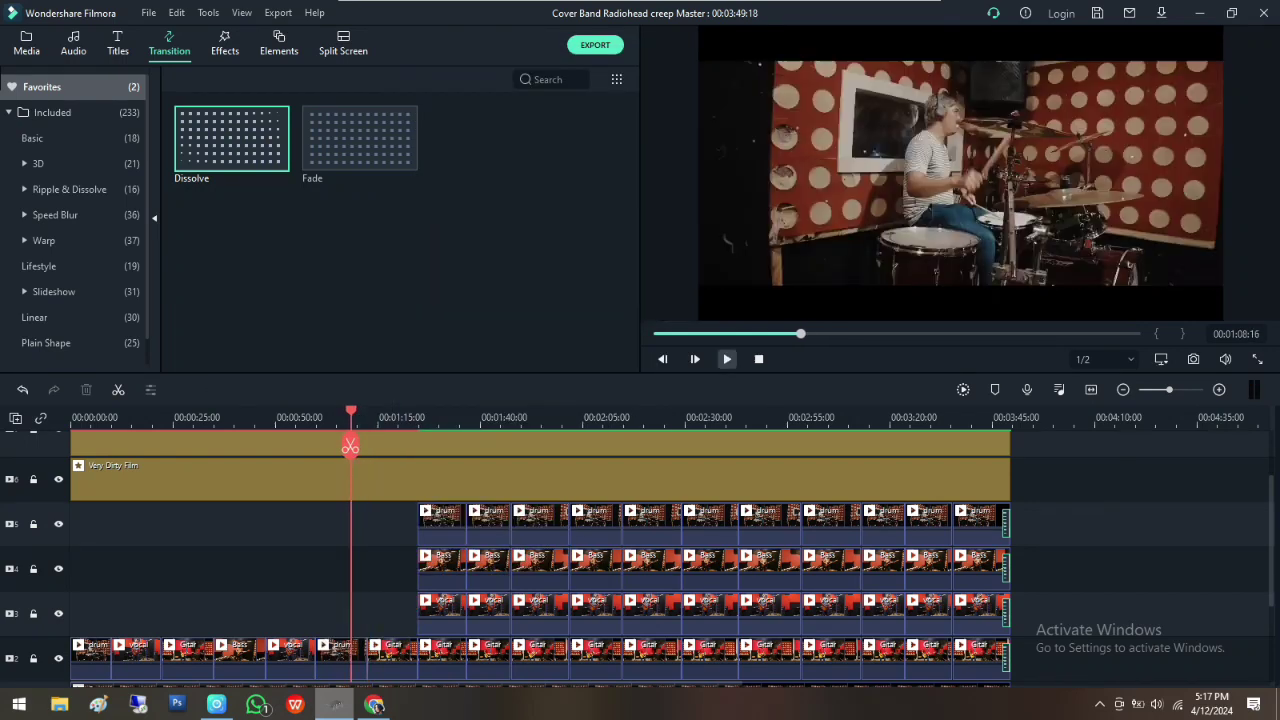
pyautogui.click(727, 359)
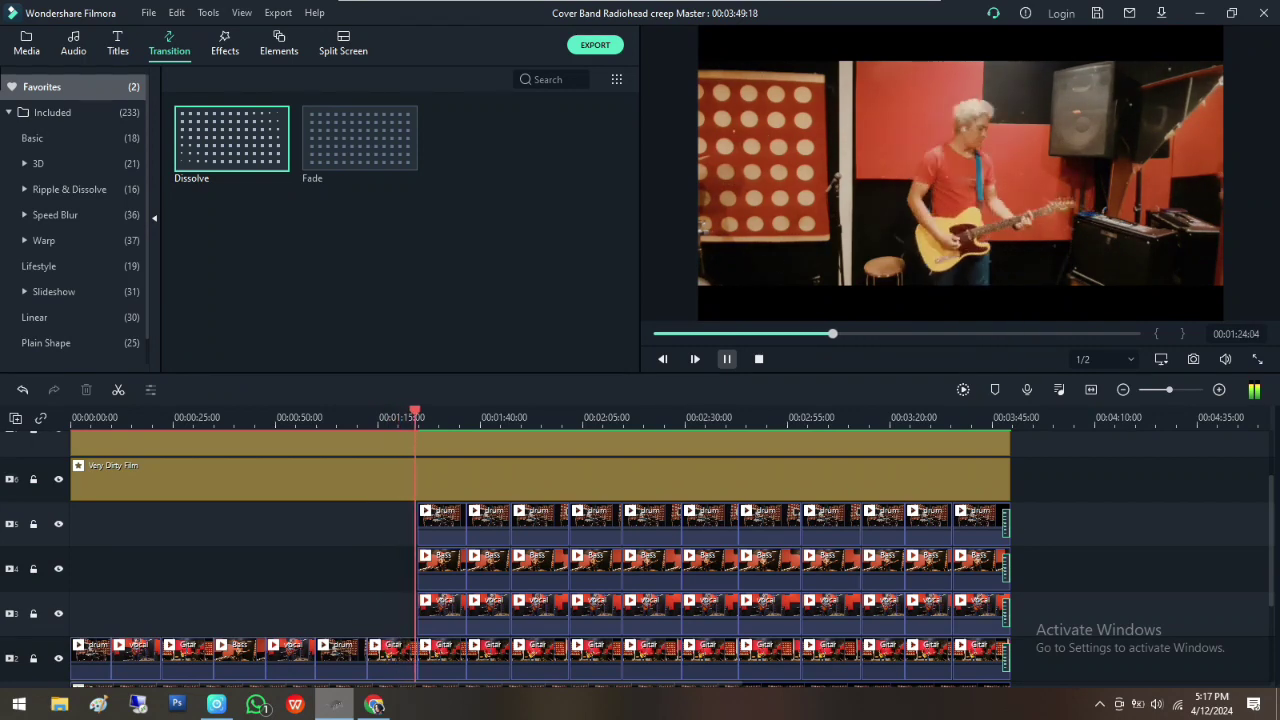
pyautogui.press('space')
# Delete the eighth drum, Bass and Gitar segments and move the eighth vocal segment into the gap on the Gitar track
pyautogui.rightClick(462, 578)
pyautogui.click(500, 171)
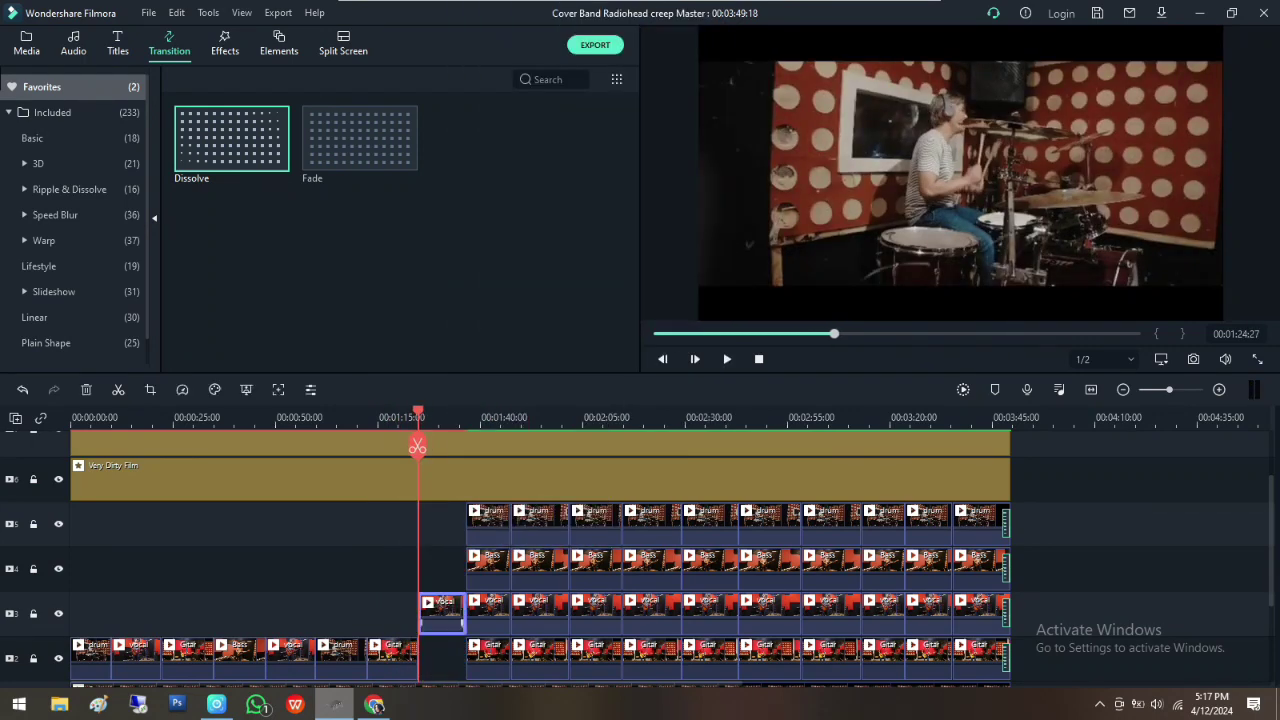
pyautogui.click(727, 358)
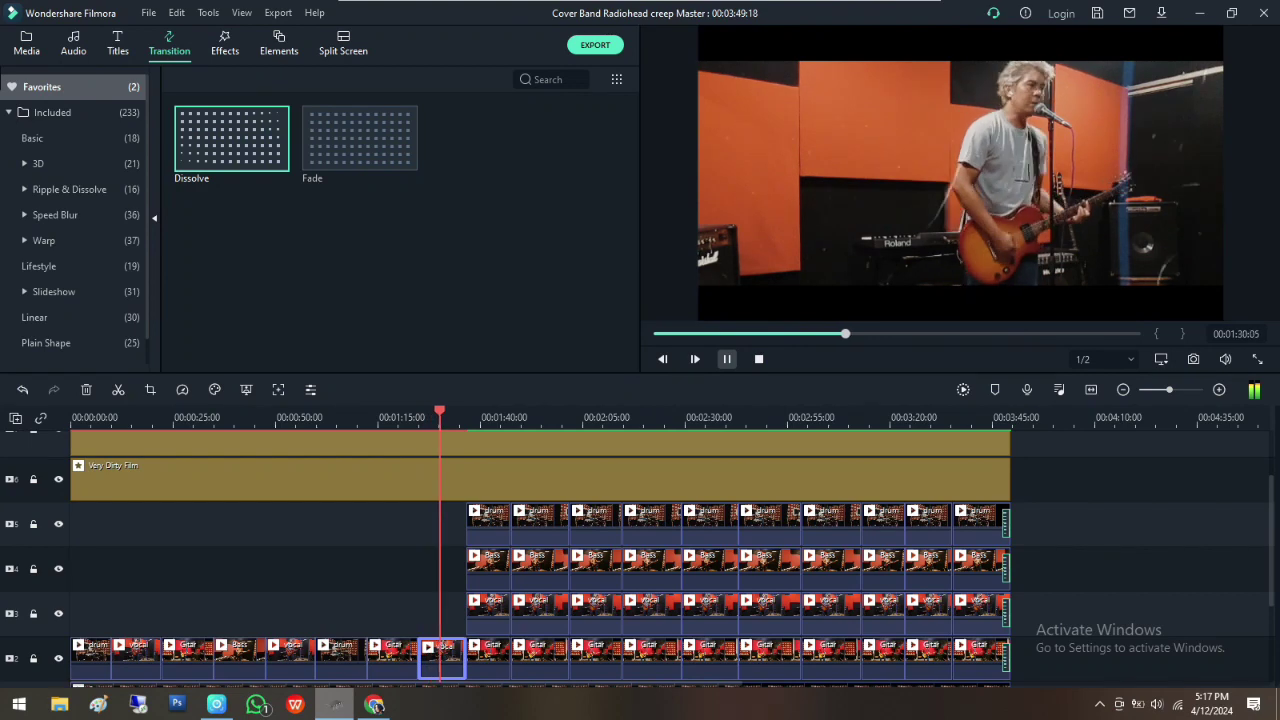
pyautogui.press('space')
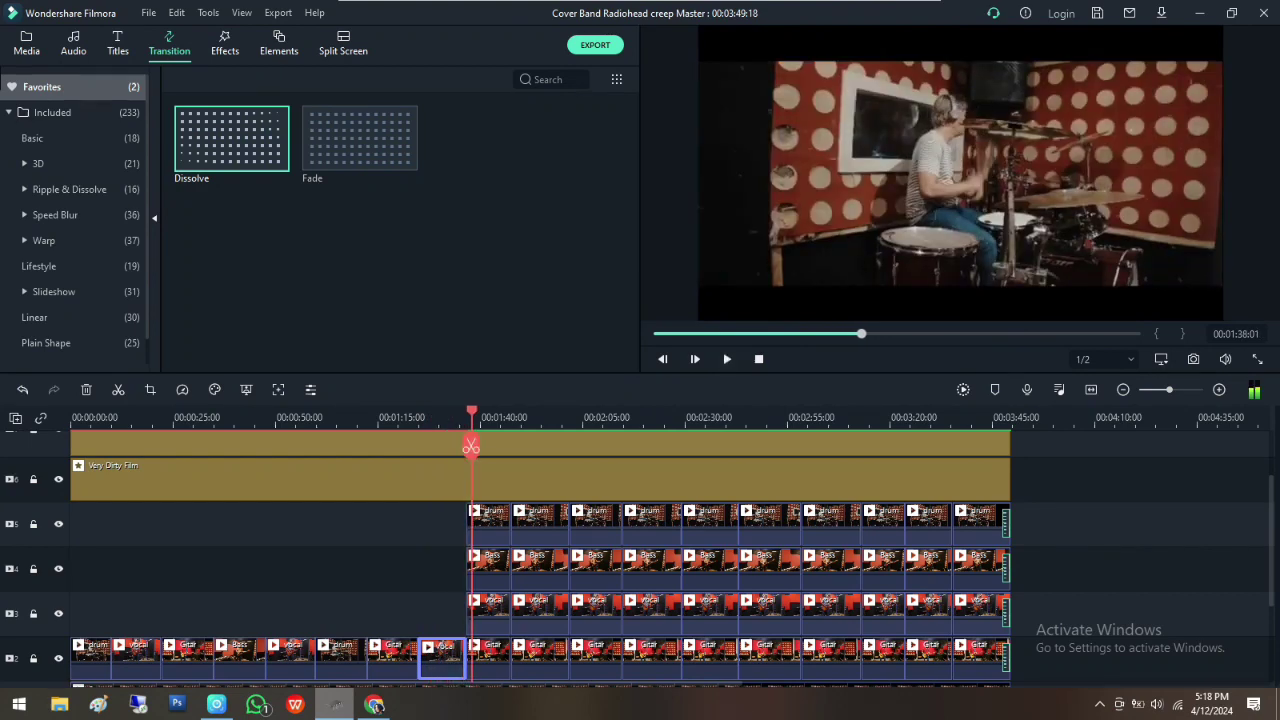
pyautogui.click(490, 565)
pyautogui.rightClick(490, 556)
pyautogui.click(530, 74)
pyautogui.click(727, 358)
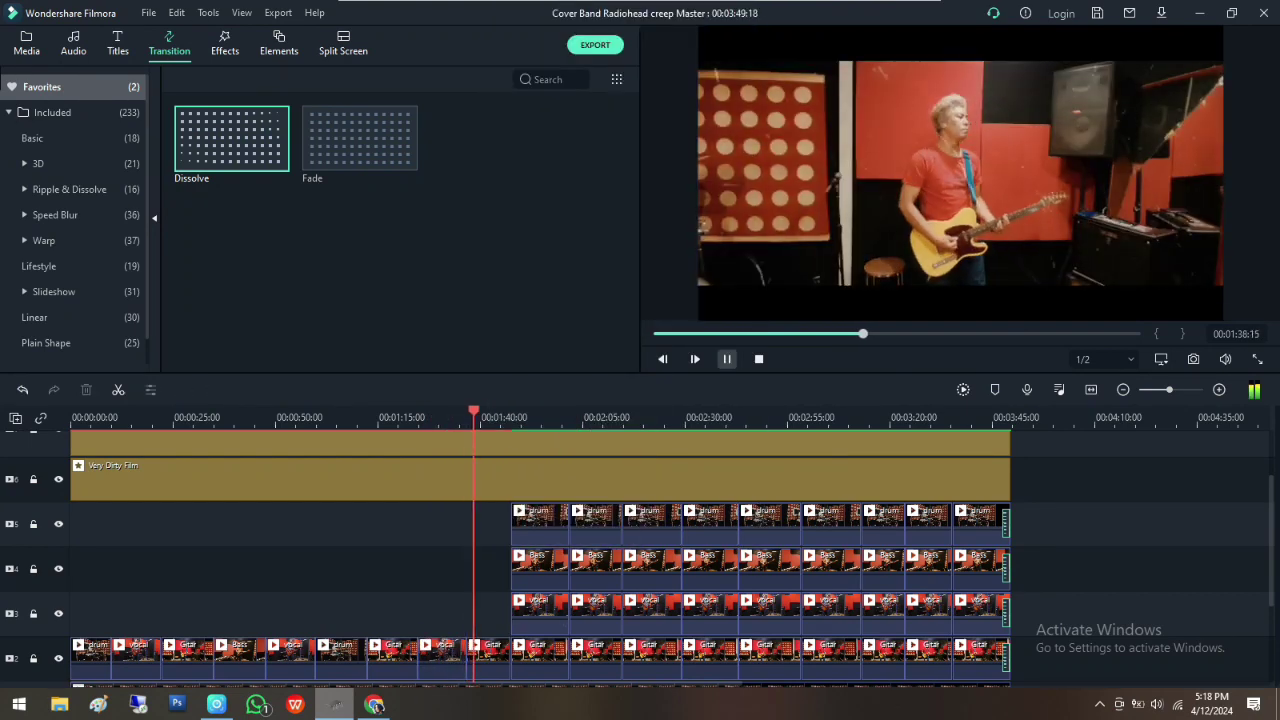
pyautogui.hotkey('ctrl', 'z')
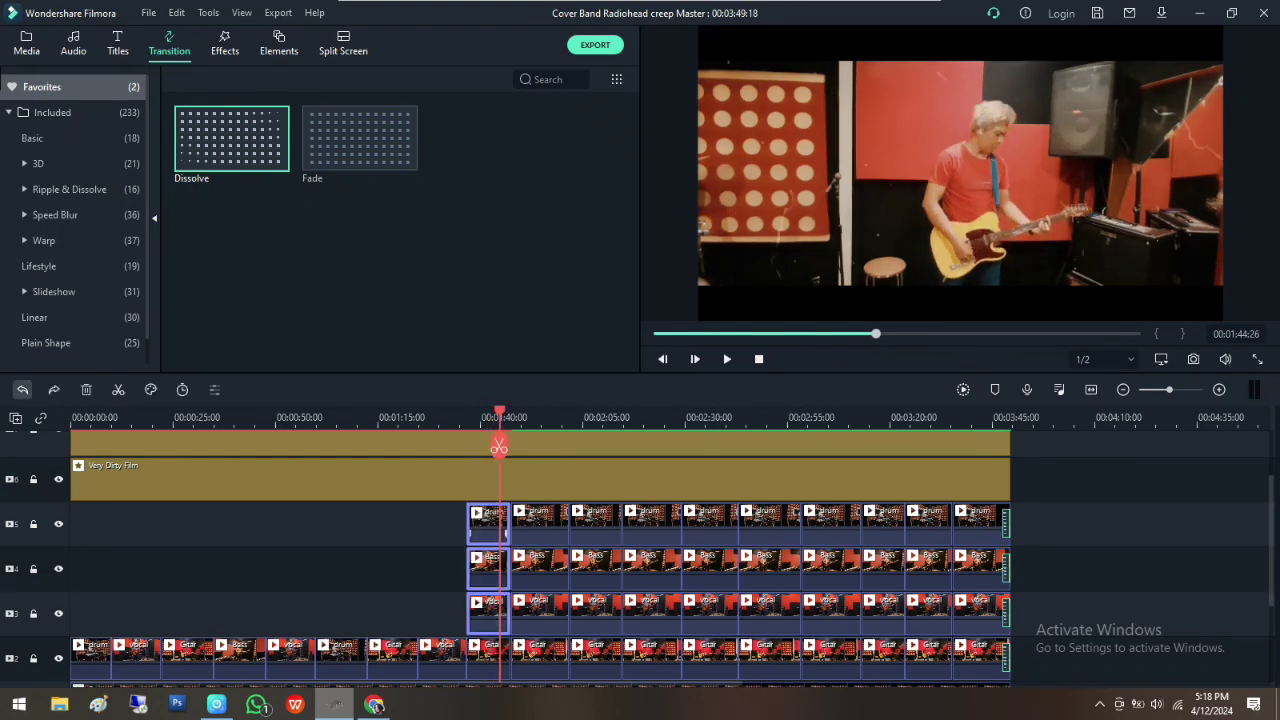
pyautogui.click(440, 614)
# Delete the ninth drum, vocal and Gitar segments and move the ninth Bass segment into the gap on the Gitar track
pyautogui.click(488, 526)
pyautogui.keyDown('ctrl'); pyautogui.click(488, 614); pyautogui.keyUp('ctrl')
pyautogui.keyDown('ctrl'); pyautogui.click(490, 656); pyautogui.keyUp('ctrl')
pyautogui.rightClick(496, 656)
pyautogui.click(532, 174)
pyautogui.moveTo(488, 568); pyautogui.dragTo(488, 658)
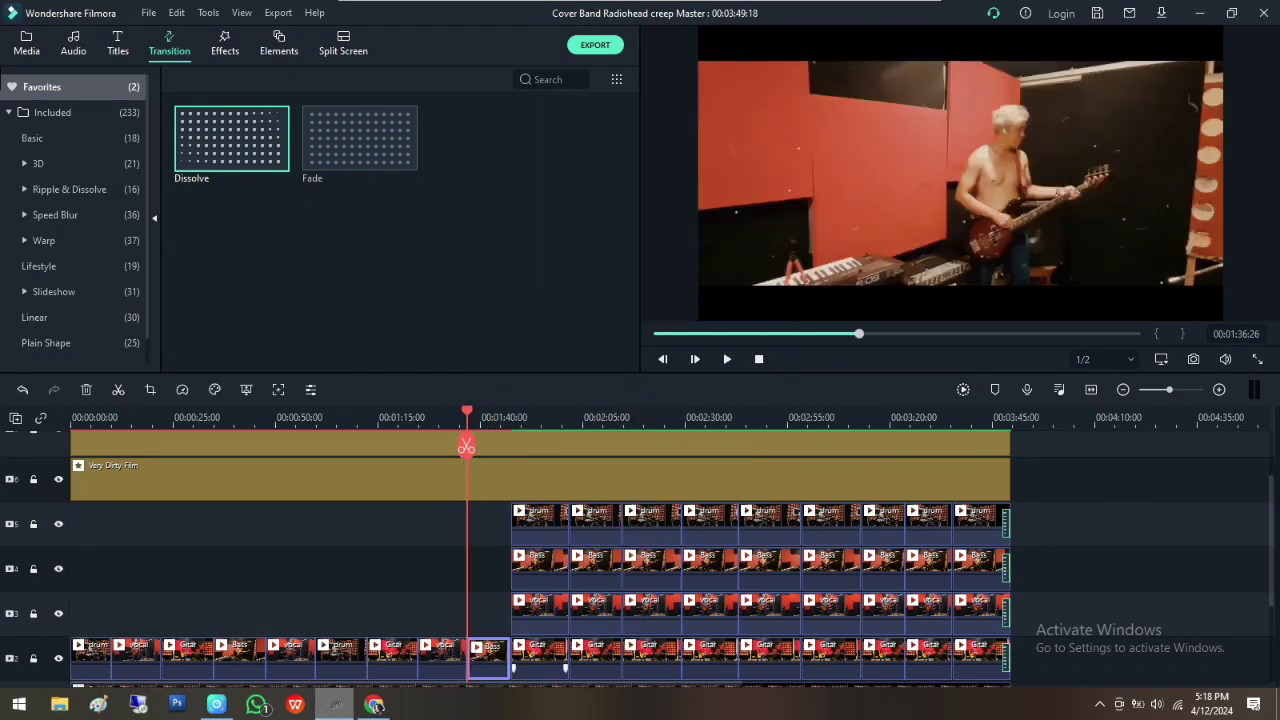
# Delete the tenth vocal, Bass and drum segments, keeping the tenth Gitar segment as the shot
pyautogui.click(540, 614)
pyautogui.keyDown('ctrl'); pyautogui.click(540, 568); pyautogui.keyUp('ctrl')
pyautogui.keyDown('ctrl'); pyautogui.click(540, 526); pyautogui.keyUp('ctrl')
pyautogui.rightClick(543, 552)
pyautogui.click(584, 74)
# Play back the newly placed Bass shot and the following Gitar shot past the cut at about 2:02
pyautogui.click(475, 570)
pyautogui.press('space')
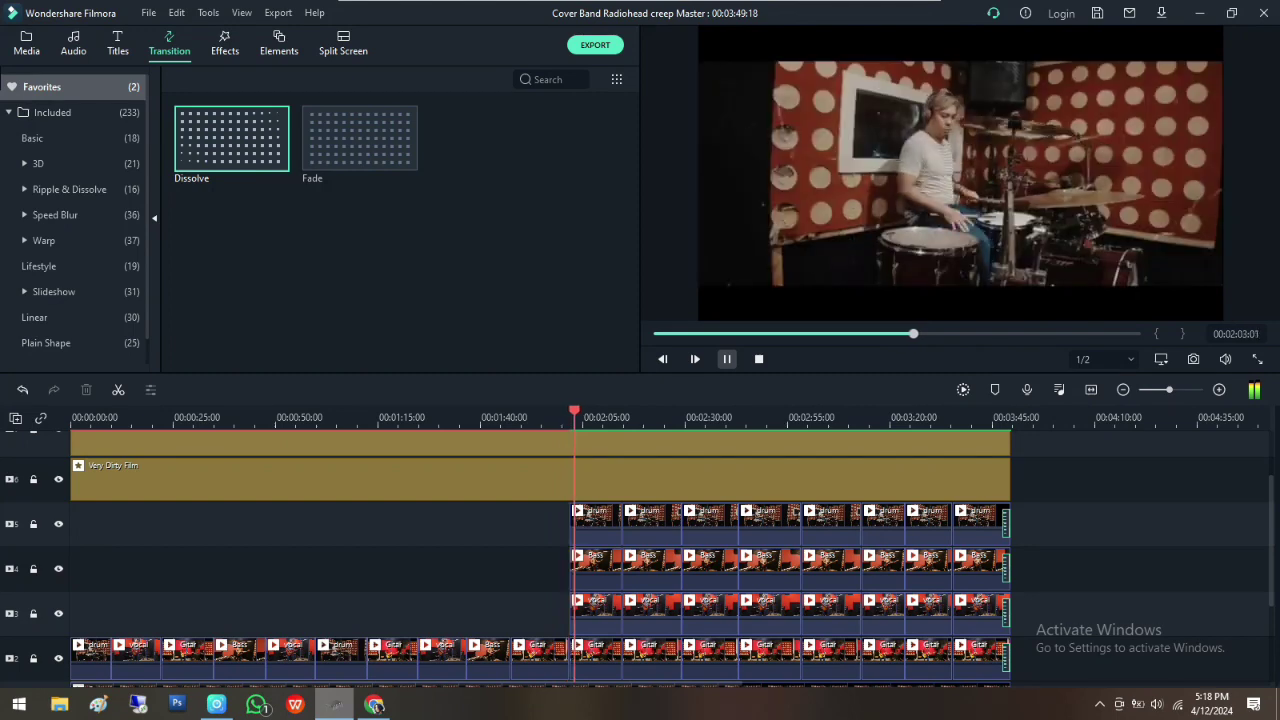
pyautogui.press('space')
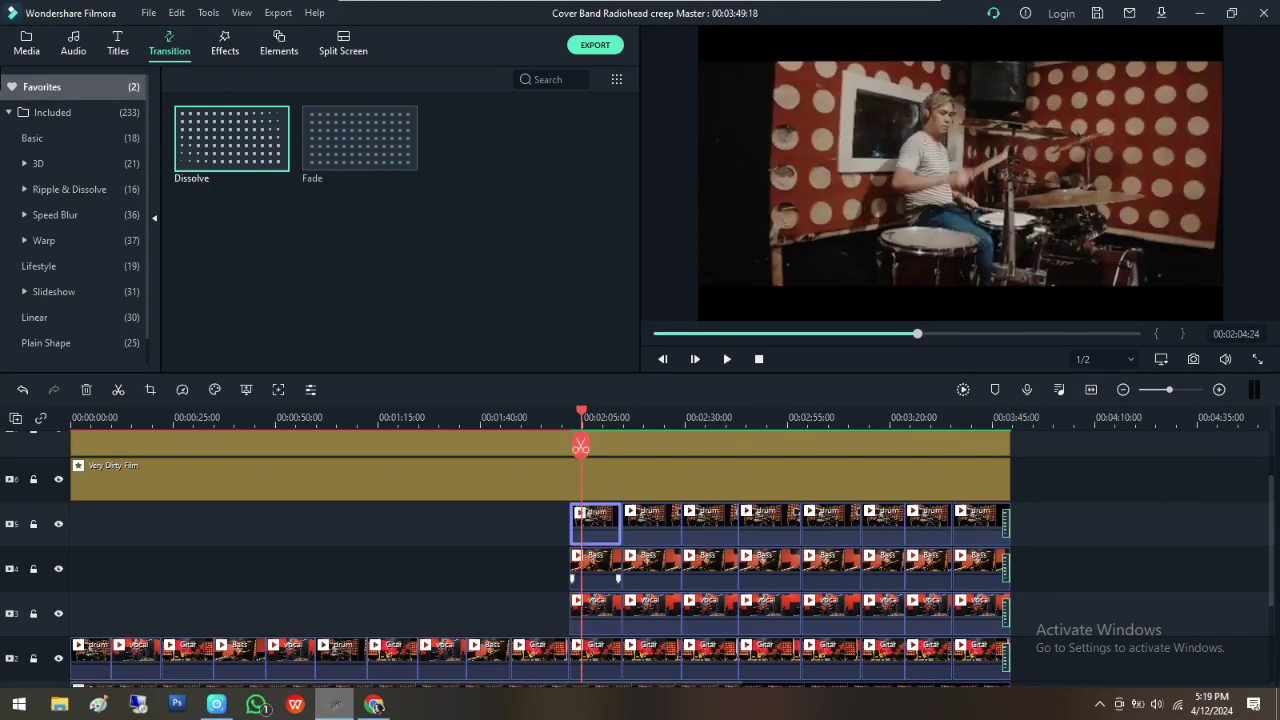
# Delete the eleventh drum and Bass segments, keeping the vocal and Gitar segments below them
pyautogui.keyDown('ctrl'); pyautogui.click(606, 558); pyautogui.keyUp('ctrl')
pyautogui.rightClick(606, 557)
pyautogui.click(640, 78)
# Split the eleventh vocal and Gitar segments at 2:07:22 and delete the first half of the vocal segment
pyautogui.click(593, 570)
pyautogui.click(597, 618)
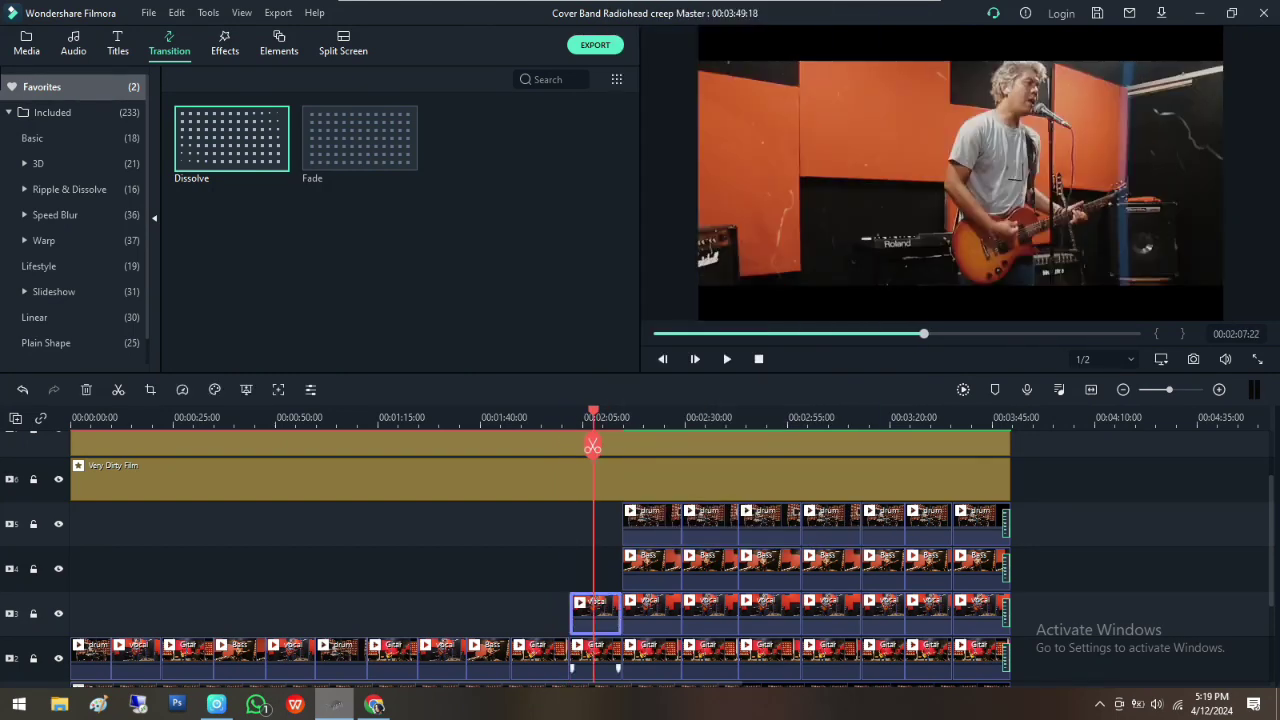
pyautogui.hotkey('ctrl', 'b')
pyautogui.rightClick(580, 614)
pyautogui.click(620, 108)
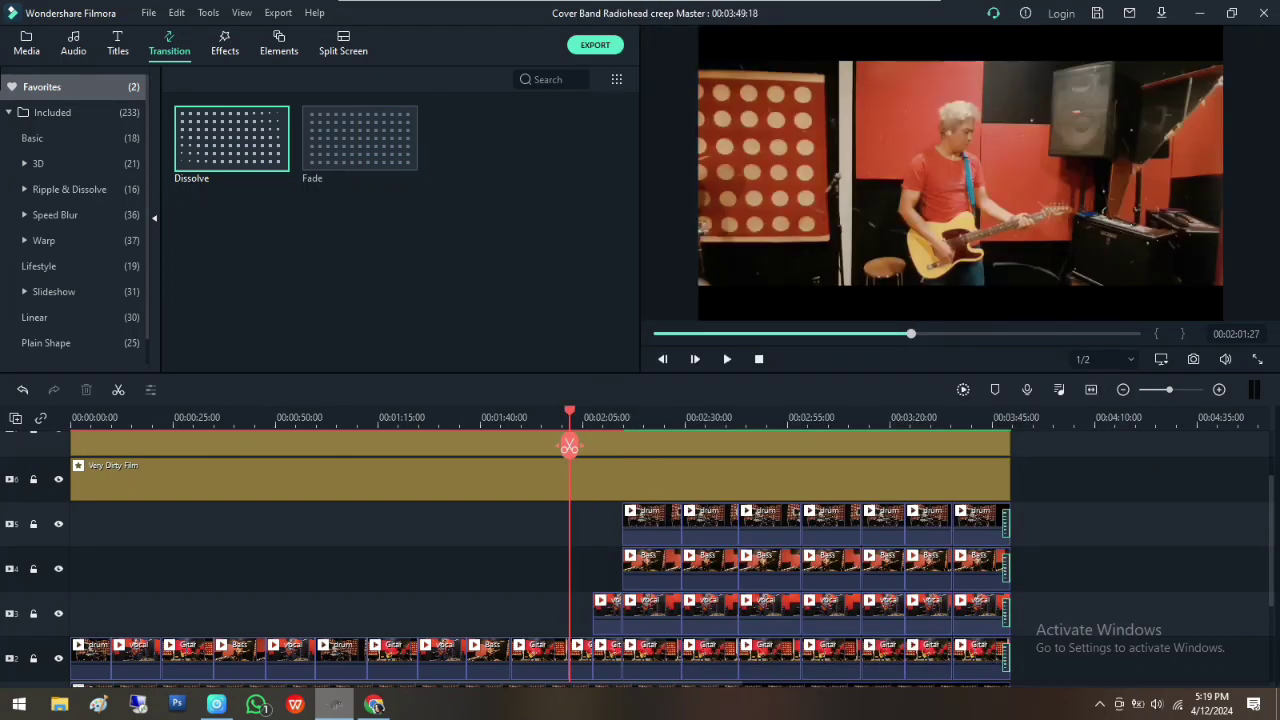
# Delete the second half of the split Gitar segment, fill the gap with the remaining vocal half, and play back the result
pyautogui.click(550, 418)
pyautogui.click(727, 359)
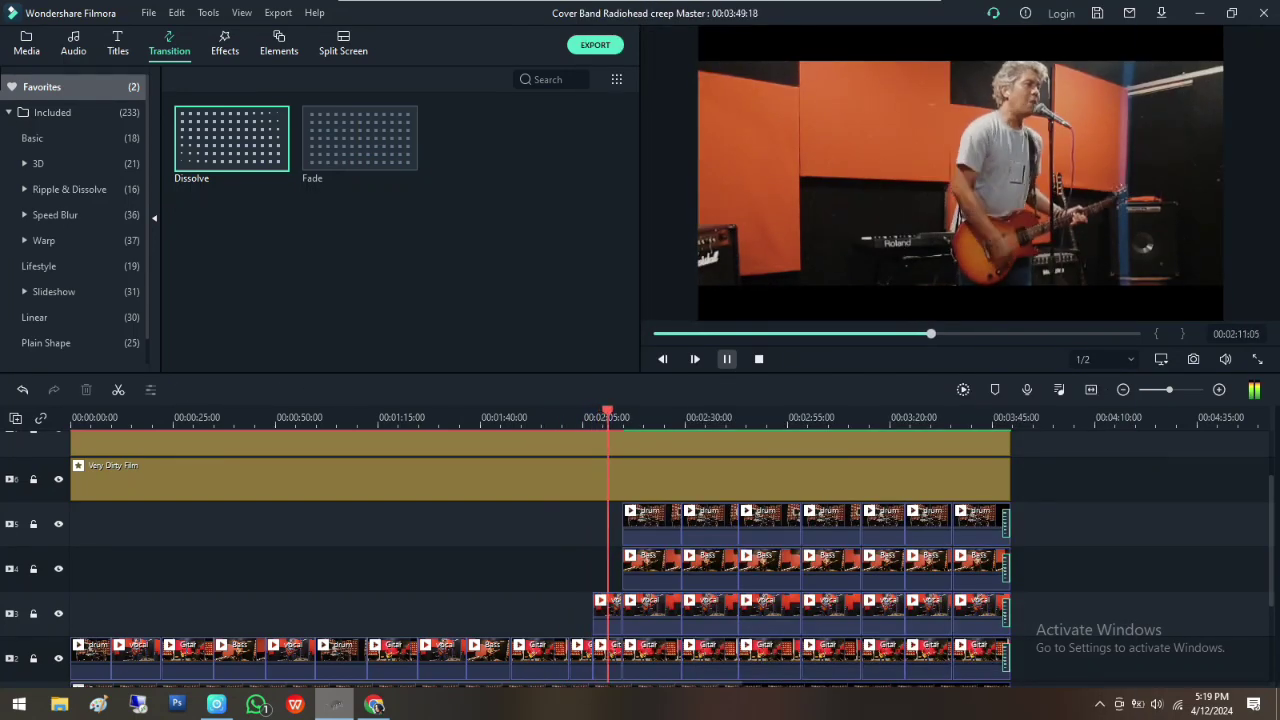
pyautogui.rightClick(617, 659)
pyautogui.click(643, 108)
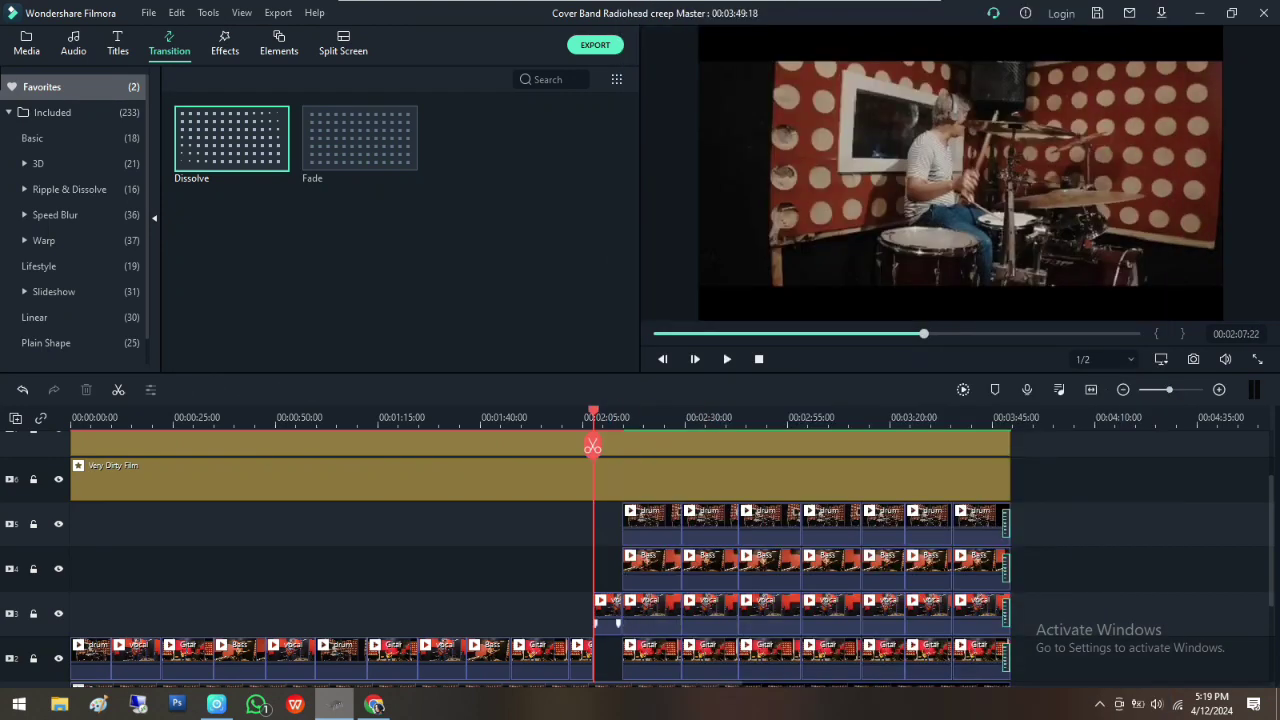
pyautogui.moveTo(607, 605); pyautogui.dragTo(607, 657)
pyautogui.click(727, 359)
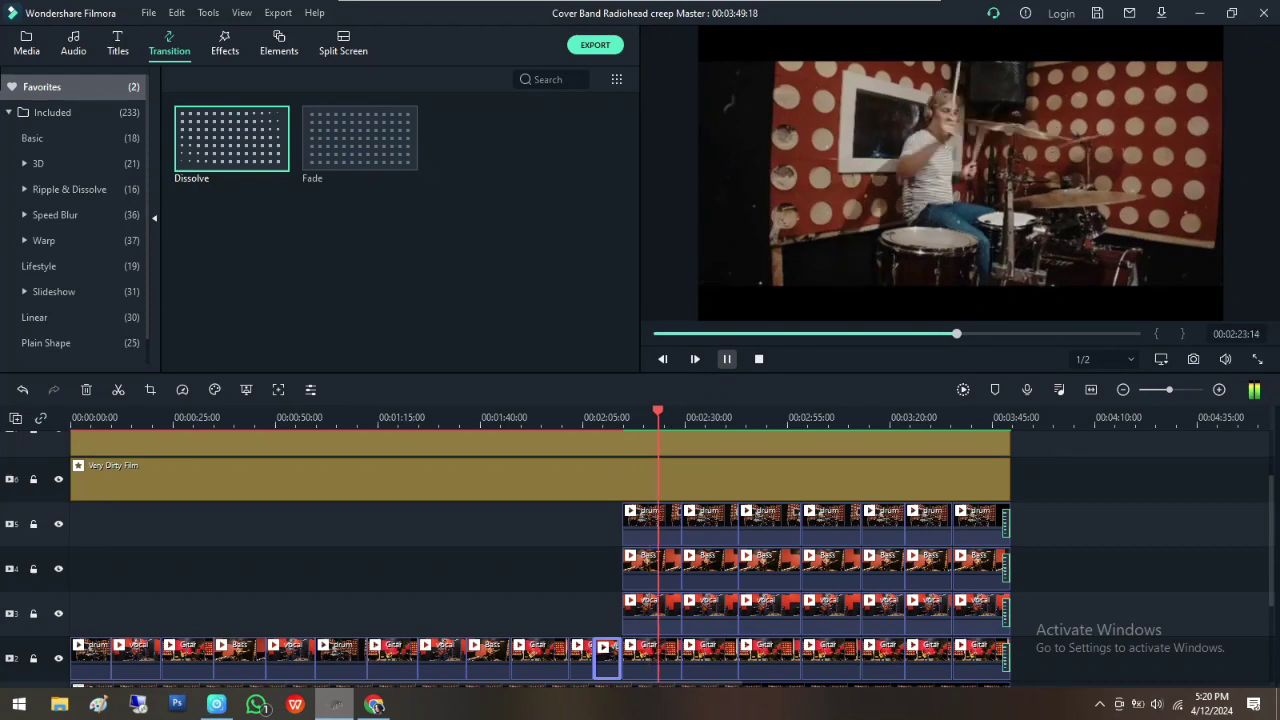
# Delete the Bass, vocal and Gitar segments starting at 2:14:23 and move the matching drum segment into the Gitar track gap
pyautogui.click(652, 570)
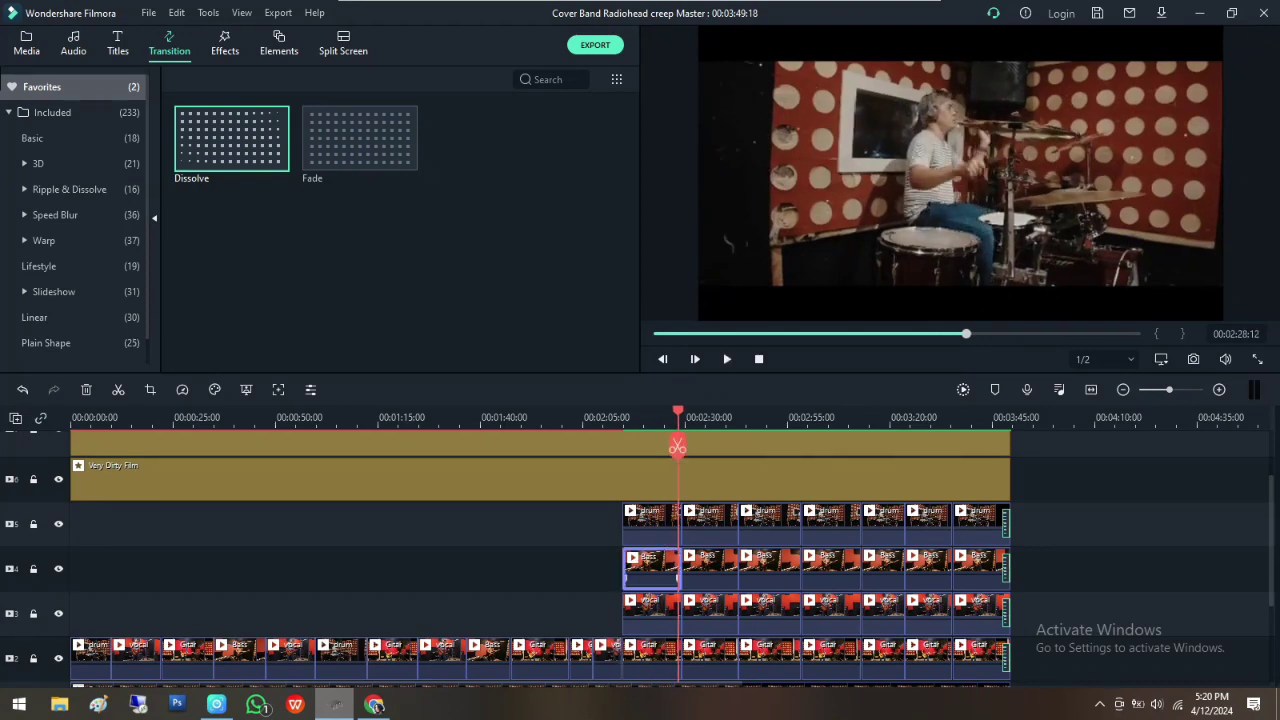
pyautogui.keyDown('ctrl'); pyautogui.click(652, 614); pyautogui.keyUp('ctrl')
pyautogui.keyDown('ctrl'); pyautogui.click(655, 657); pyautogui.keyUp('ctrl')
pyautogui.rightClick(656, 645)
pyautogui.click(698, 172)
pyautogui.moveTo(652, 524); pyautogui.dragTo(652, 657)
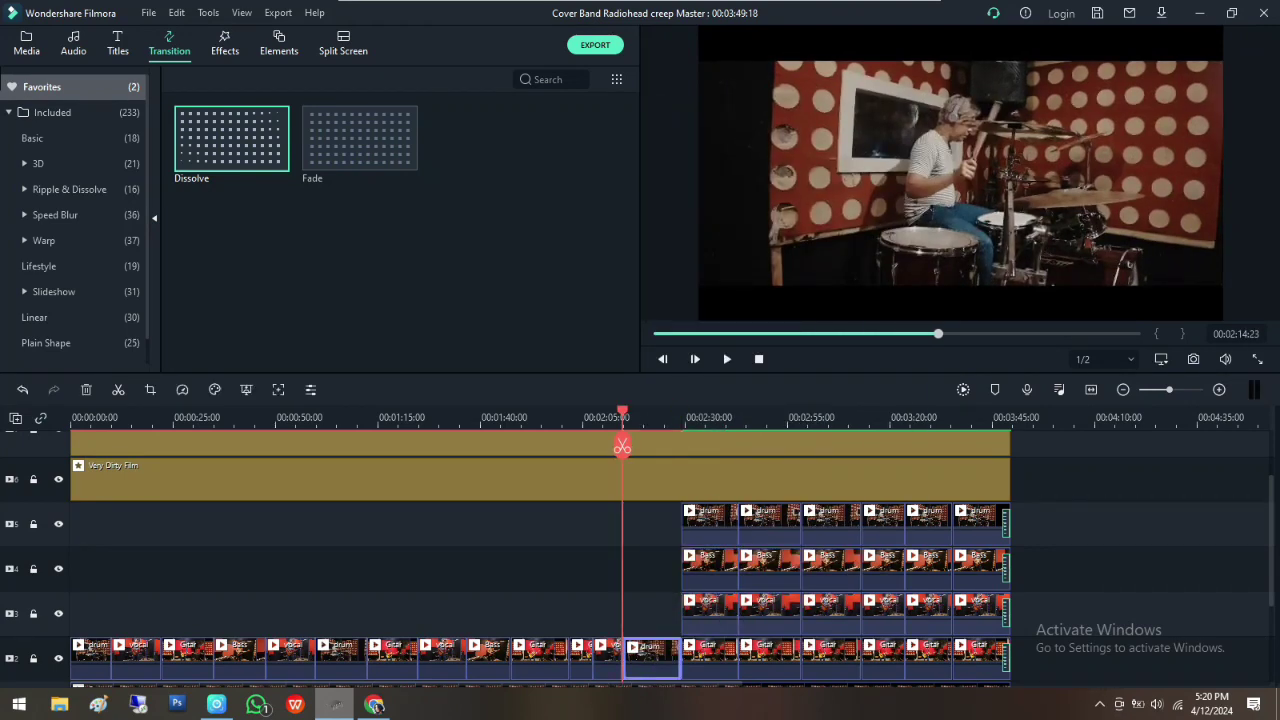
pyautogui.click(654, 418)
pyautogui.press('space')
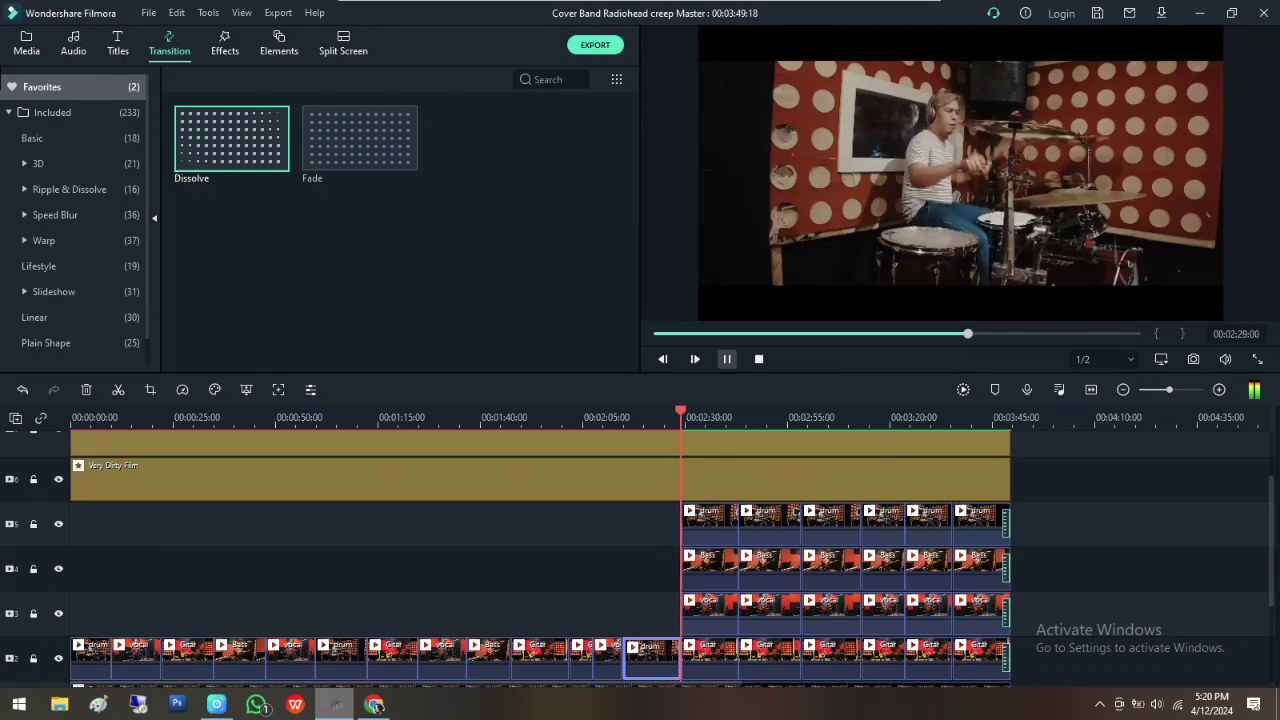
pyautogui.click(695, 447)
pyautogui.keyDown('ctrl'); pyautogui.click(714, 648); pyautogui.keyUp('ctrl')
pyautogui.rightClick(716, 645)
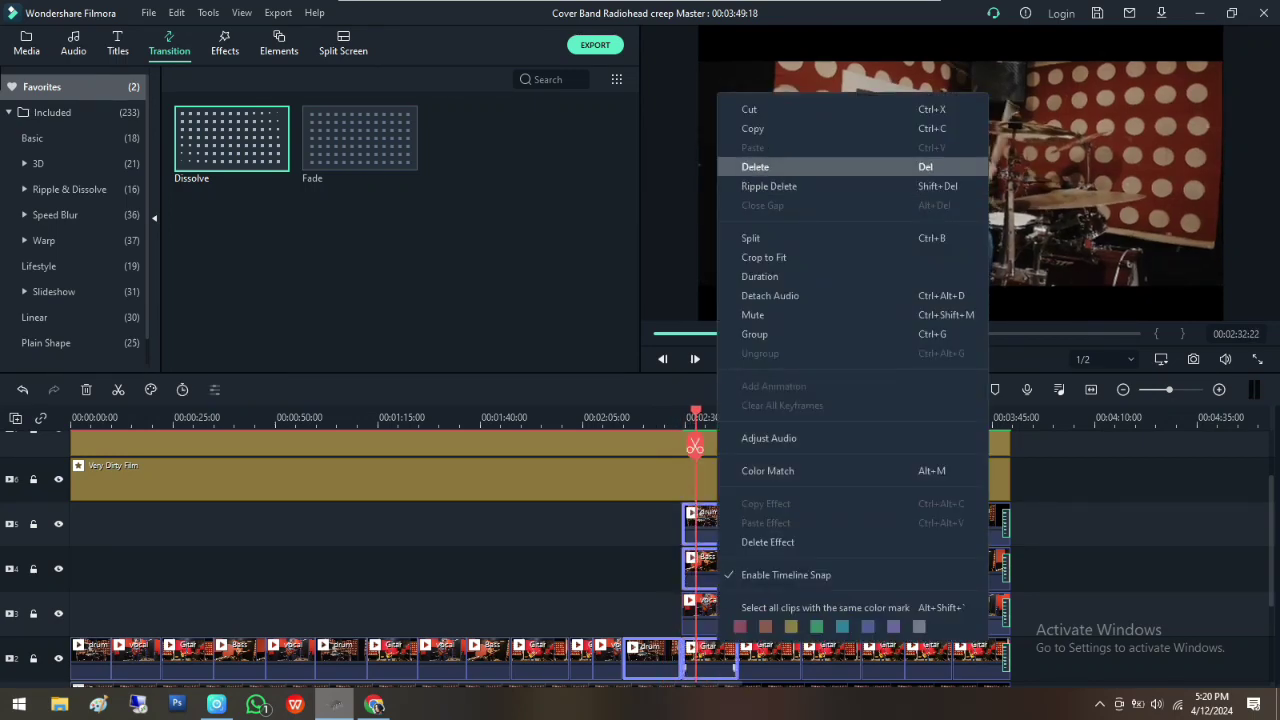
pyautogui.click(758, 186)
pyautogui.moveTo(950, 650); pyautogui.dragTo(657, 526)
pyautogui.moveTo(657, 526); pyautogui.dragTo(775, 528)
pyautogui.moveTo(595, 612); pyautogui.dragTo(652, 657)
pyautogui.click(640, 570)
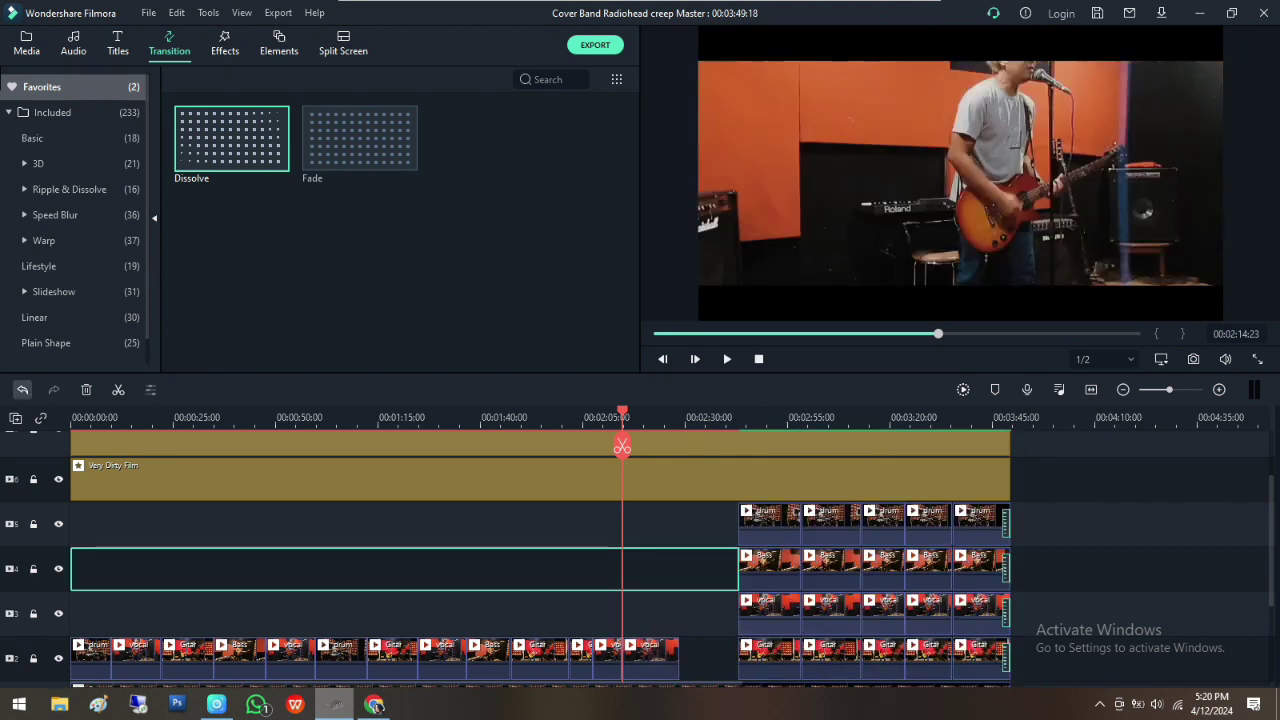
pyautogui.click(22, 390)
pyautogui.click(22, 390)
pyautogui.click(22, 390)
pyautogui.click(651, 569)
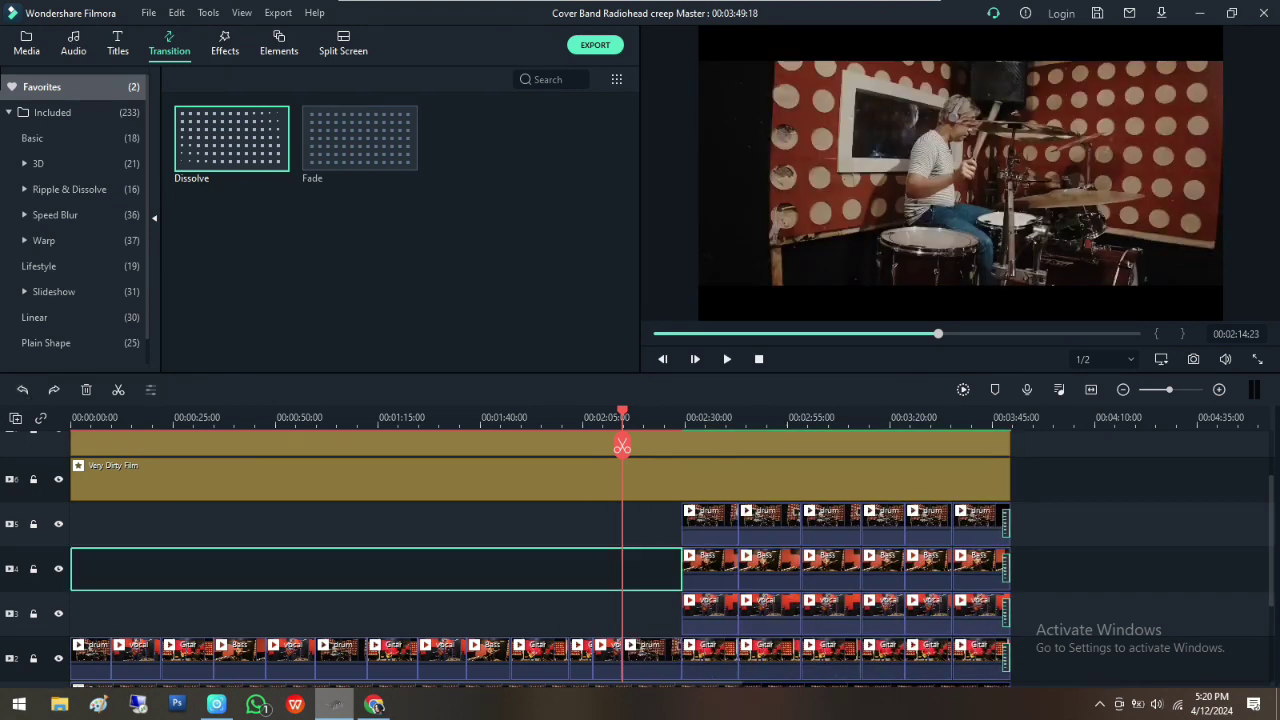
# Play back the edit from about 2:10 through the newly placed drum shot to about 2:28
pyautogui.click(604, 417)
pyautogui.press('space')
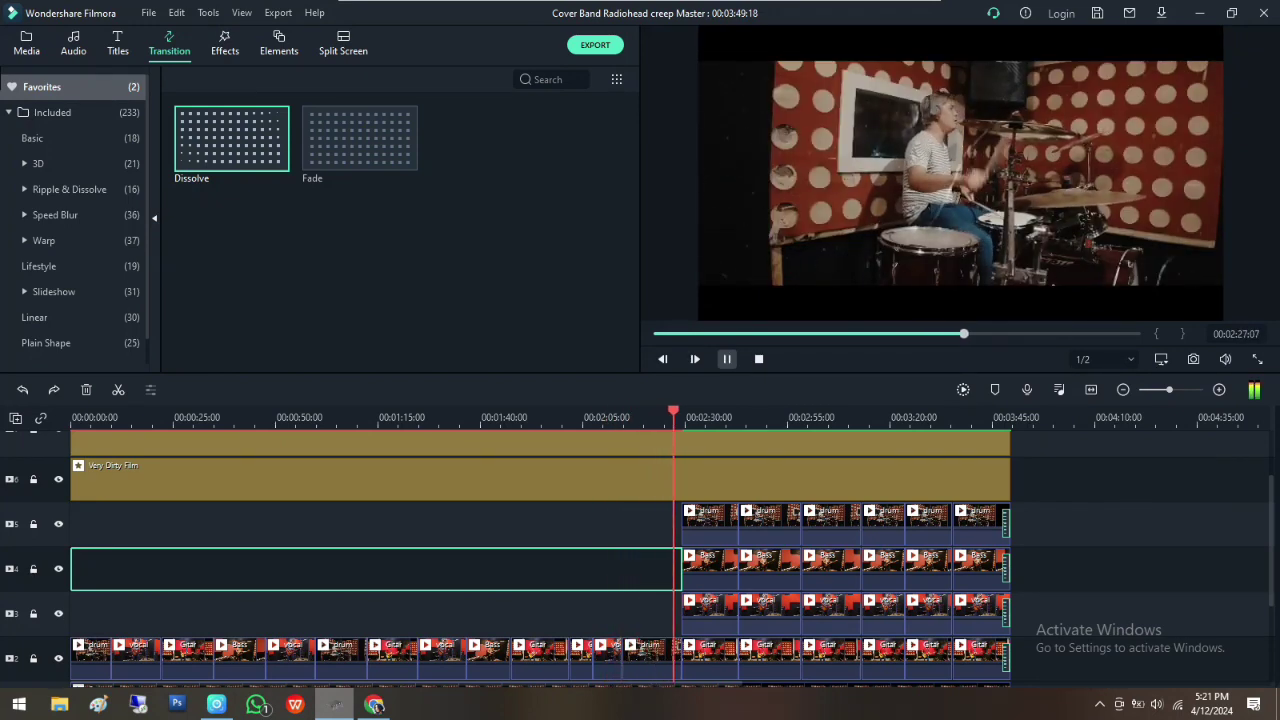
pyautogui.press('space')
# Delete the drum, Bass and Gitar segments starting at 2:29:09 and move the matching vocal segment into the Gitar track gap
pyautogui.click(710, 524)
pyautogui.keyDown('ctrl'); pyautogui.click(712, 562); pyautogui.keyUp('ctrl')
pyautogui.keyDown('ctrl'); pyautogui.click(716, 655); pyautogui.keyUp('ctrl')
pyautogui.rightClick(720, 655)
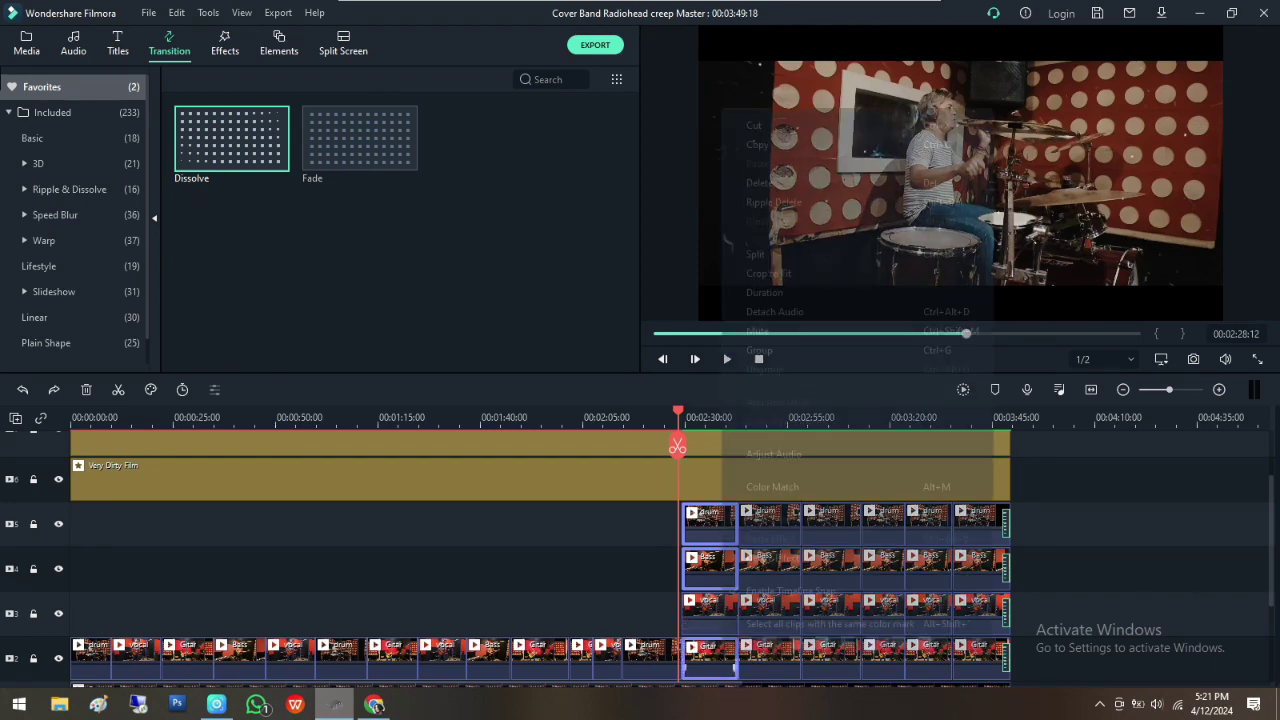
pyautogui.press('Delete')
pyautogui.moveTo(710, 614); pyautogui.dragTo(709, 658)
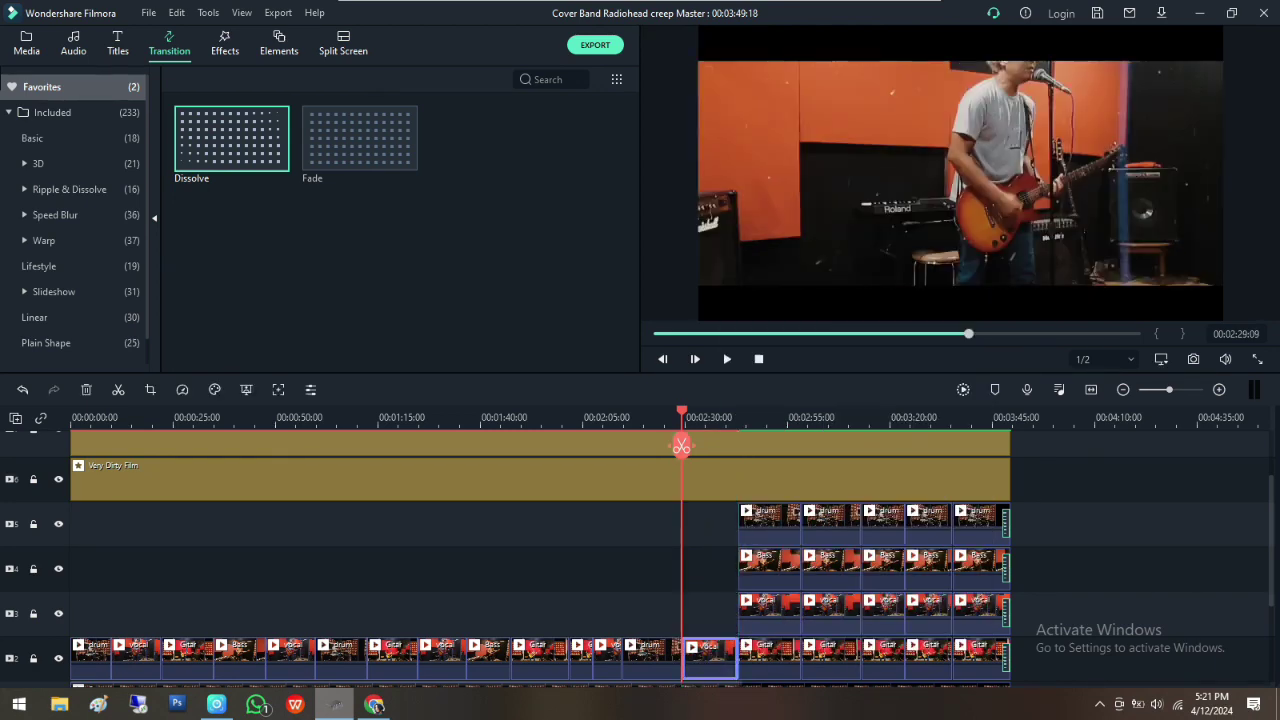
# Play back the cut into the newly placed vocal shot and pause at 2:32:22 to check its framing
pyautogui.click(673, 418)
pyautogui.click(727, 359)
pyautogui.click(727, 359)
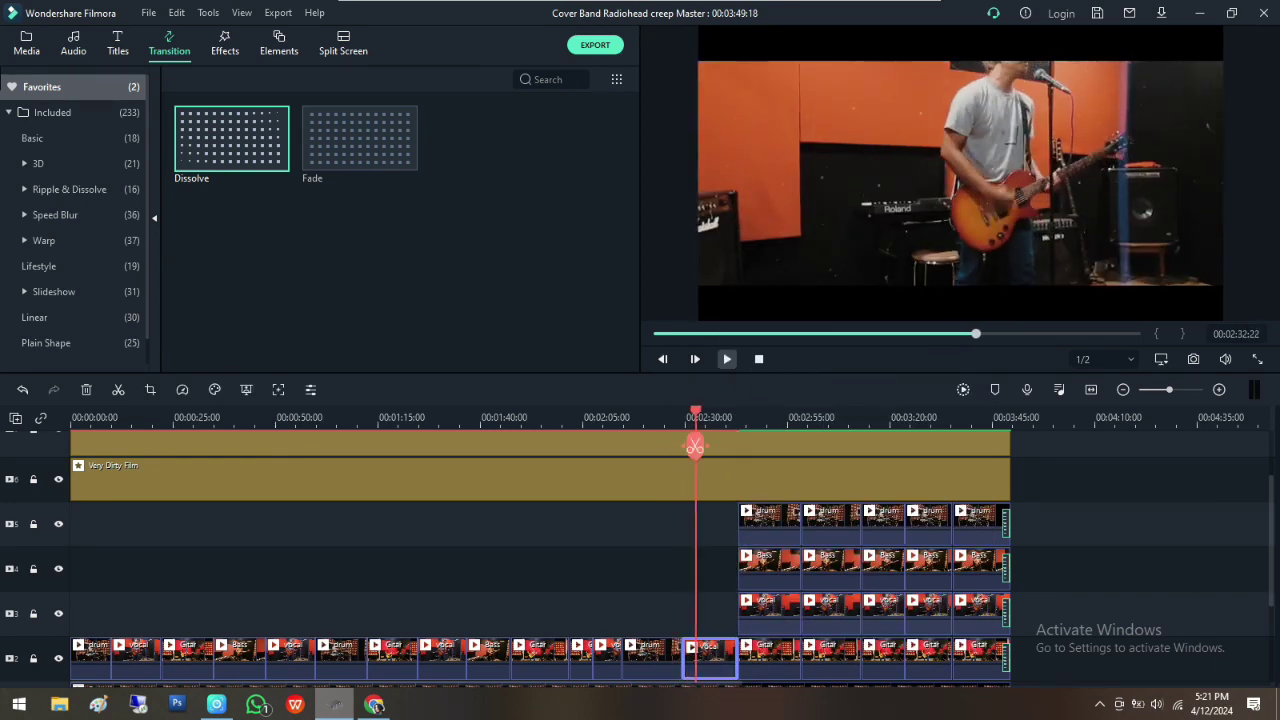
# Open the properties of the Very Dirty Film effect above the instrument clips
pyautogui.scroll(2, 710, 560)
pyautogui.scroll(-1, 710, 560)
pyautogui.scroll(1, 695, 446)
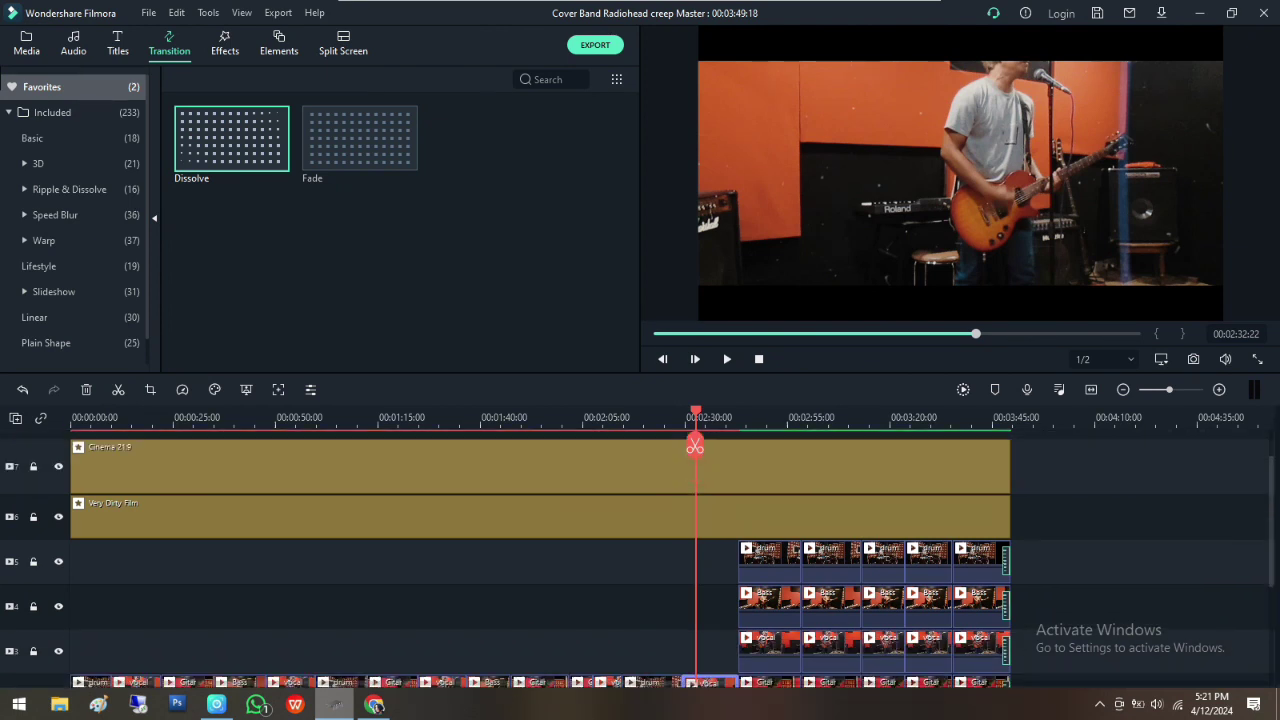
pyautogui.doubleClick(708, 518)
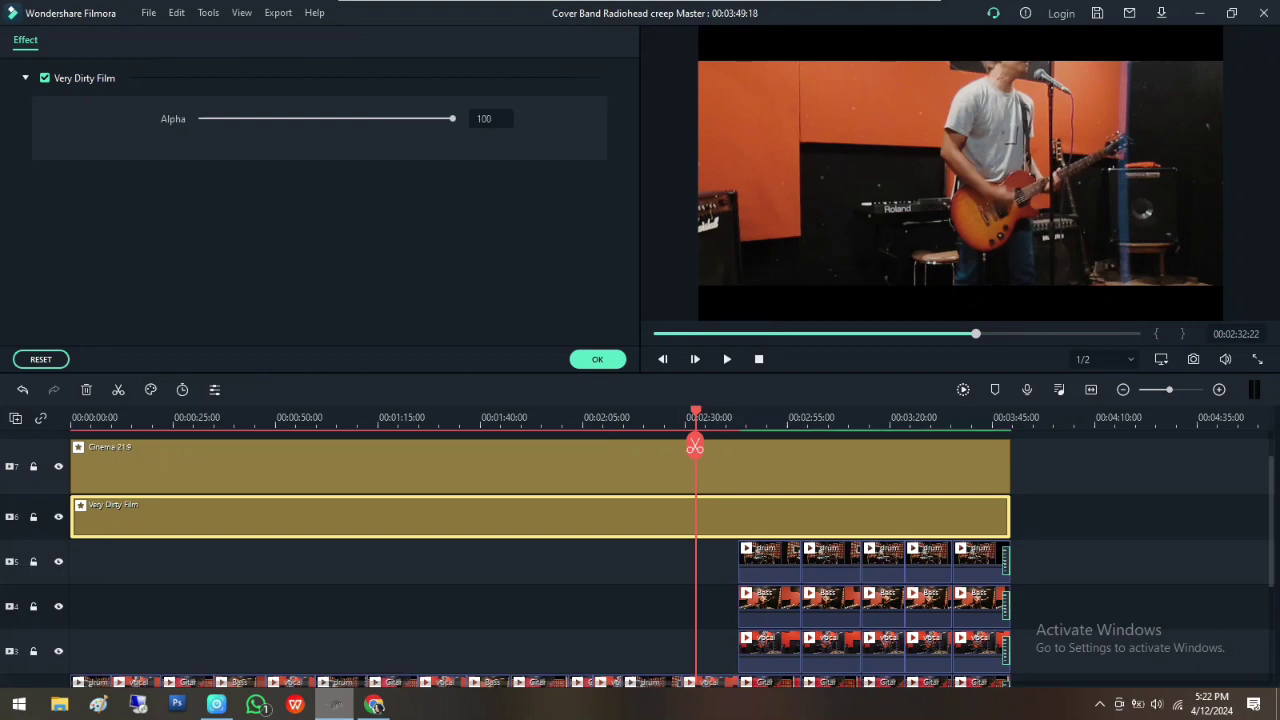
pyautogui.scroll(-1, 695, 446)
# Crop off the lower part of the newly placed vocal clip using a Custom ratio
pyautogui.click(710, 648)
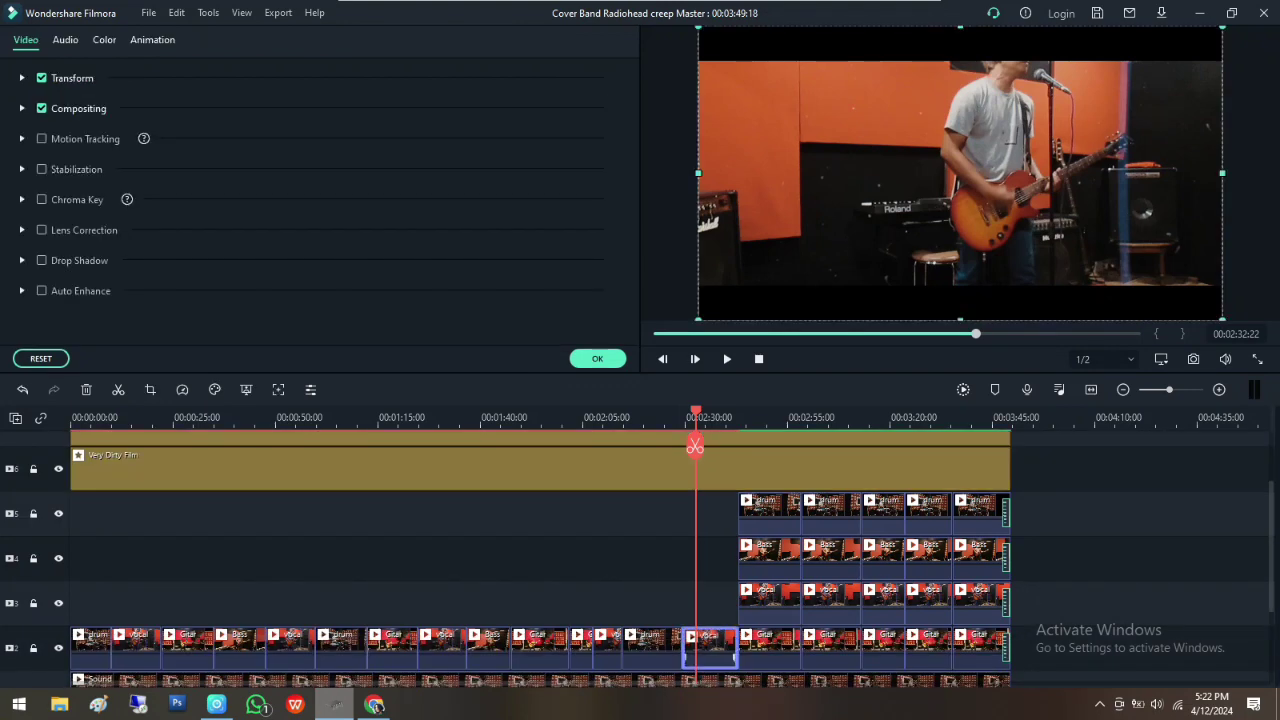
pyautogui.click(150, 389)
pyautogui.click(410, 506)
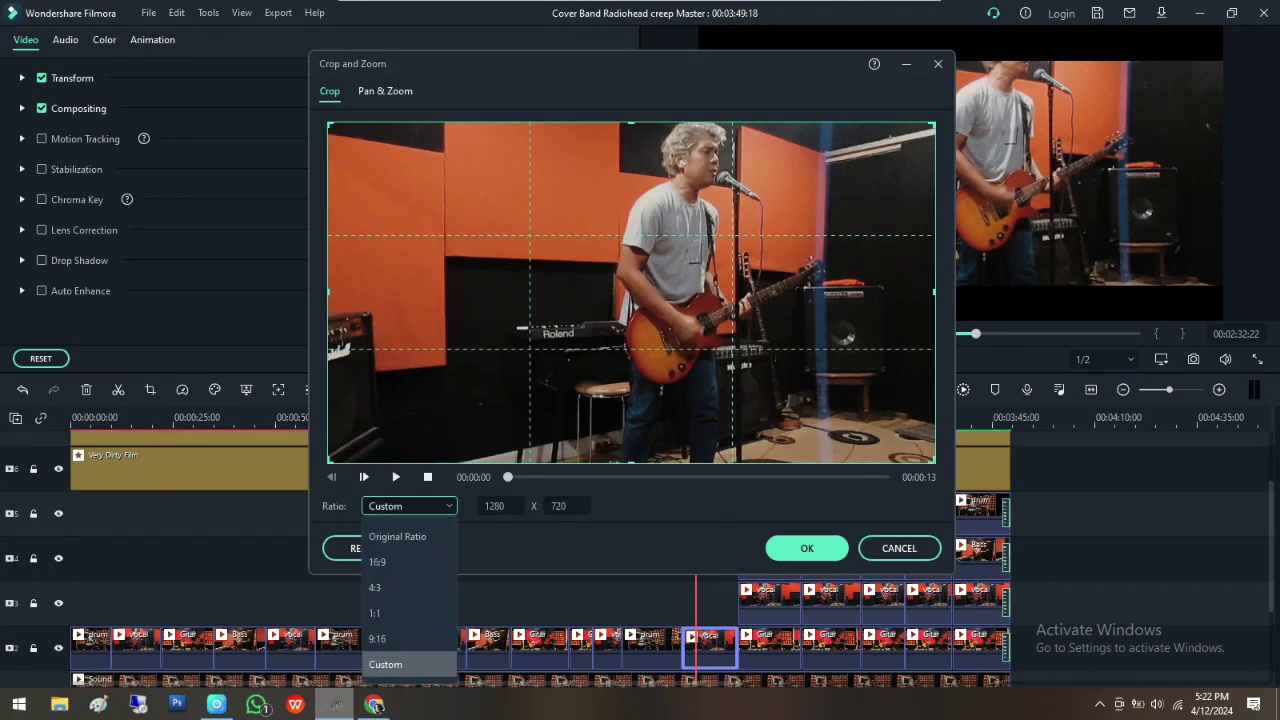
pyautogui.click(385, 664)
pyautogui.moveTo(631, 462); pyautogui.dragTo(631, 383)
pyautogui.click(807, 548)
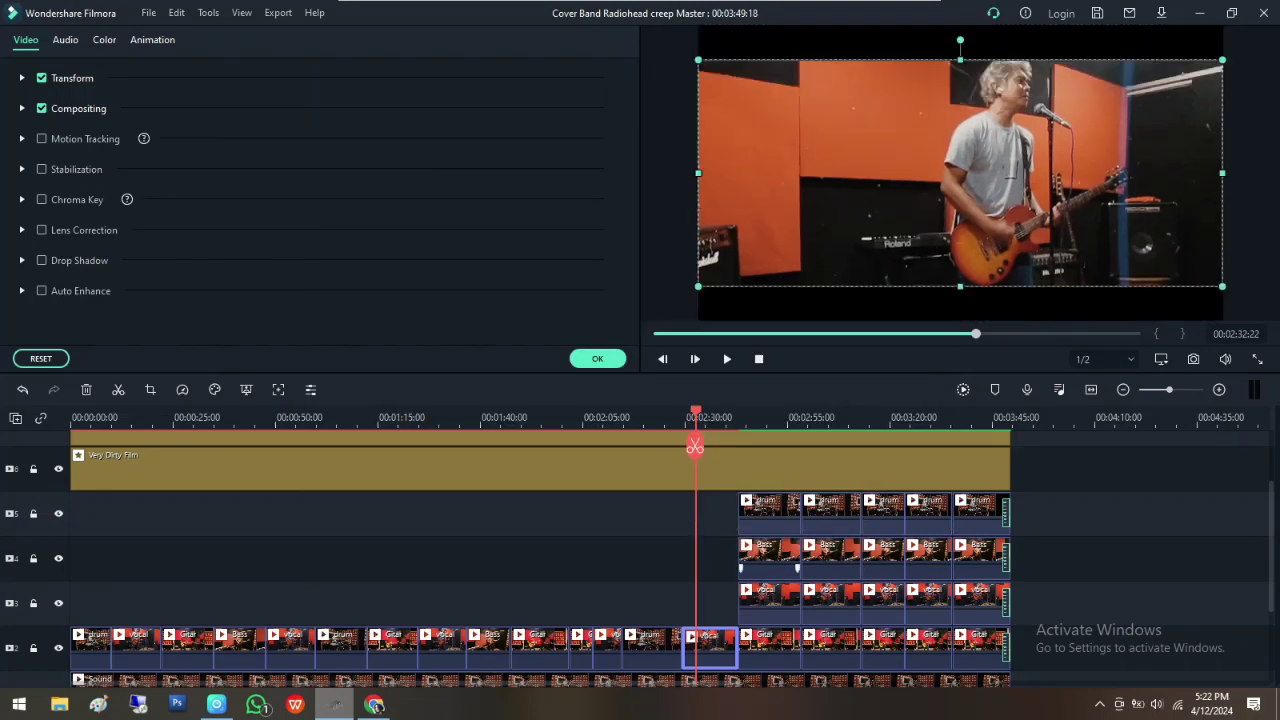
# Play back from about 2:22 through the cropped vocal shot and pause within the next segment at 2:49:16
pyautogui.click(653, 417)
pyautogui.press('space')
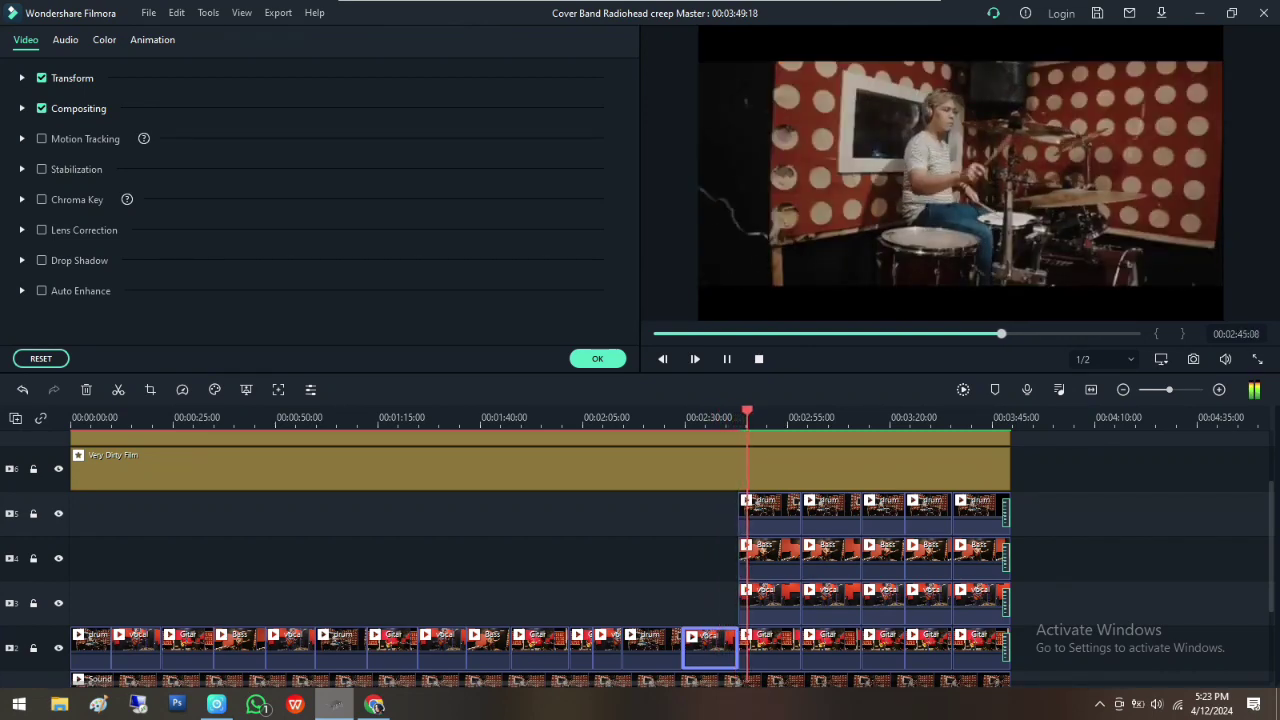
pyautogui.click(727, 359)
# Split the drum and vocal segments at 2:49:16
pyautogui.click(770, 514)
pyautogui.rightClick(753, 514)
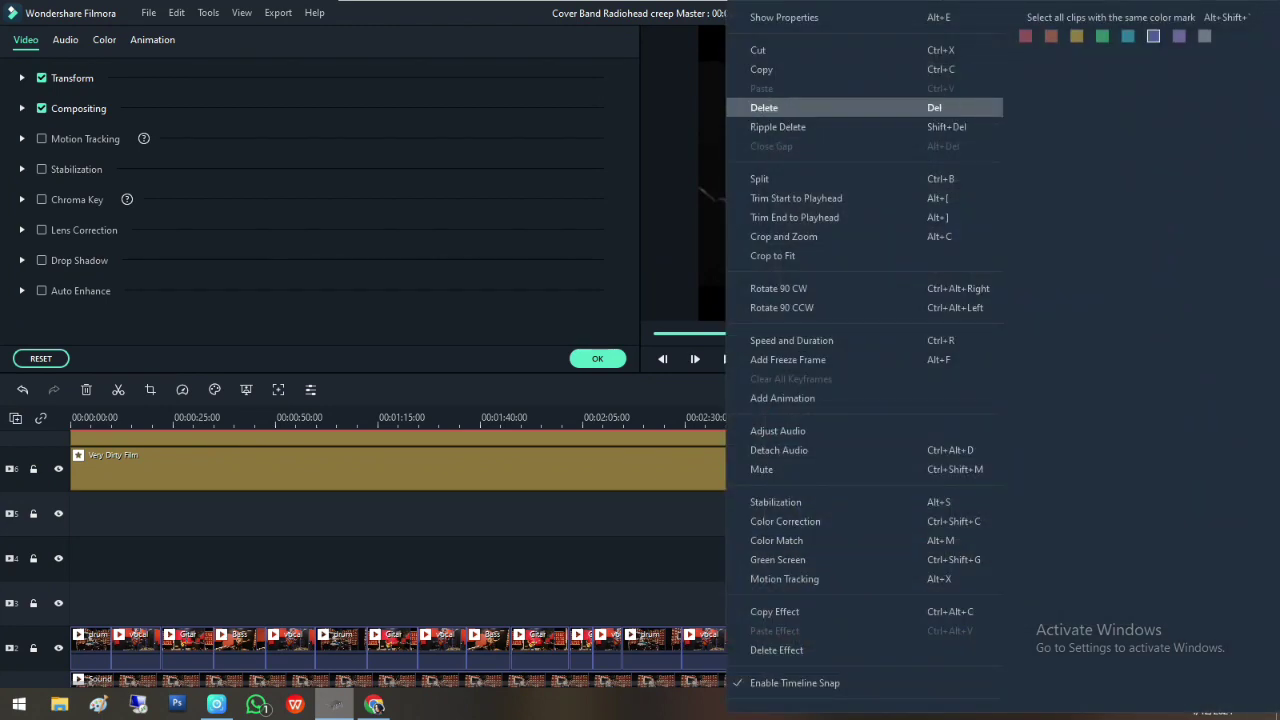
pyautogui.click(766, 177)
pyautogui.rightClick(753, 603)
pyautogui.click(766, 177)
# Delete the second half of the split drum segment together with the full Bass and Gitar segments at the same place
pyautogui.click(783, 514)
pyautogui.keyDown('ctrl'); pyautogui.click(781, 558); pyautogui.keyUp('ctrl')
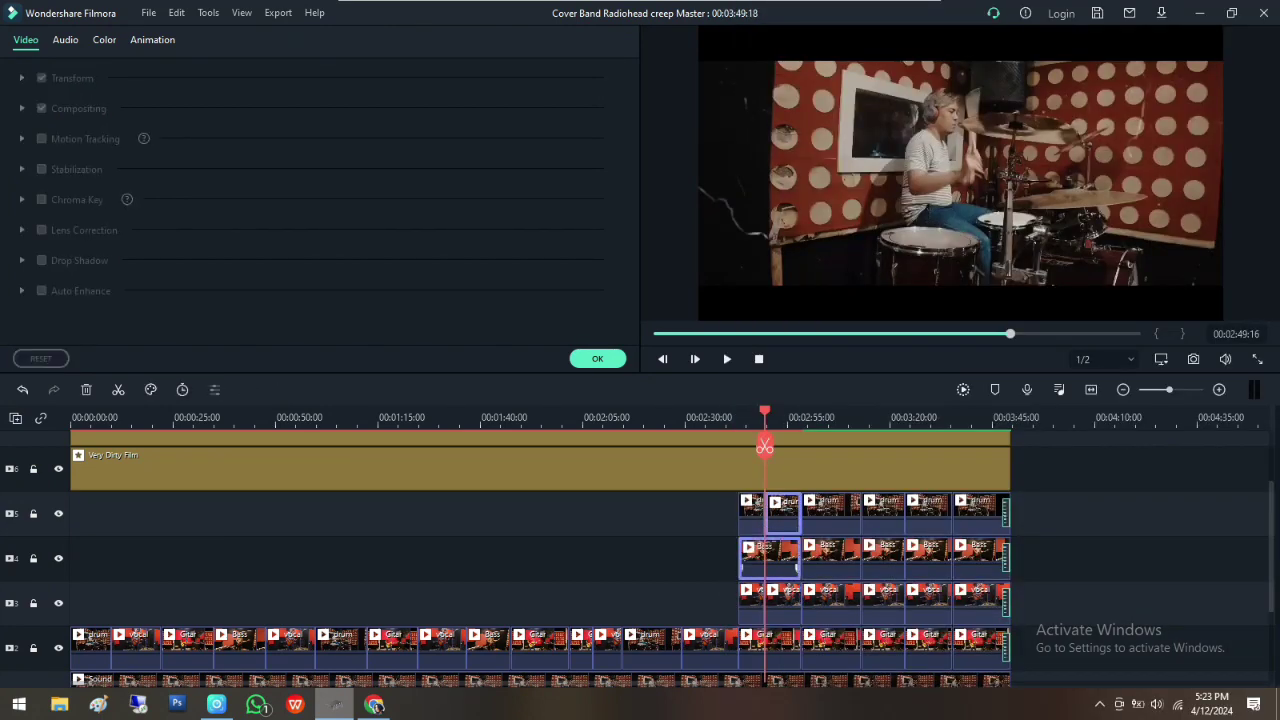
pyautogui.press('Delete')
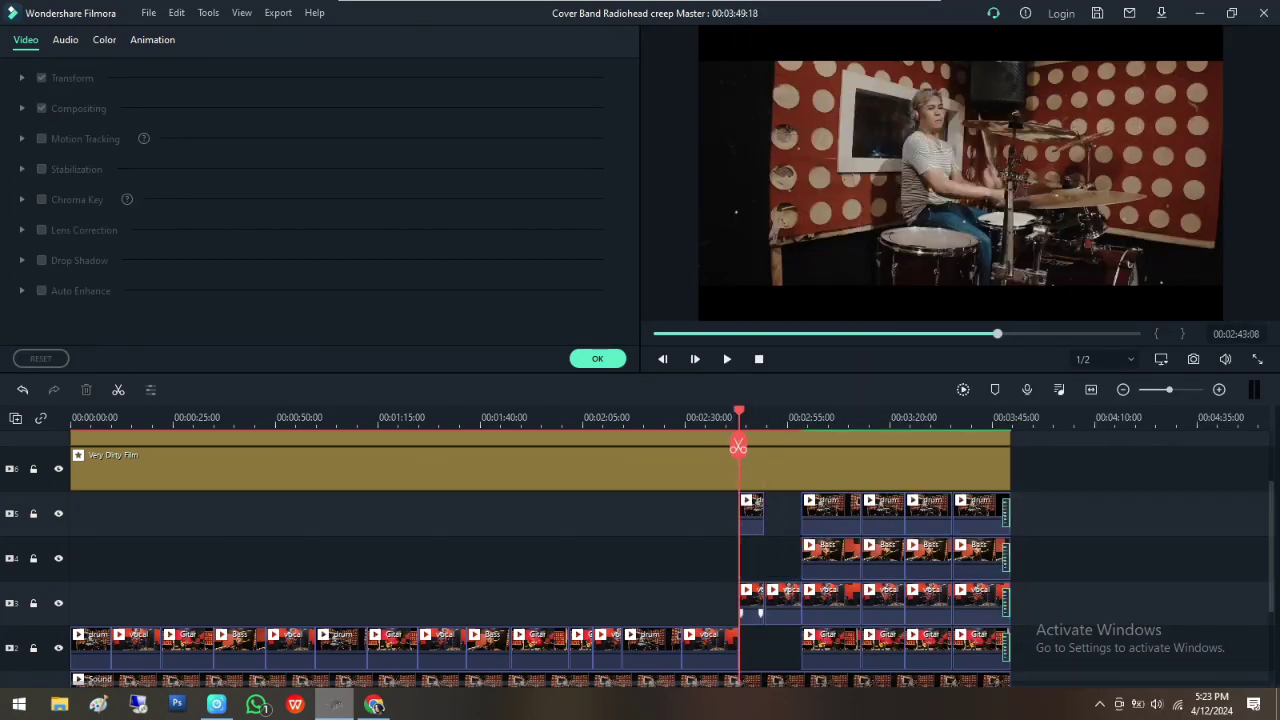
# Delete the first half of the split vocal segment and move the remaining drum and vocal halves onto the main track
pyautogui.rightClick(752, 603)
pyautogui.click(766, 107)
pyautogui.moveTo(1015, 660); pyautogui.dragTo(790, 520)
pyautogui.moveTo(800, 520); pyautogui.dragTo(826, 520)
pyautogui.click(757, 603)
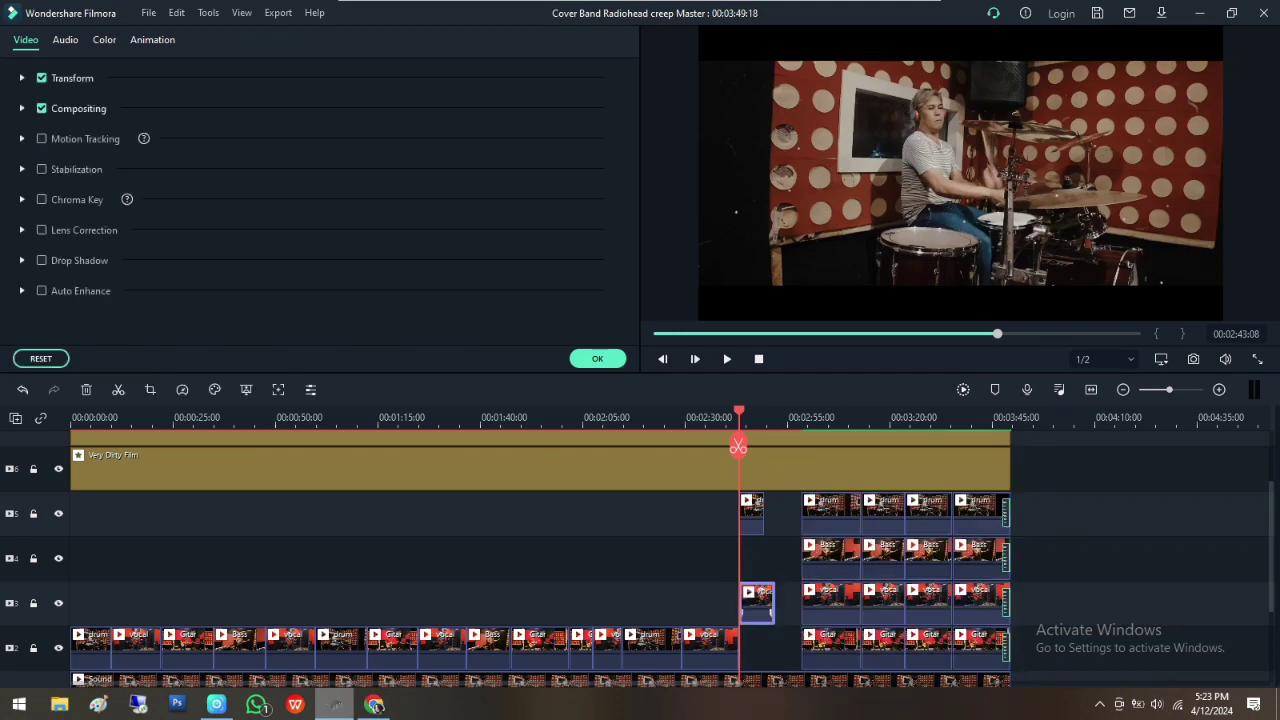
pyautogui.moveTo(757, 600); pyautogui.dragTo(784, 648)
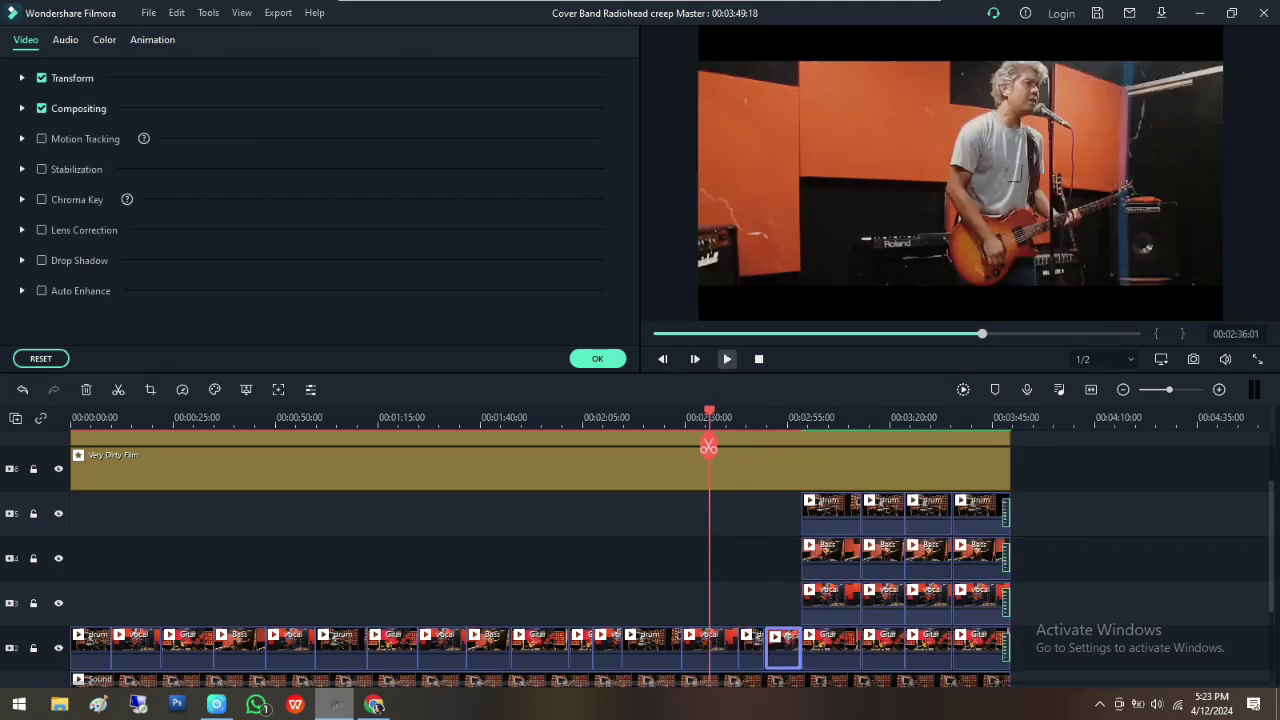
# Play back the new drum and vocal shots and crop off the lower part of the vocal shot starting at 2:49:16
pyautogui.press('space')
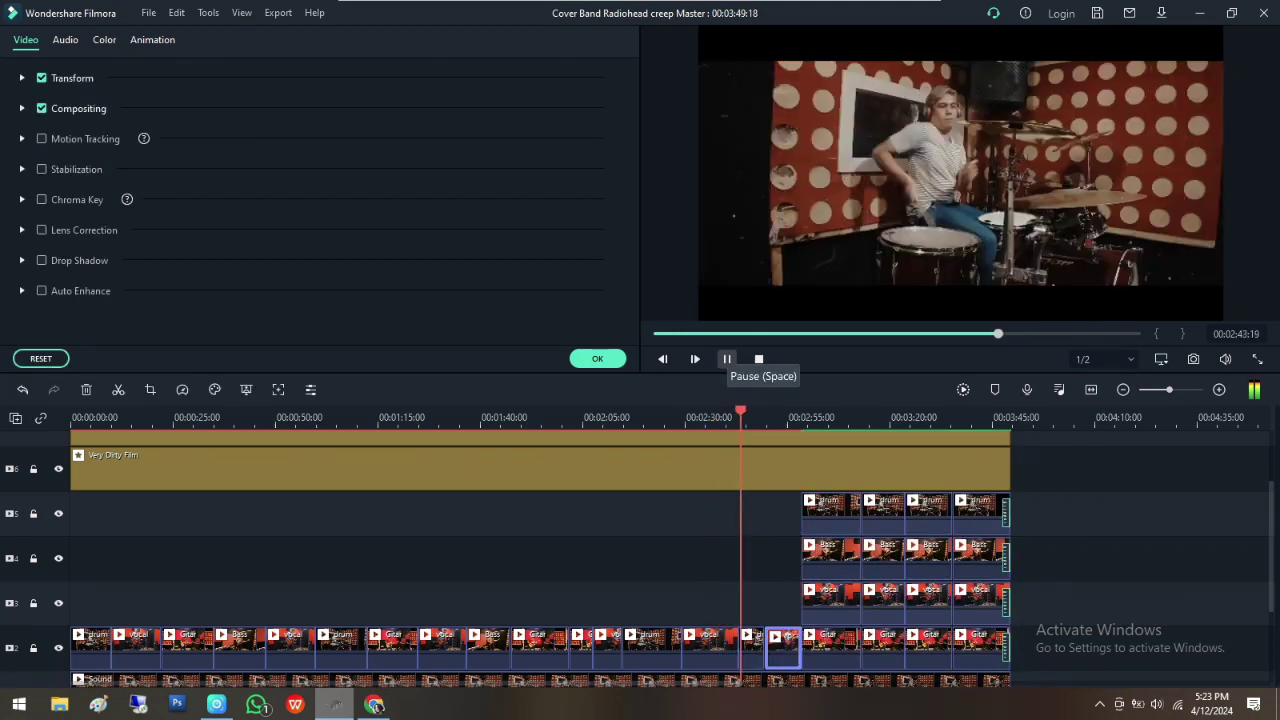
pyautogui.click(727, 358)
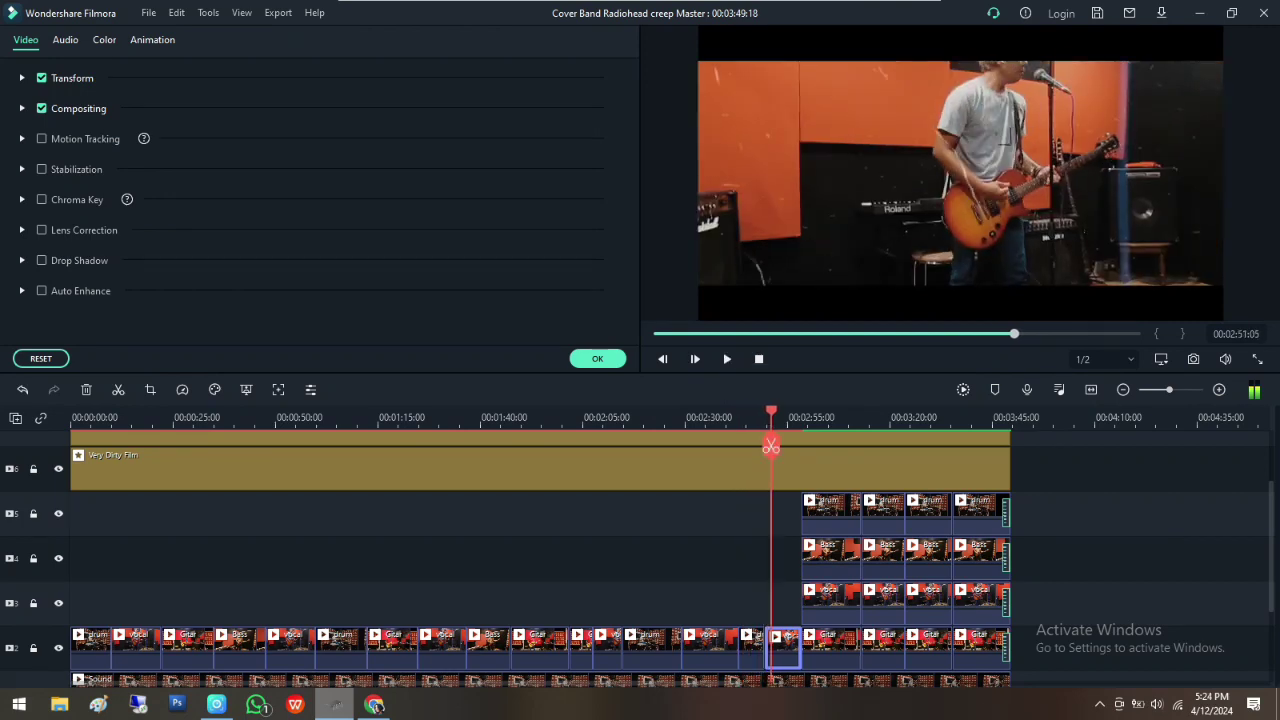
pyautogui.click(150, 389)
pyautogui.moveTo(631, 462); pyautogui.dragTo(631, 383)
pyautogui.click(807, 548)
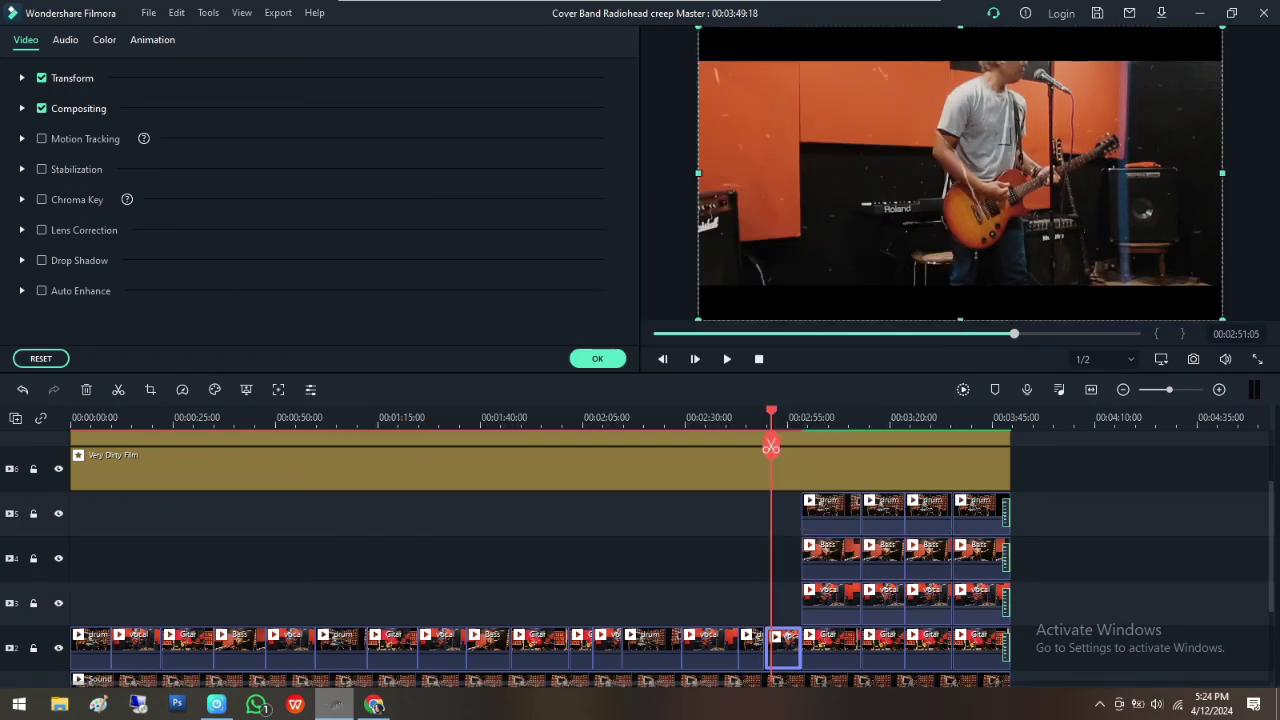
pyautogui.click(727, 359)
pyautogui.click(727, 359)
# Try to keep only the Gitar shot from 2:58:20 by deleting the drum, Bass and vocal segments above it
pyautogui.click(838, 518)
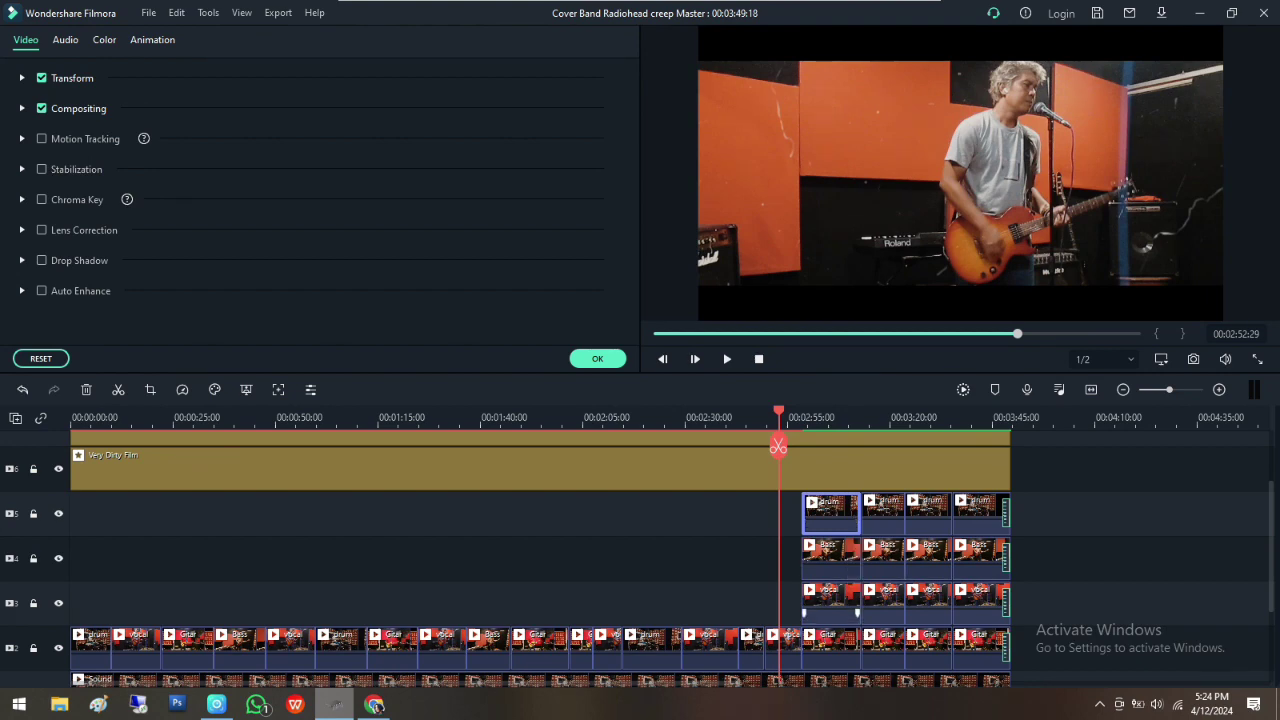
pyautogui.keyDown('shift'); pyautogui.click(838, 603); pyautogui.keyUp('shift')
pyautogui.click(838, 518)
pyautogui.keyDown('ctrl'); pyautogui.click(838, 560); pyautogui.keyUp('ctrl')
pyautogui.keyDown('ctrl'); pyautogui.click(838, 600); pyautogui.keyUp('ctrl')
pyautogui.rightClick(840, 597)
pyautogui.click(877, 120)
# Play back through the full Gitar shot and undo the deletion of the drum, Bass and vocal segments above it
pyautogui.click(802, 418)
pyautogui.click(773, 418)
pyautogui.click(727, 359)
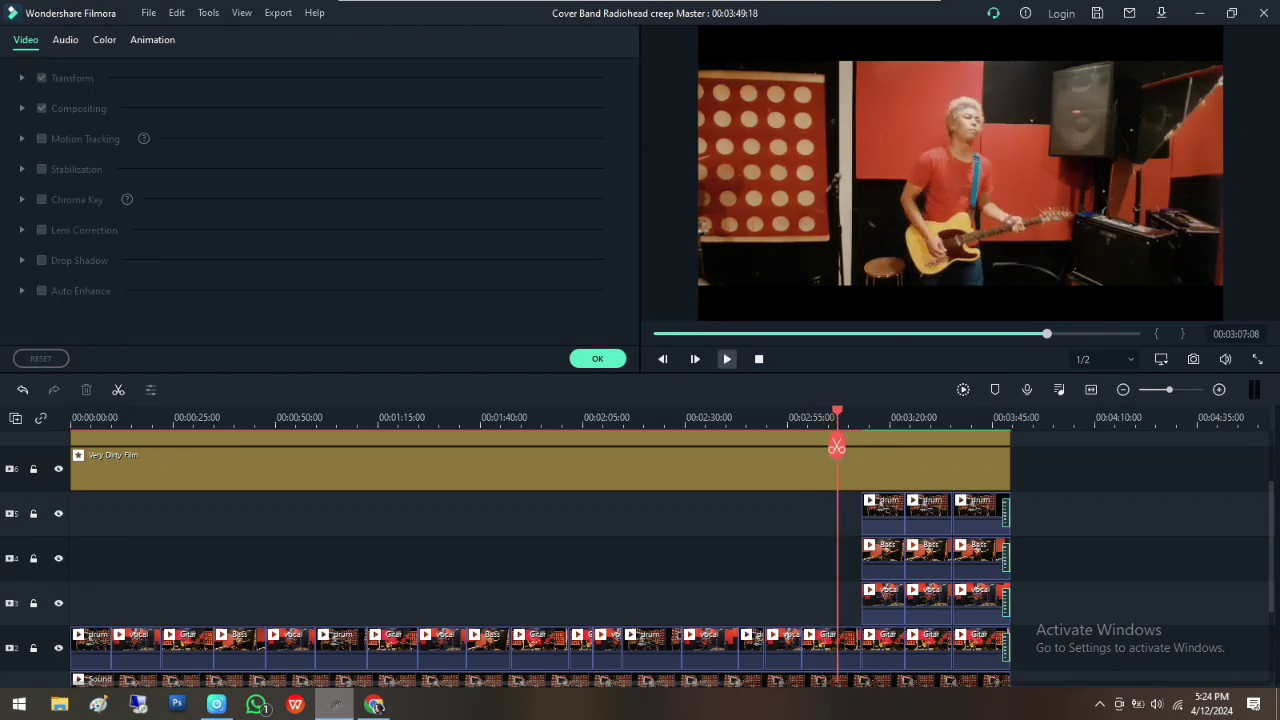
pyautogui.press('space')
pyautogui.hotkey('ctrl', 'z')
# Play through the segment to the cut point at 3:03:10 and split the drum, Bass and vocal segments there
pyautogui.moveTo(837, 413); pyautogui.dragTo(812, 446)
pyautogui.click(727, 359)
pyautogui.press('space')
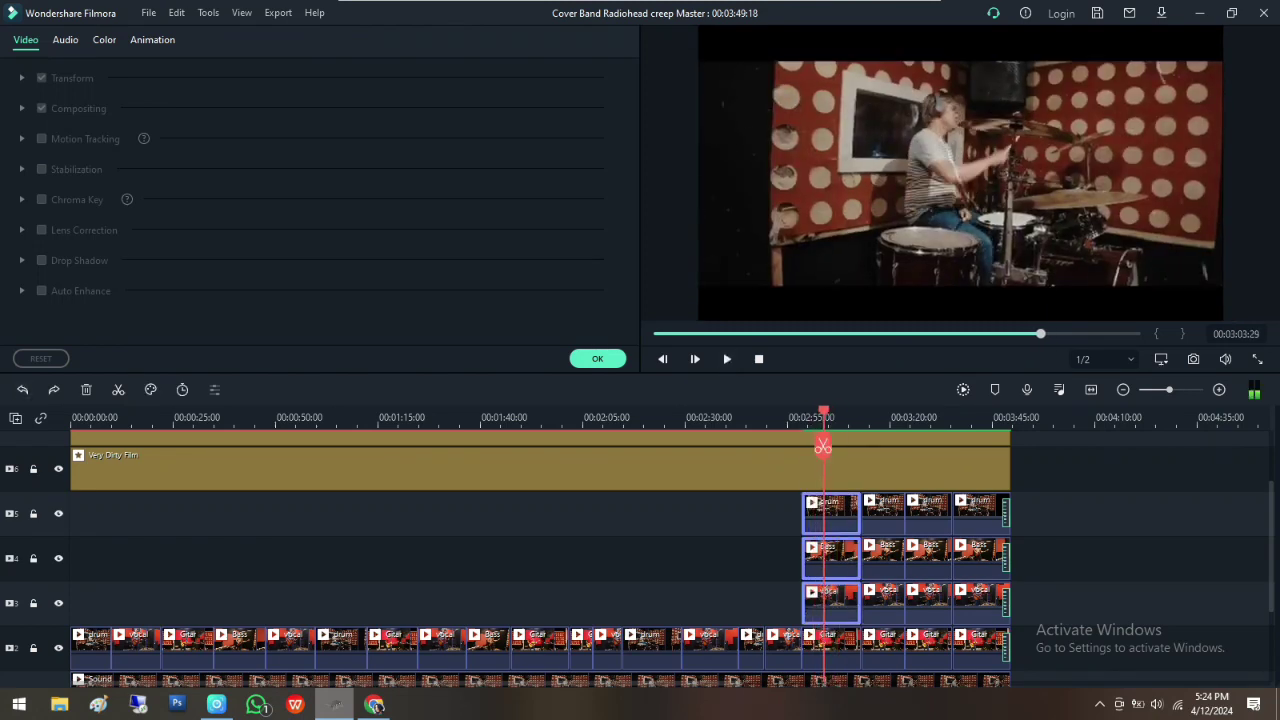
pyautogui.click(803, 418)
pyautogui.click(727, 359)
pyautogui.click(727, 359)
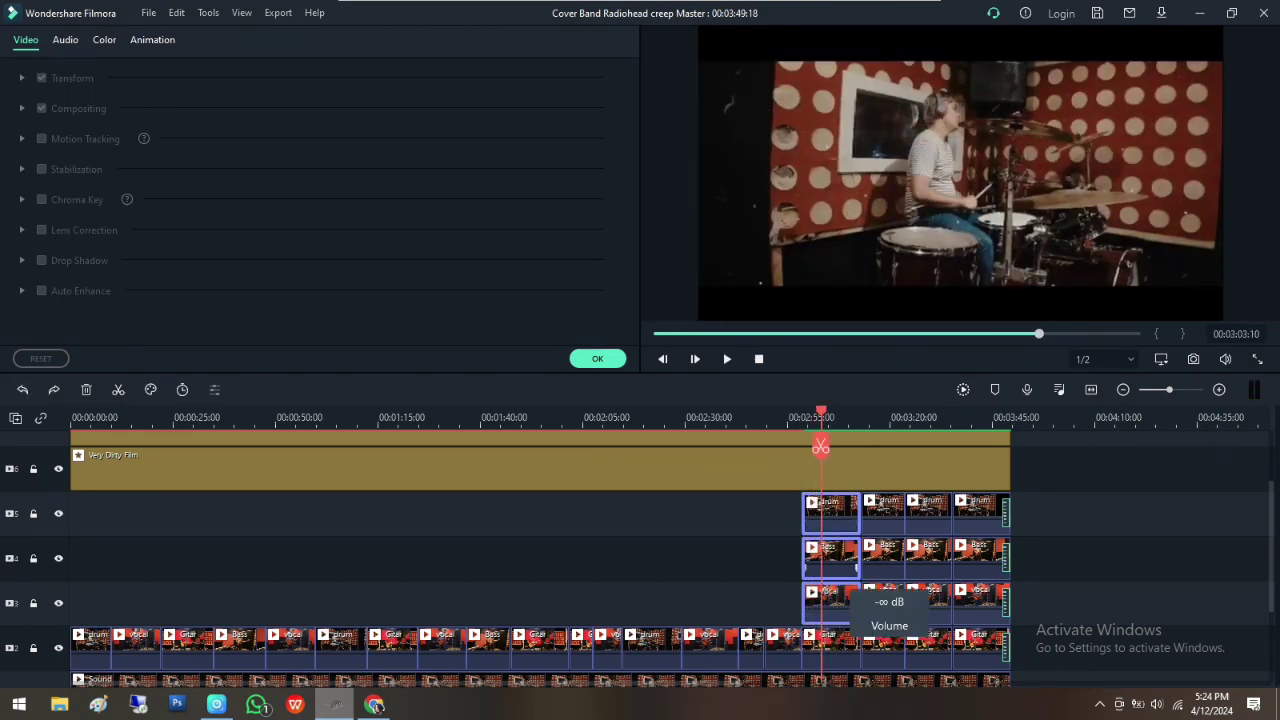
pyautogui.rightClick(845, 605)
pyautogui.click(885, 198)
# Delete the first halves of the drum, Bass and vocal segments split at 3:03:10
pyautogui.click(767, 418)
pyautogui.moveTo(766, 446); pyautogui.dragTo(777, 446)
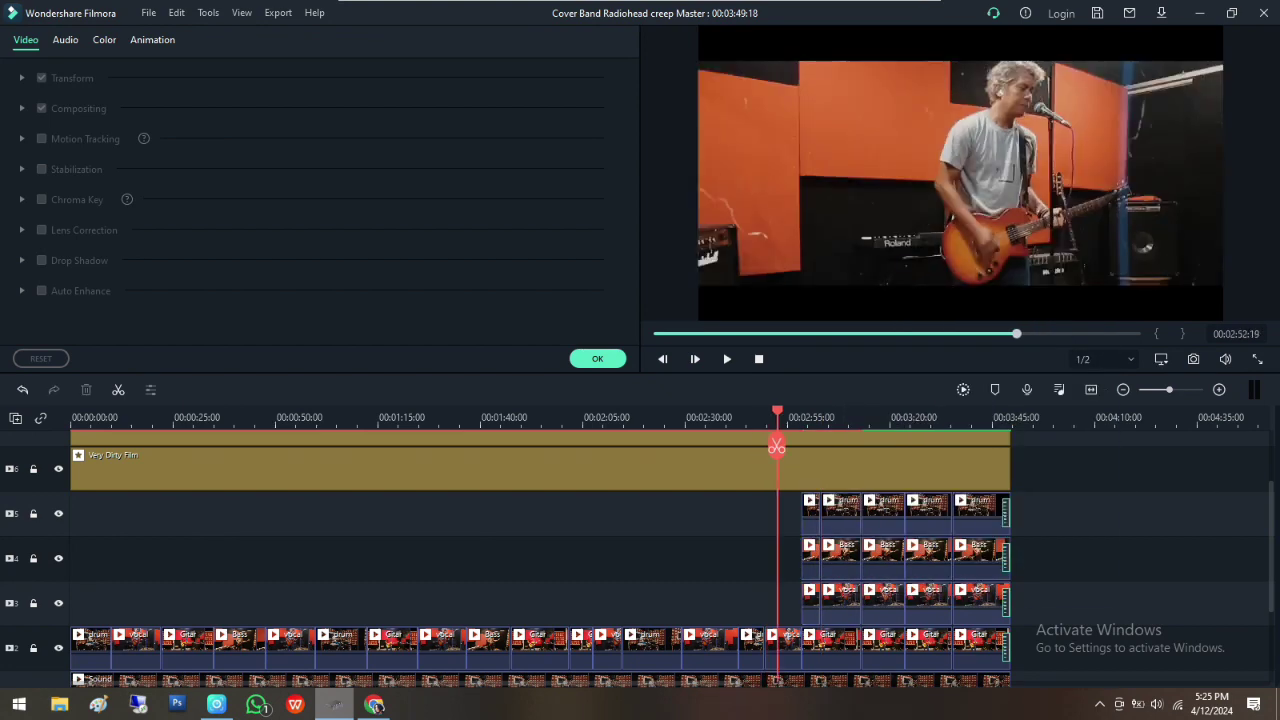
pyautogui.click(811, 518)
pyautogui.keyDown('ctrl'); pyautogui.click(811, 563); pyautogui.keyUp('ctrl')
pyautogui.keyDown('ctrl'); pyautogui.click(810, 600); pyautogui.keyUp('ctrl')
pyautogui.rightClick(809, 597)
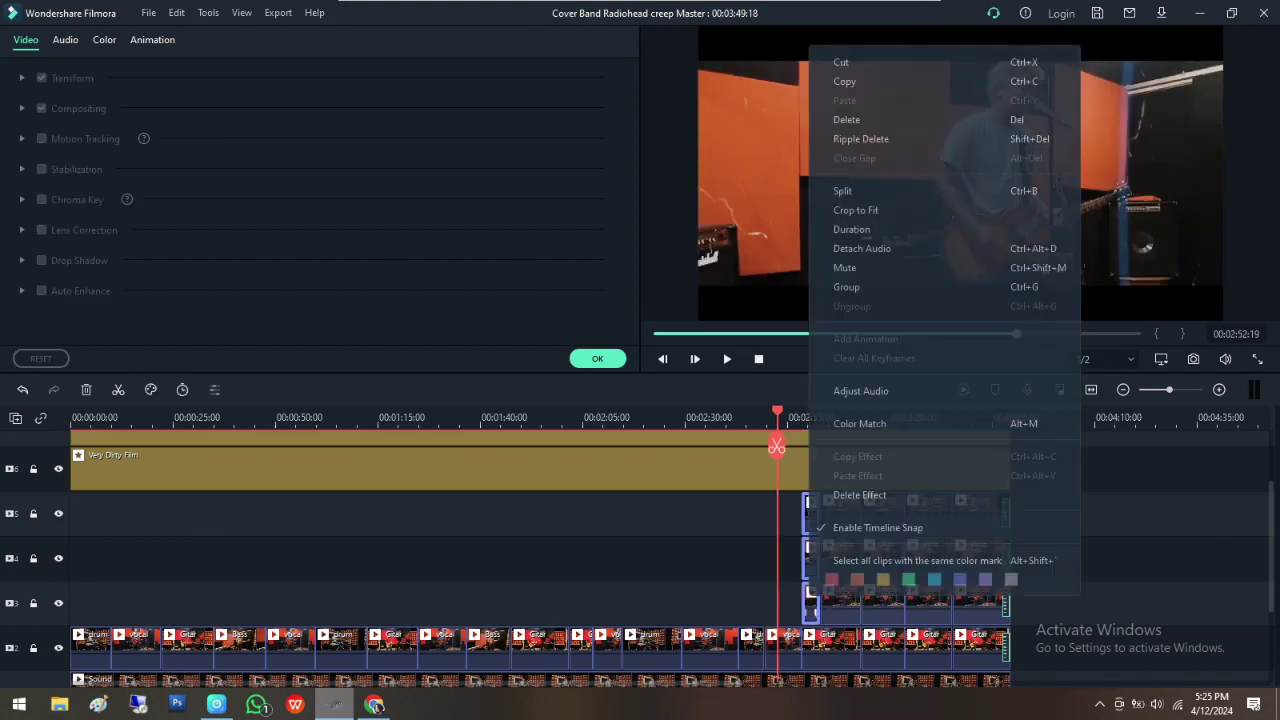
pyautogui.click(850, 120)
# Delete the second halves of the drum and Bass segments, keeping the vocal half after 3:03:10
pyautogui.click(843, 518)
pyautogui.keyDown('ctrl'); pyautogui.click(842, 555); pyautogui.keyUp('ctrl')
pyautogui.rightClick(842, 552)
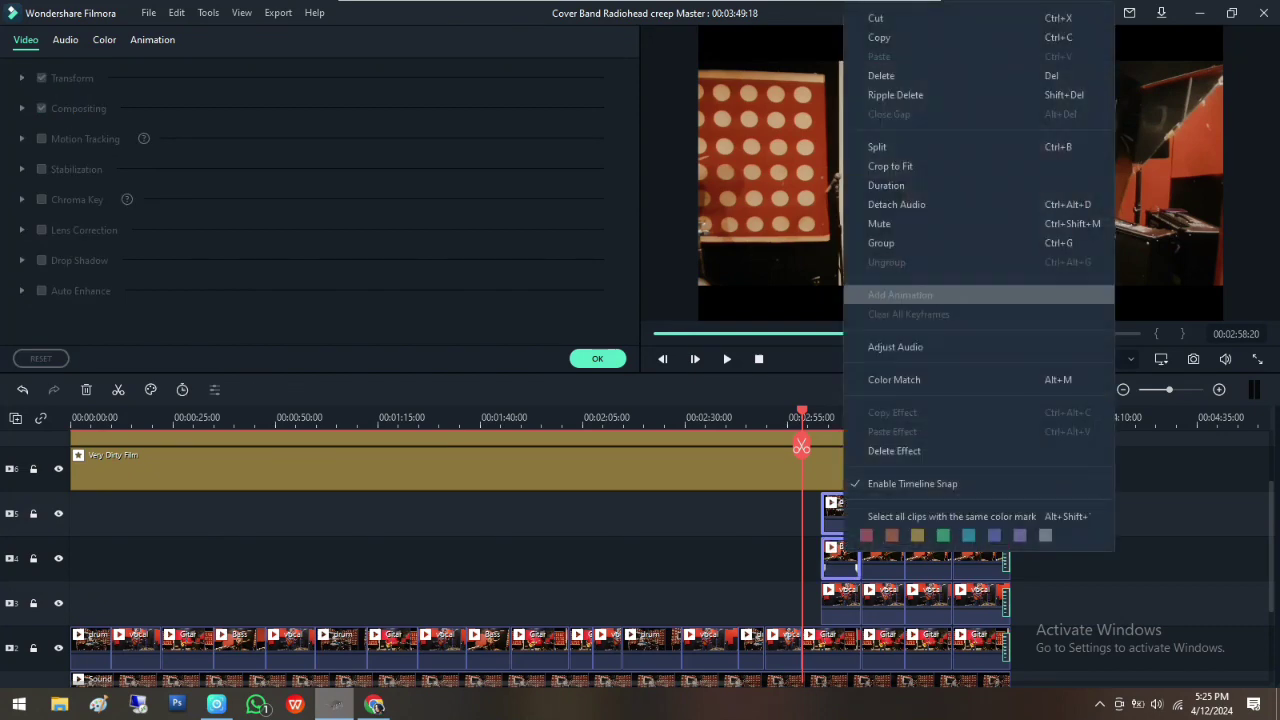
pyautogui.click(868, 76)
# Split the Gitar segment at 3:03:10 and replace its second half on the main track with the vocal half
pyautogui.rightClick(841, 648)
pyautogui.click(860, 177)
pyautogui.rightClick(841, 648)
pyautogui.click(860, 107)
pyautogui.moveTo(841, 601); pyautogui.dragTo(841, 648)
# Play back the Gitar and vocal shots and crop off the lower part of the vocal shot starting at 3:03:10
pyautogui.click(752, 418)
pyautogui.press('space')
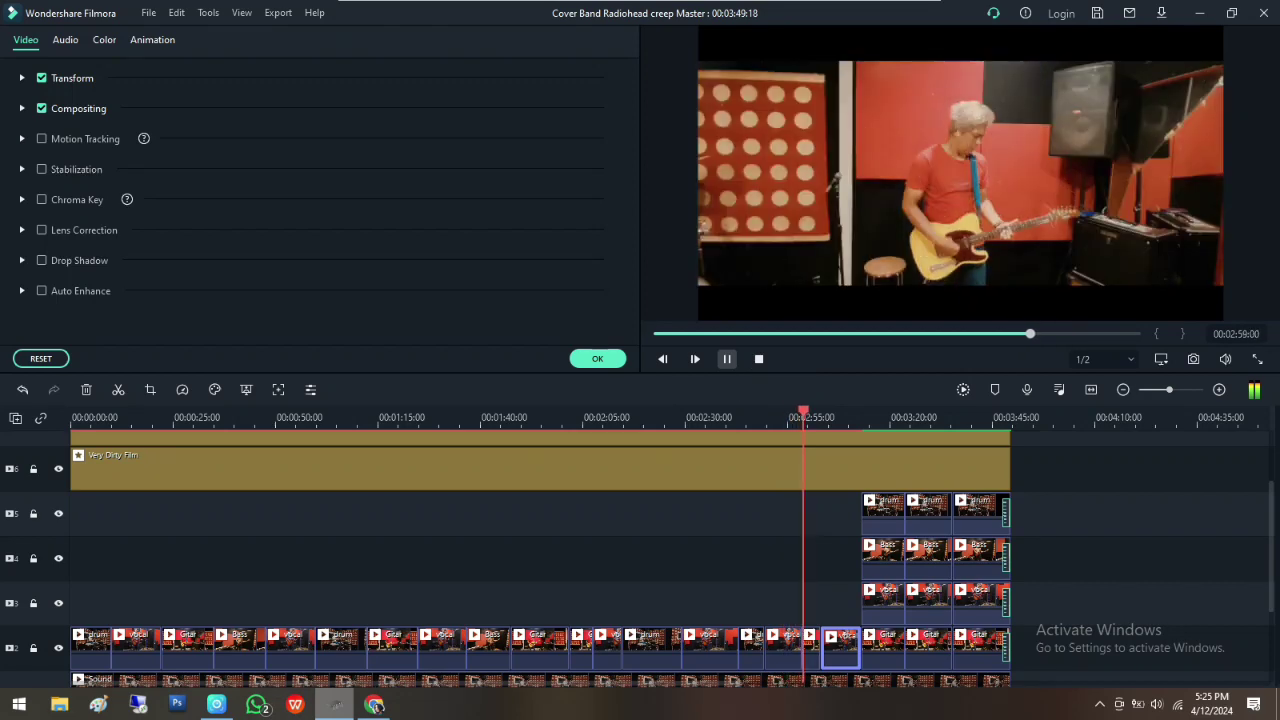
pyautogui.press('space')
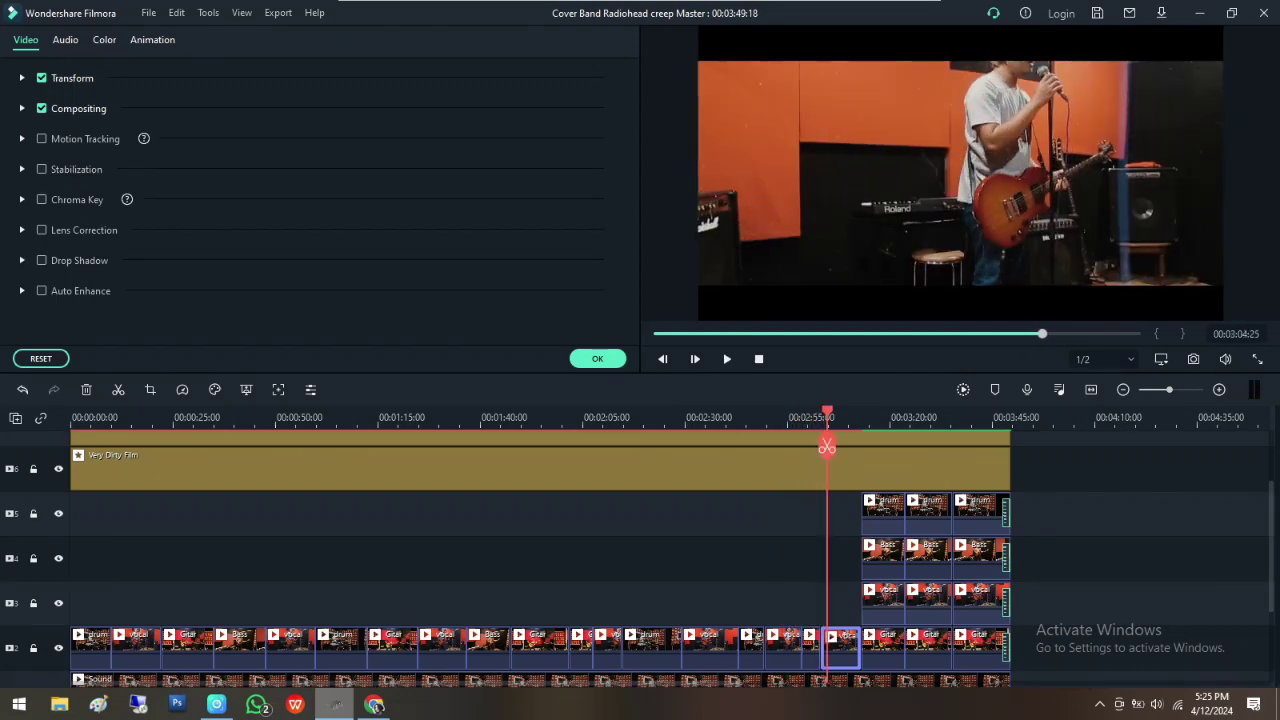
pyautogui.click(150, 390)
pyautogui.moveTo(632, 464); pyautogui.dragTo(632, 371)
pyautogui.click(806, 547)
pyautogui.click(727, 359)
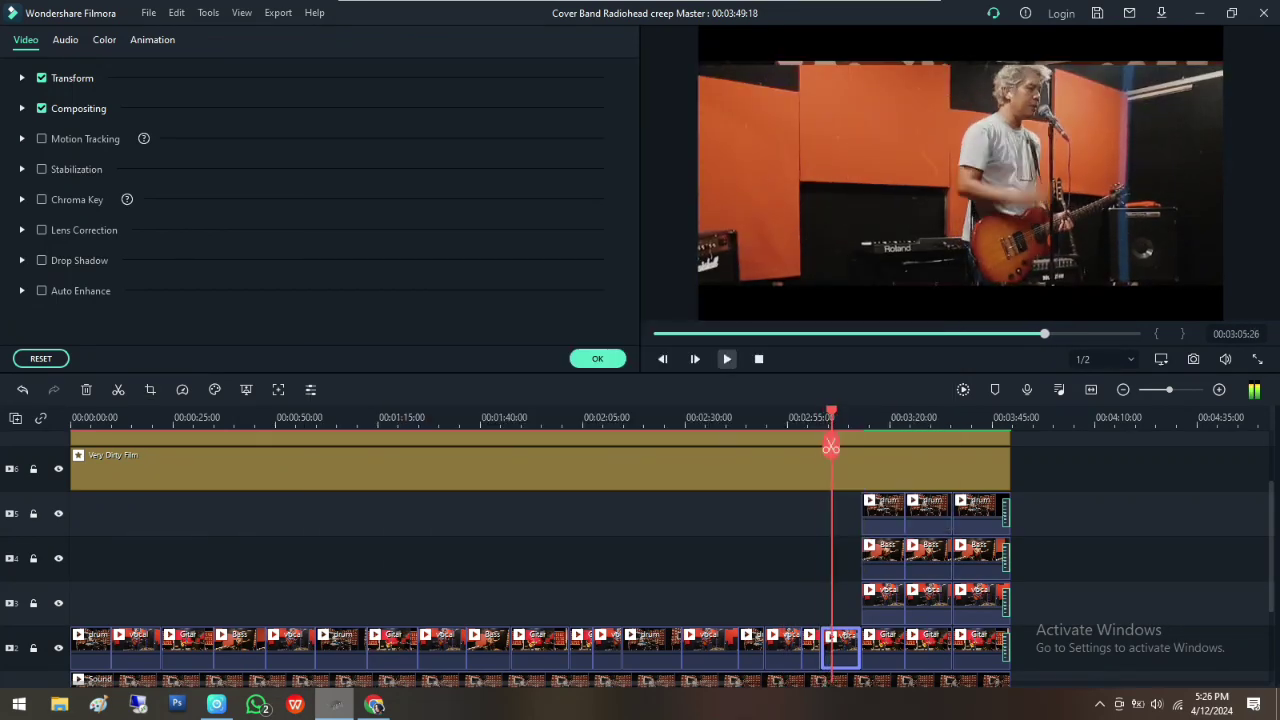
pyautogui.hotkey('alt', 'c')
pyautogui.press('Escape')
# Delete the drum, vocal and Gitar segments at 3:14:19 and place the matching Bass segment on the main track
pyautogui.click(727, 358)
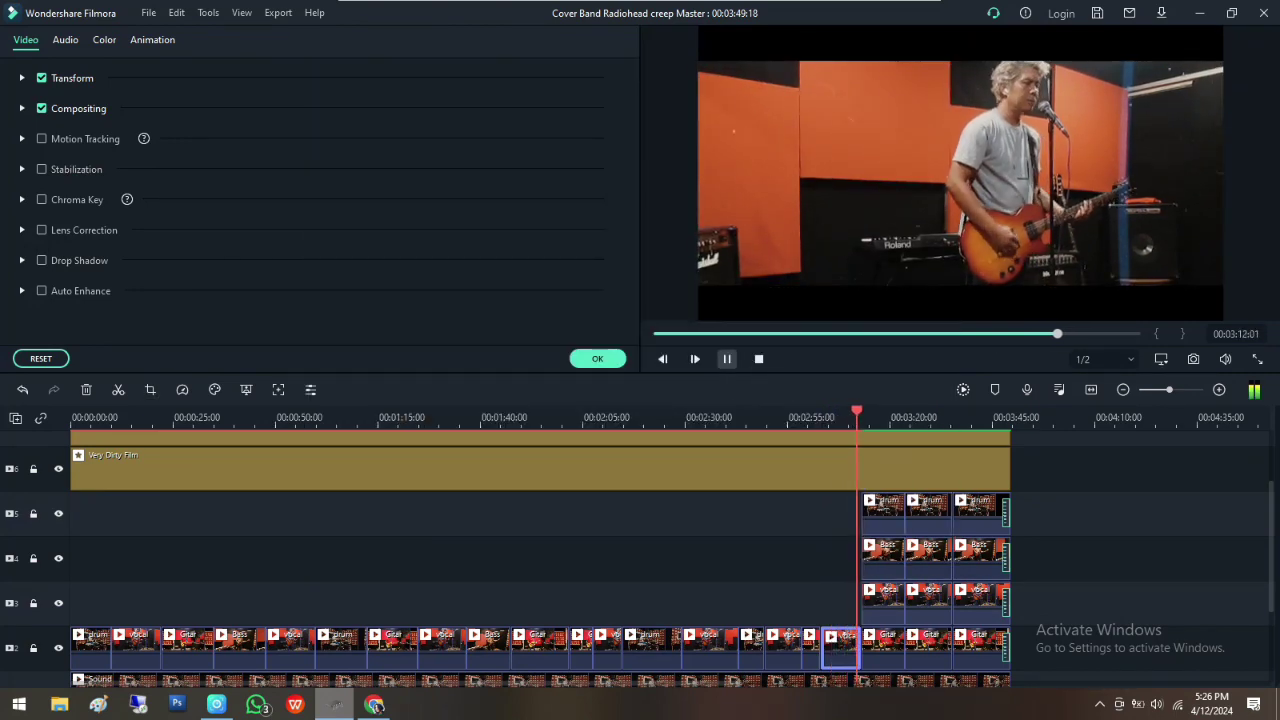
pyautogui.click(727, 359)
pyautogui.click(885, 516)
pyautogui.keyDown('ctrl'); pyautogui.click(887, 604); pyautogui.keyUp('ctrl')
pyautogui.keyDown('ctrl'); pyautogui.click(891, 642); pyautogui.keyUp('ctrl')
pyautogui.rightClick(894, 639)
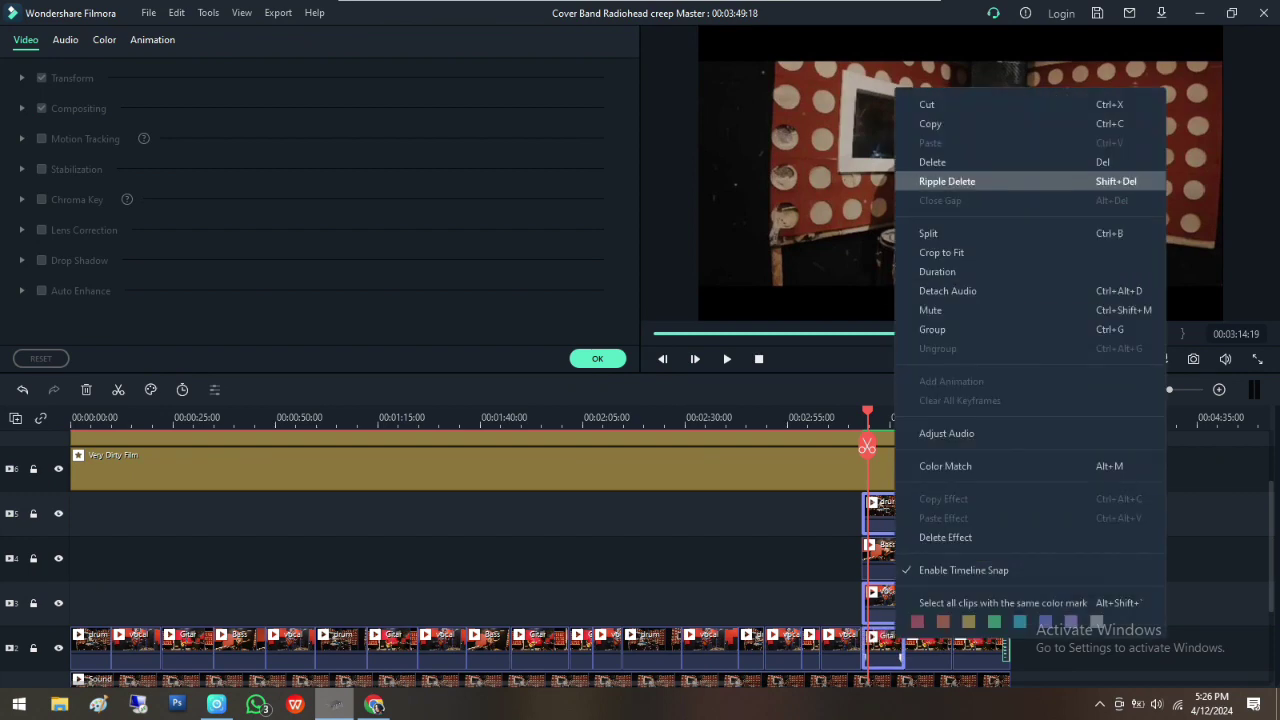
pyautogui.click(947, 181)
pyautogui.click(727, 358)
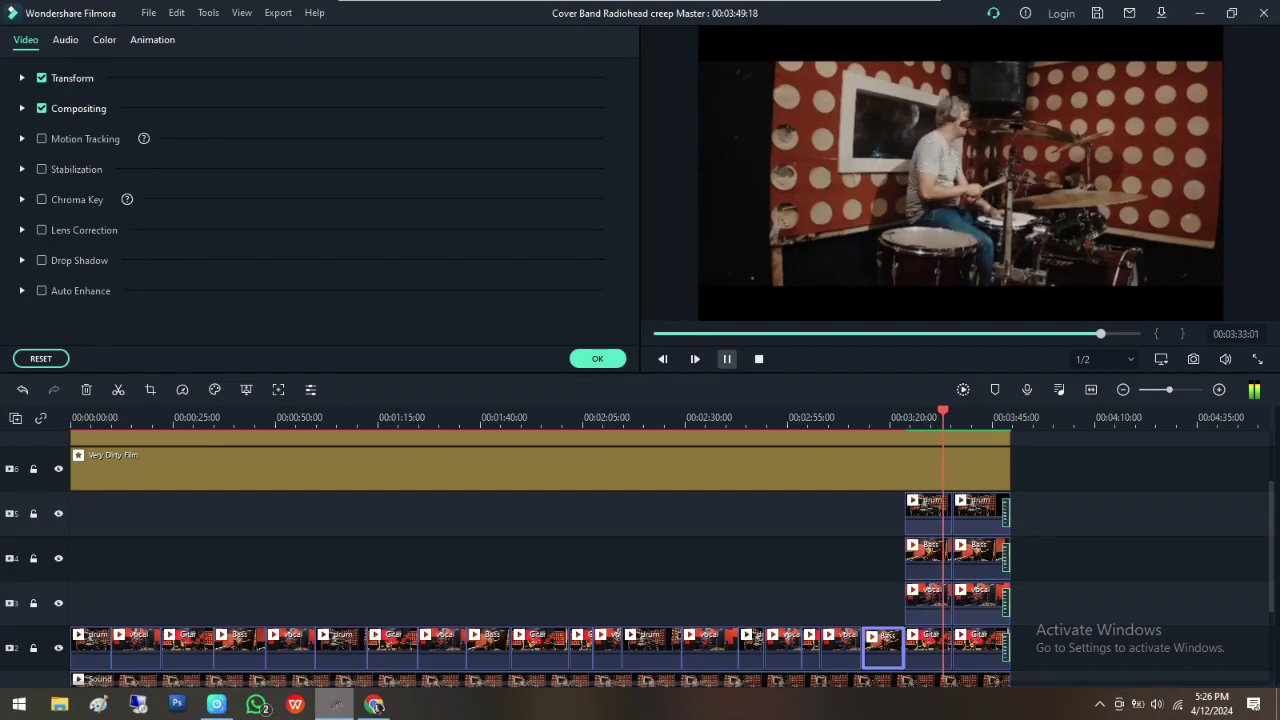
# Keep only the drum shot in the second-to-last segment, deleting the other clips and moving the drum clip onto the main track
pyautogui.click(727, 359)
pyautogui.moveTo(903, 564); pyautogui.dragTo(931, 641)
pyautogui.rightClick(931, 641)
pyautogui.click(950, 163)
pyautogui.moveTo(929, 513); pyautogui.dragTo(929, 648)
# Delete the drum, Bass and Gitar clips of the last segment and move its vocal clip onto the main track
pyautogui.click(981, 513)
pyautogui.keyDown('ctrl'); pyautogui.click(981, 558); pyautogui.keyUp('ctrl')
pyautogui.keyDown('ctrl'); pyautogui.click(981, 646); pyautogui.keyUp('ctrl')
pyautogui.rightClick(981, 640)
pyautogui.click(1003, 163)
pyautogui.moveTo(981, 603); pyautogui.dragTo(981, 648)
pyautogui.click(759, 359)
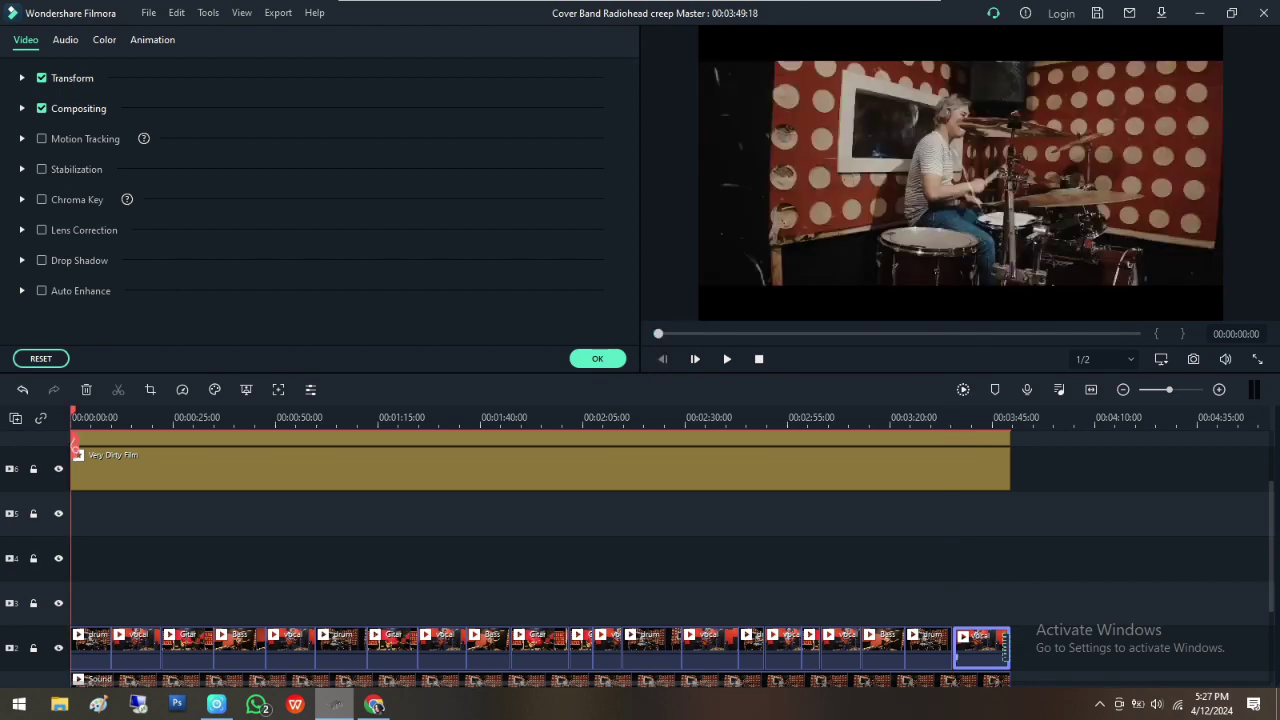
# Crop off the lower part of the last vocal shot starting at 3:35:15 and check the framing of the earlier vocal shots
pyautogui.moveTo(75, 447); pyautogui.dragTo(952, 446)
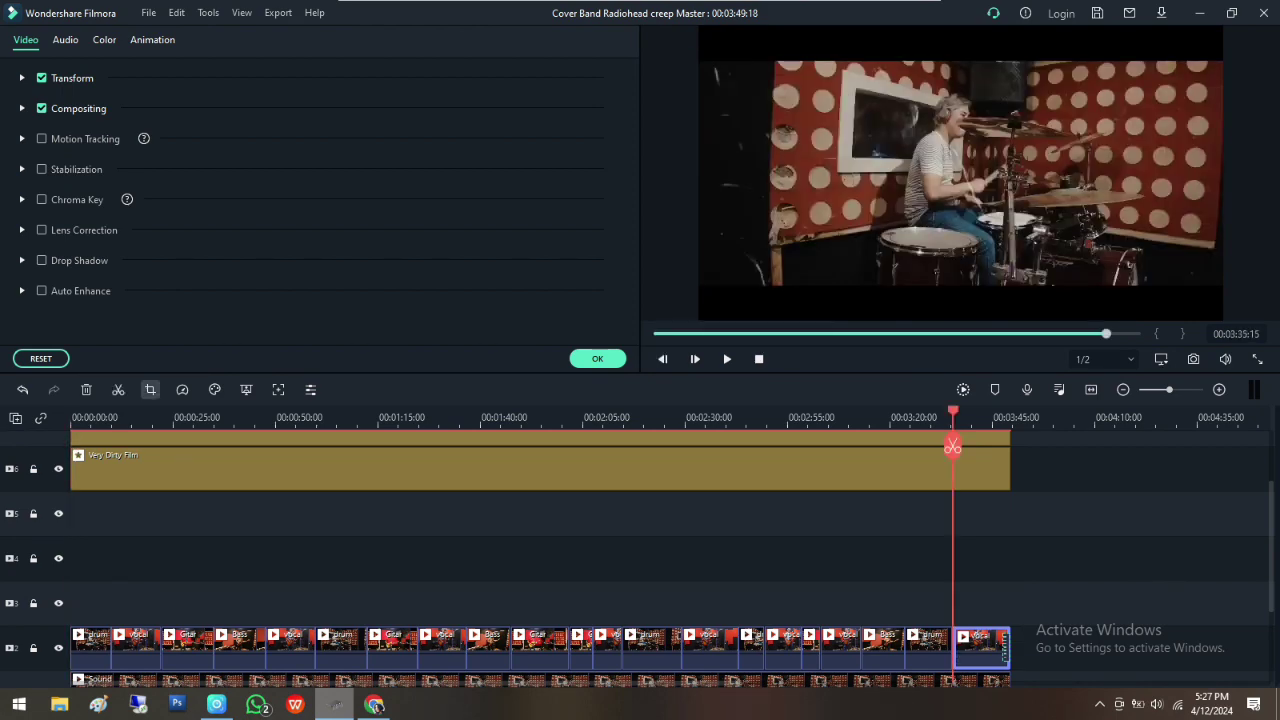
pyautogui.click(150, 389)
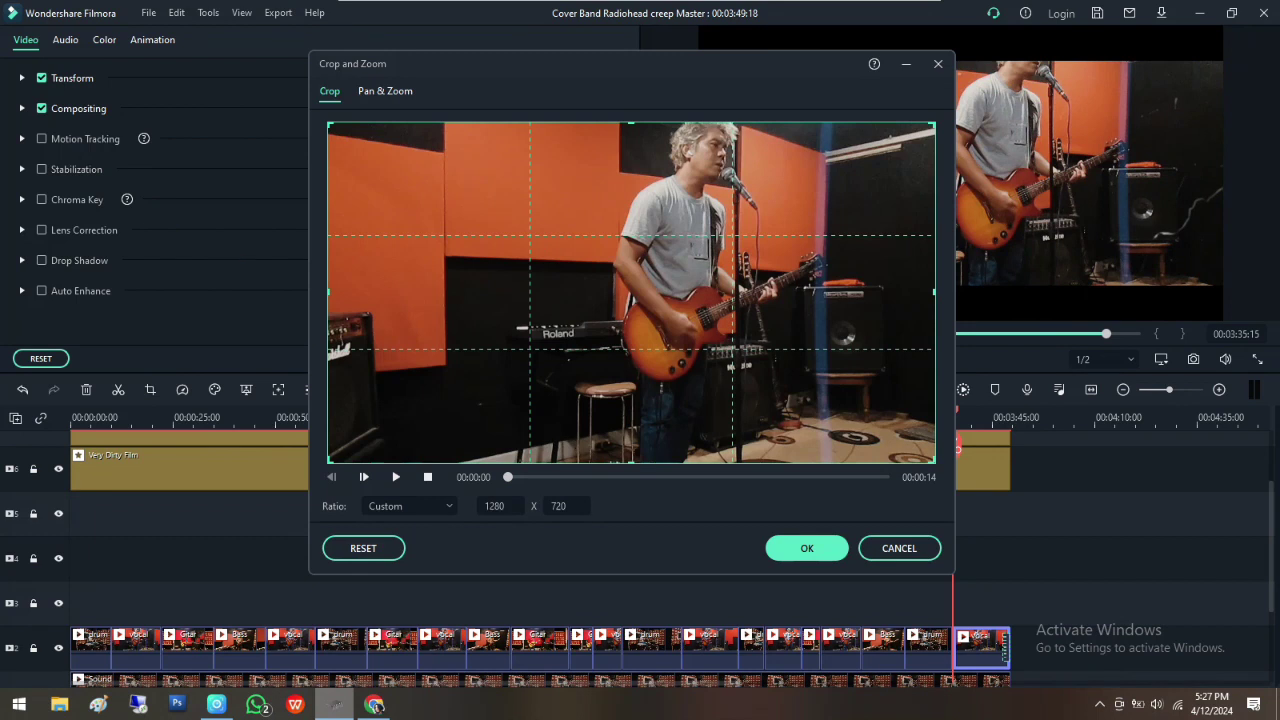
pyautogui.moveTo(631, 463); pyautogui.dragTo(631, 393)
pyautogui.click(807, 548)
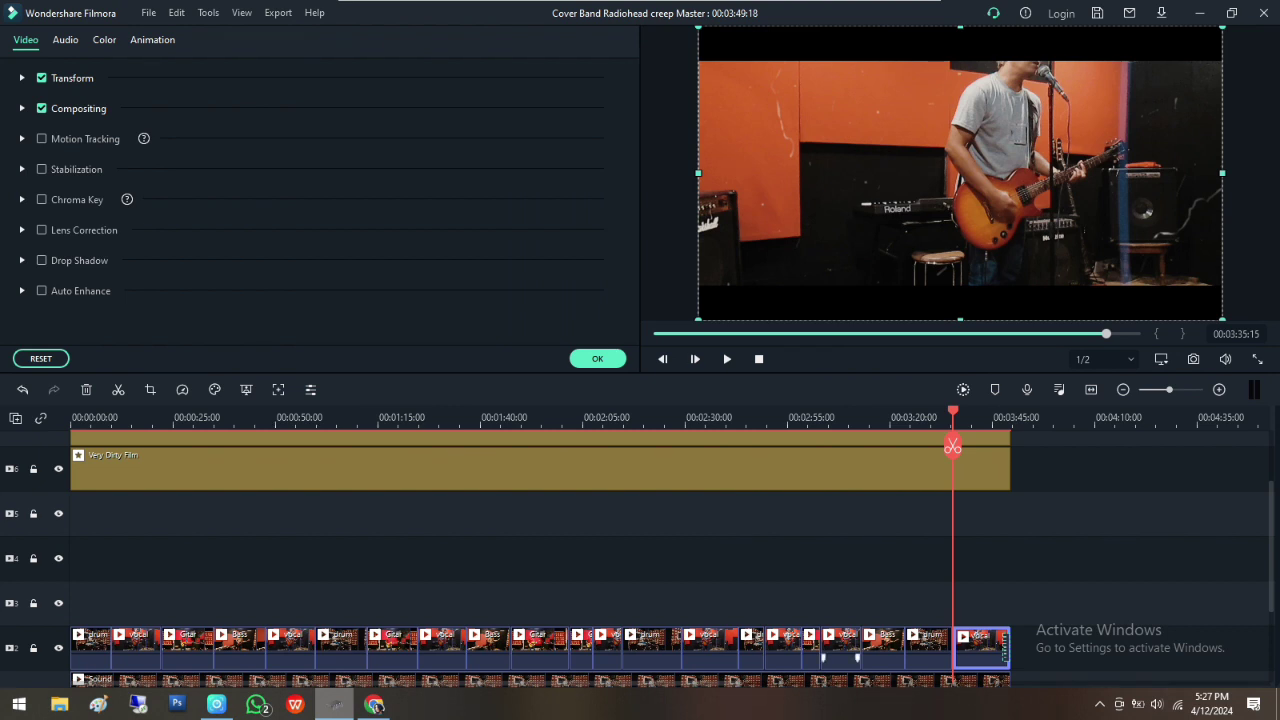
pyautogui.doubleClick(841, 648)
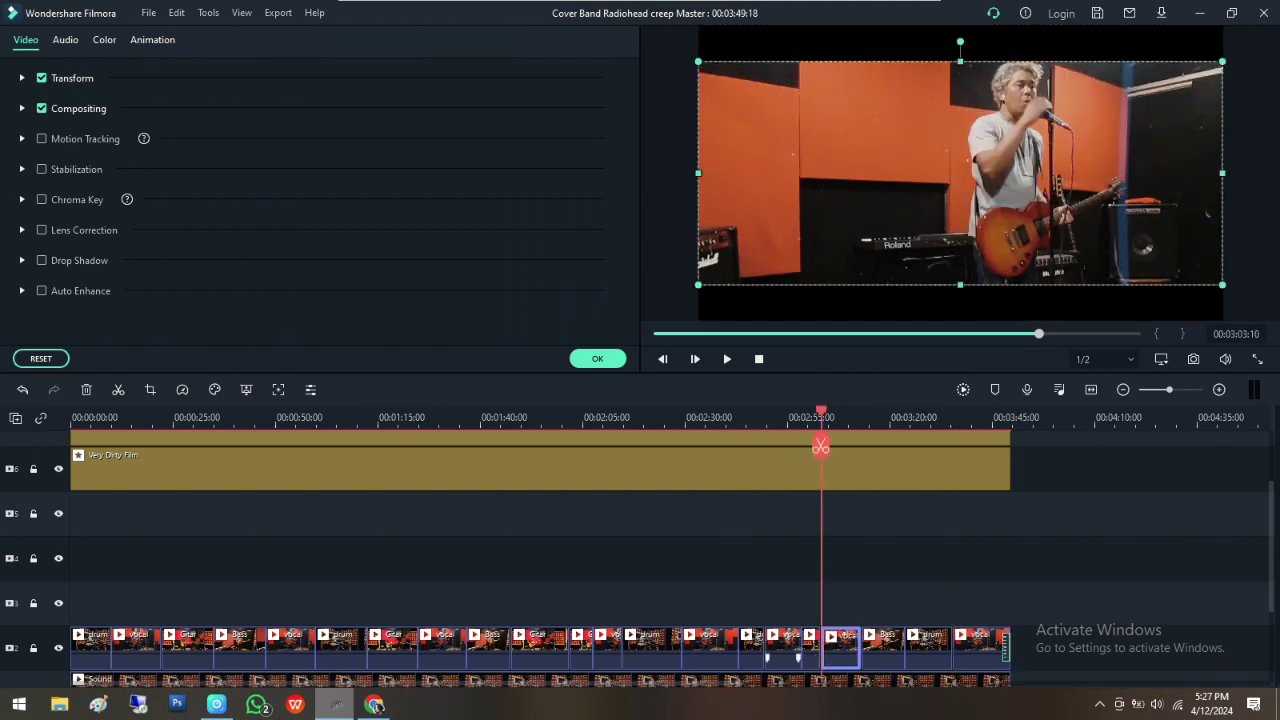
pyautogui.doubleClick(784, 648)
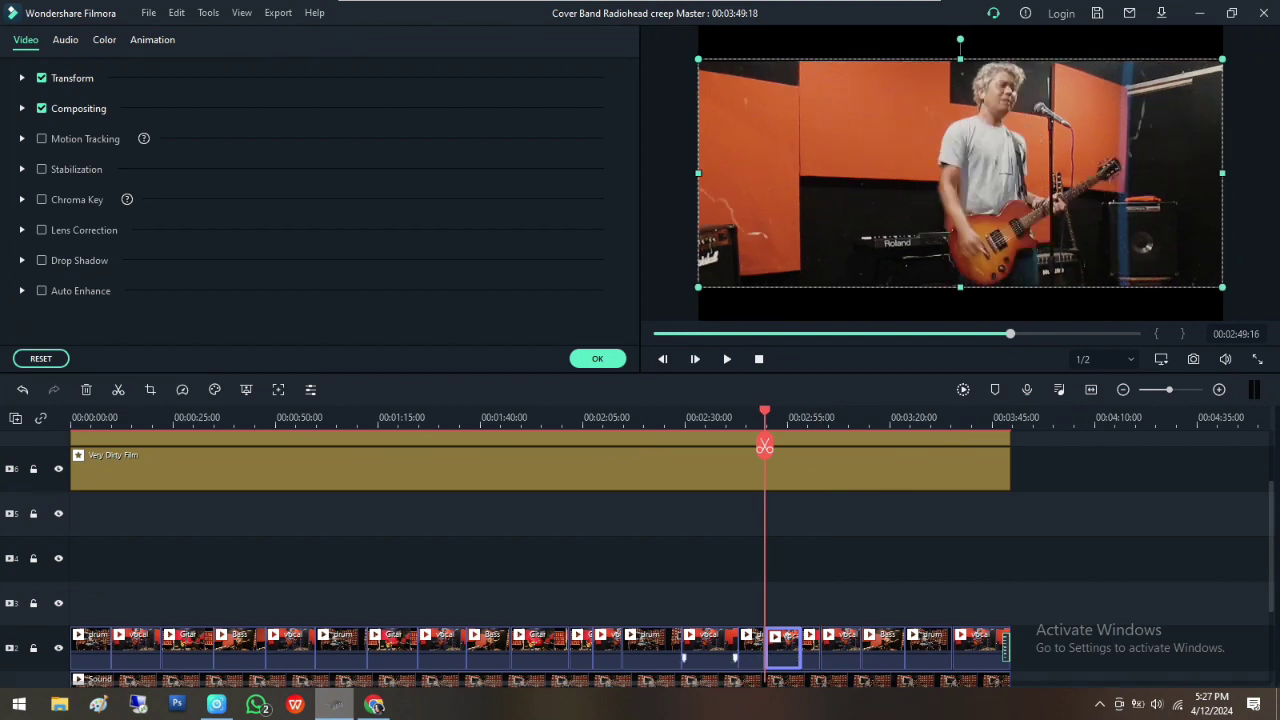
pyautogui.doubleClick(710, 648)
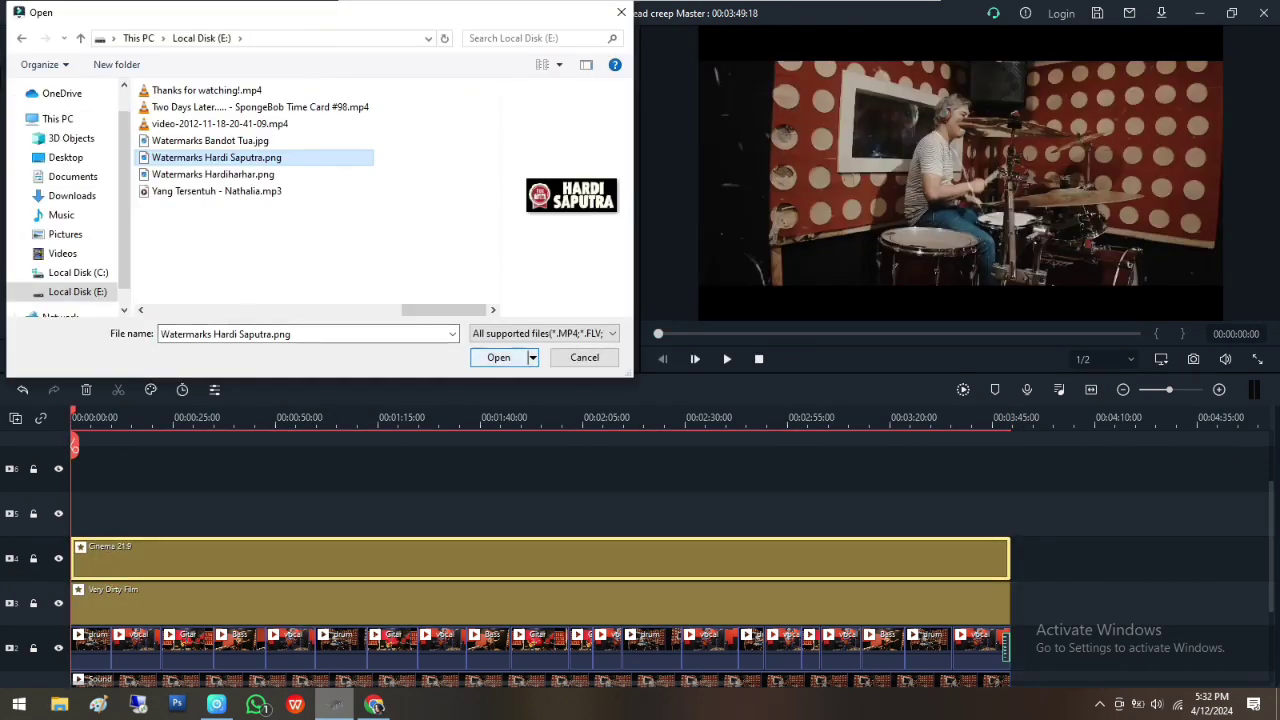
# Import the watermark PNG from Local Disk (E:) and confirm its overlay with Chroma Key offset and tolerance at 100
pyautogui.click(499, 358)
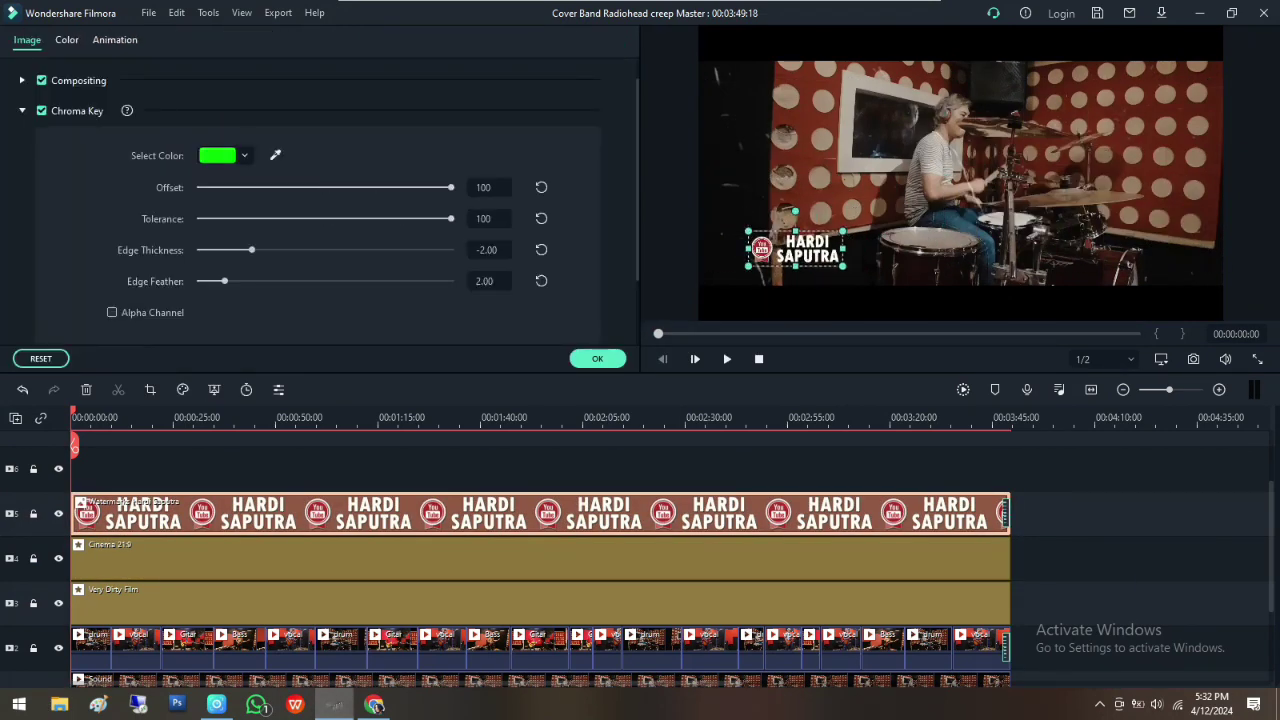
pyautogui.click(597, 358)
# Export the finished video under the name "Radiohead - Creep Cover Lipsingg"
pyautogui.click(595, 45)
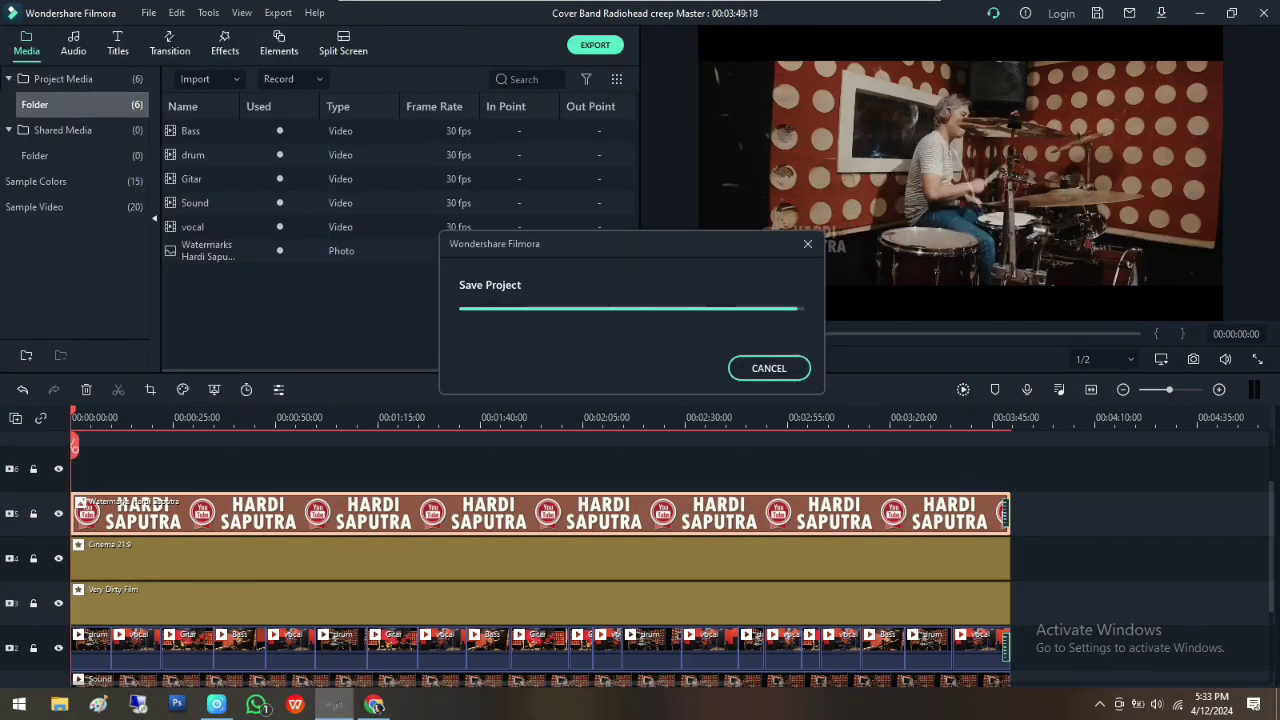
pyautogui.write('Radiohead - Creep Cover Lipsingg')
pyautogui.click(897, 539)
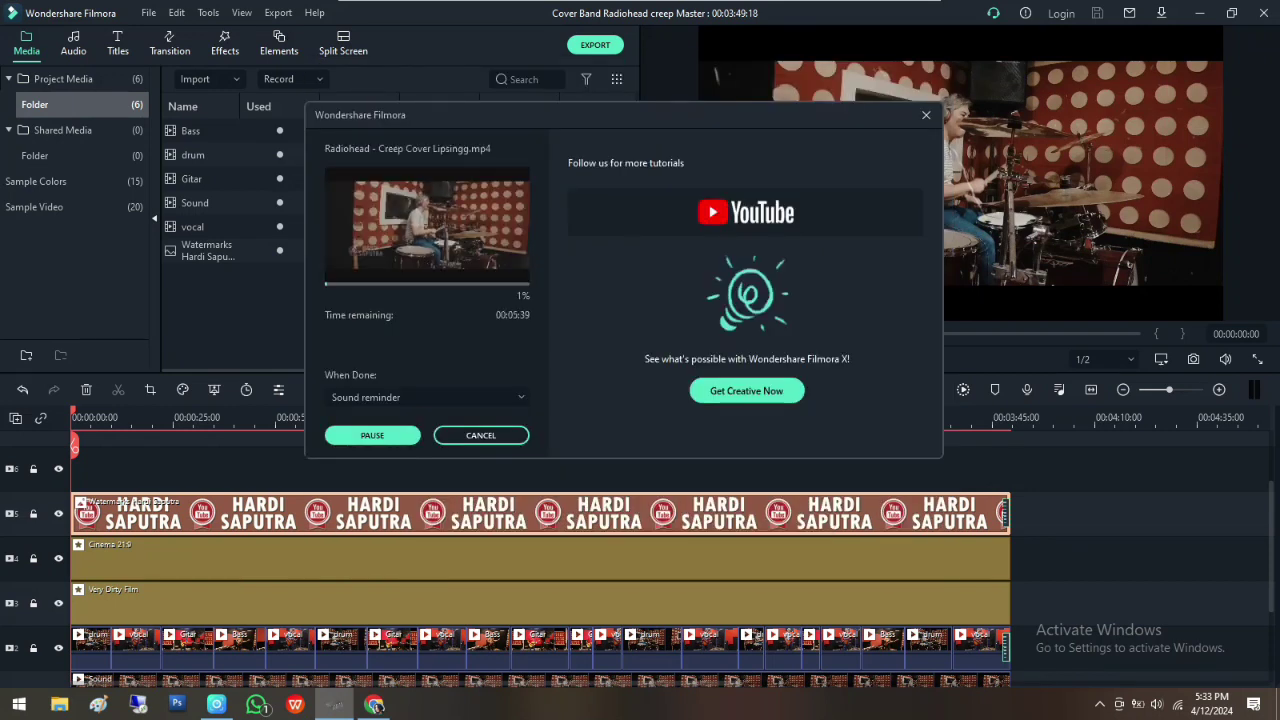